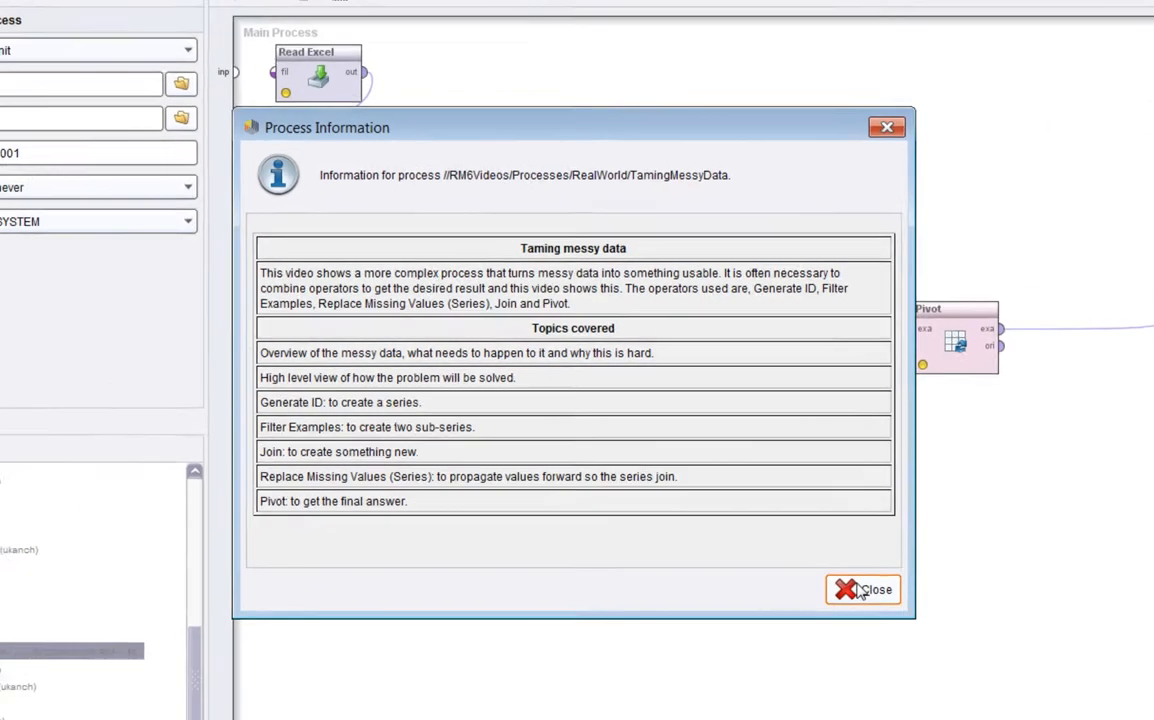
Close the process information and switch to Excel, showing the messy data and tamed data sheets of MessyData.xlsx side by side
left_click(963, 675)
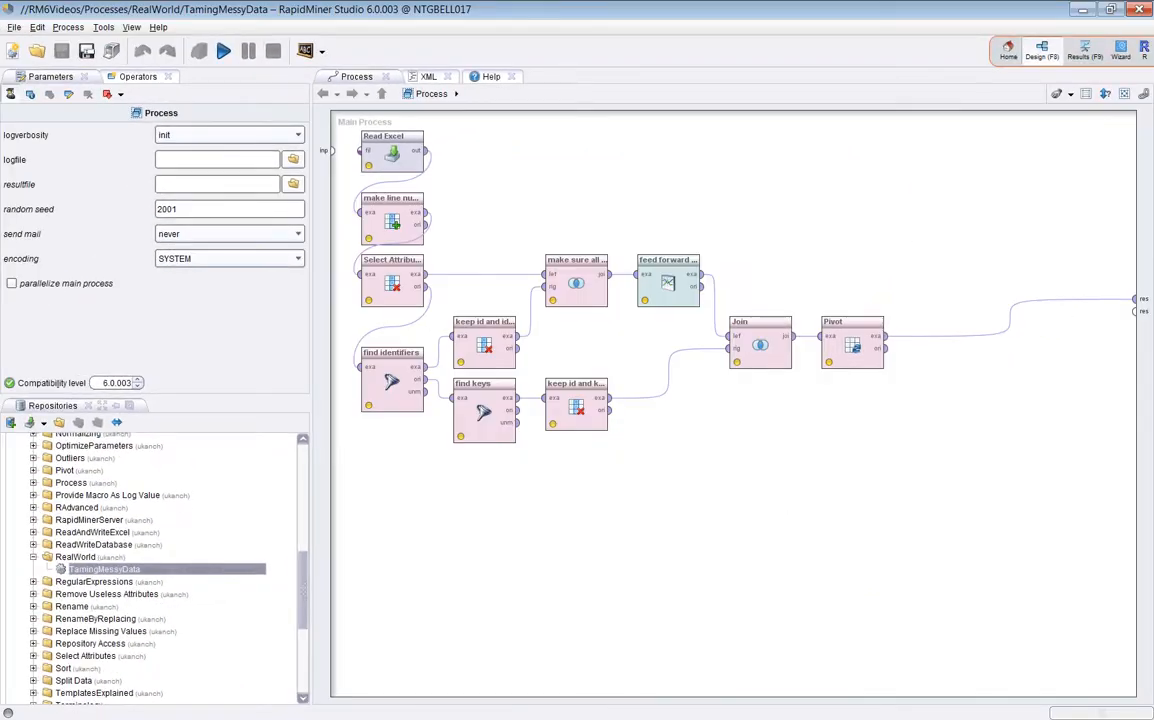
key("alt+Tab")
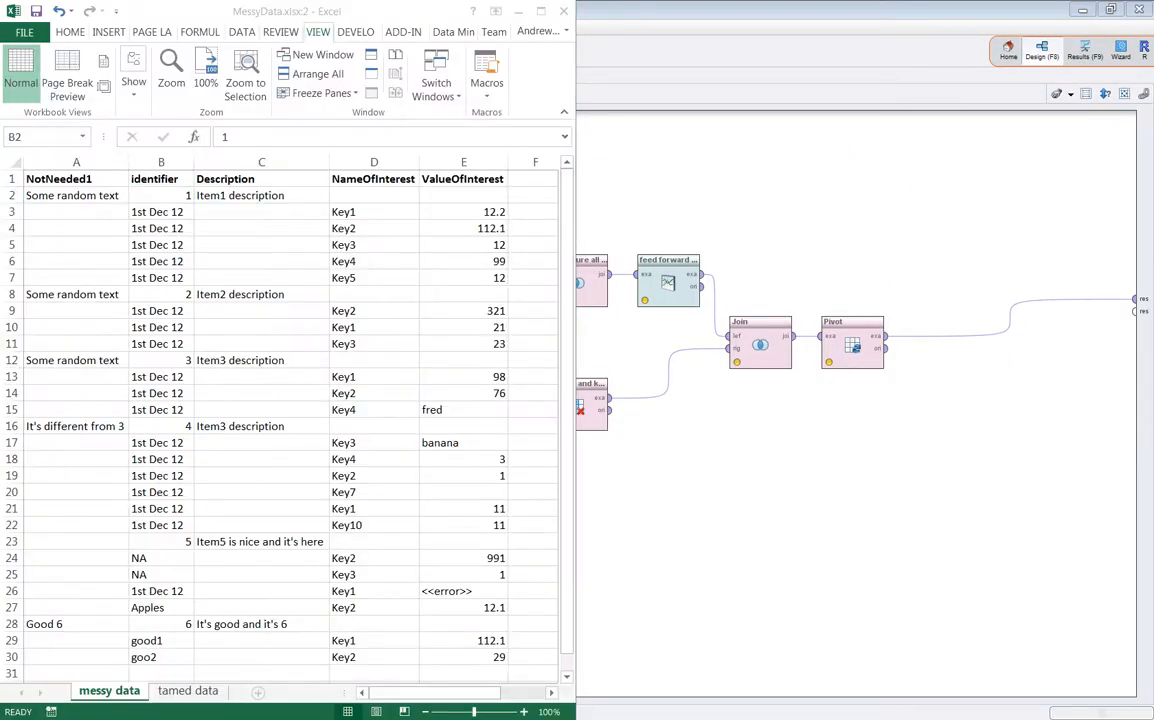
key("alt+Tab")
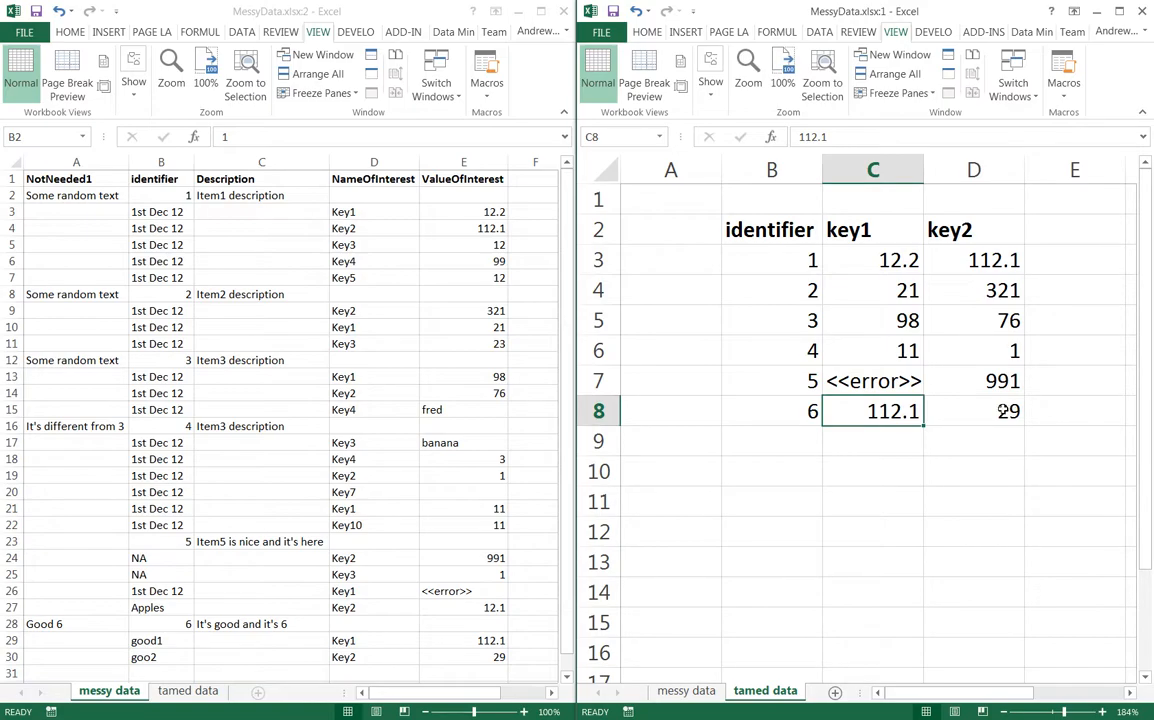
key("alt+Tab")
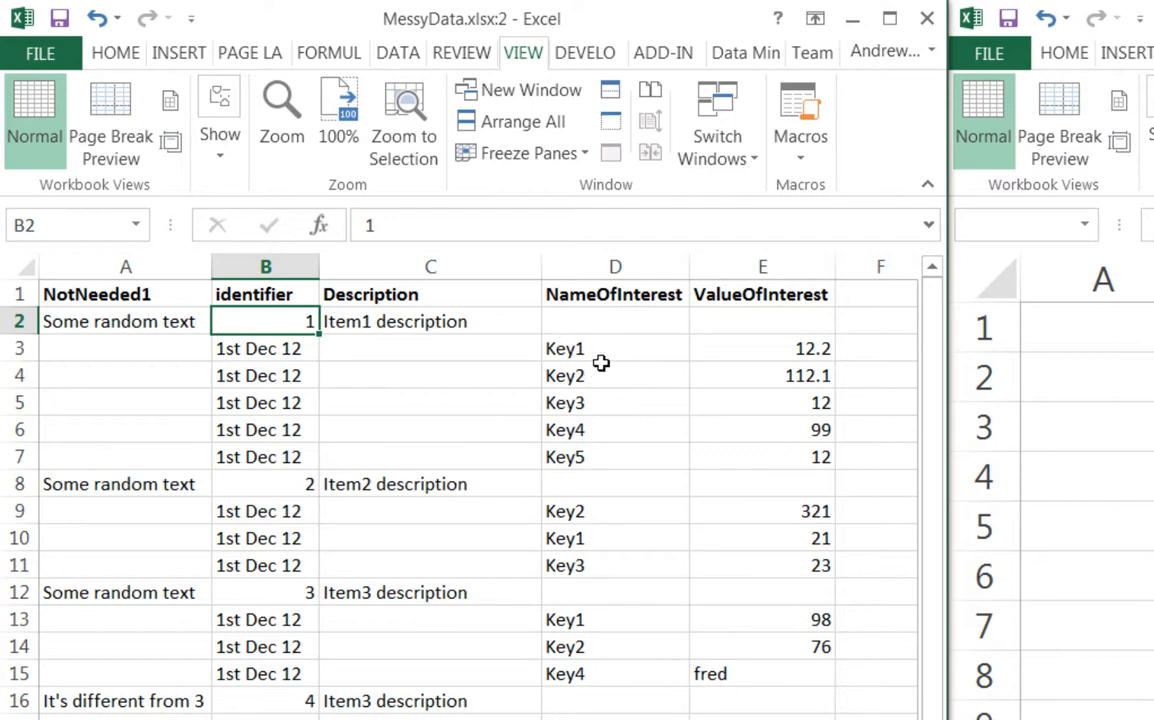
Examine the first item in the messy data, selecting identifier cell B2 and the Key1 and Key2 names and values below it
left_click(601, 358)
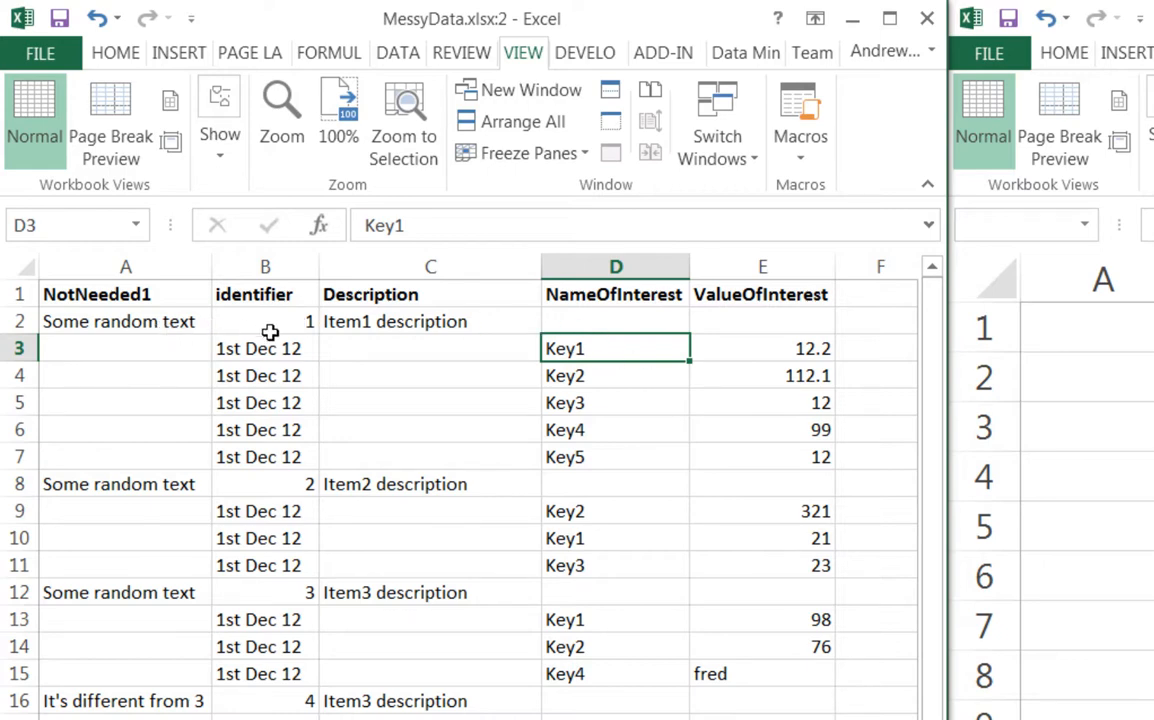
left_click(636, 376, "shift")
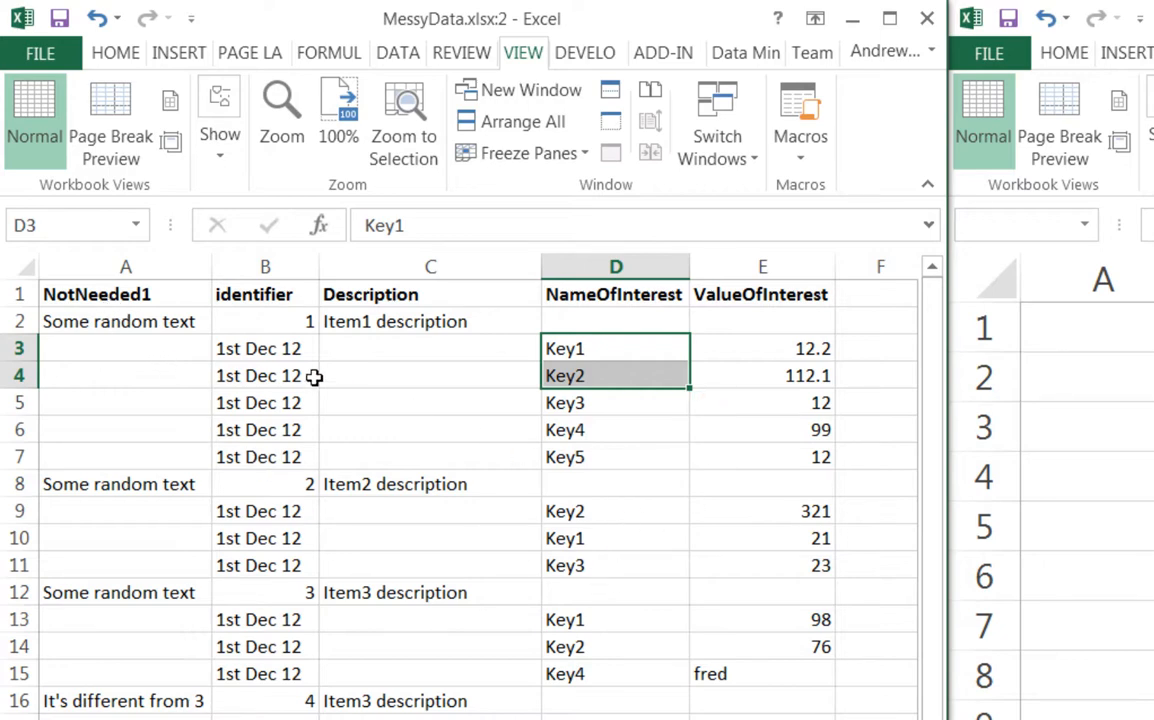
left_click(278, 331)
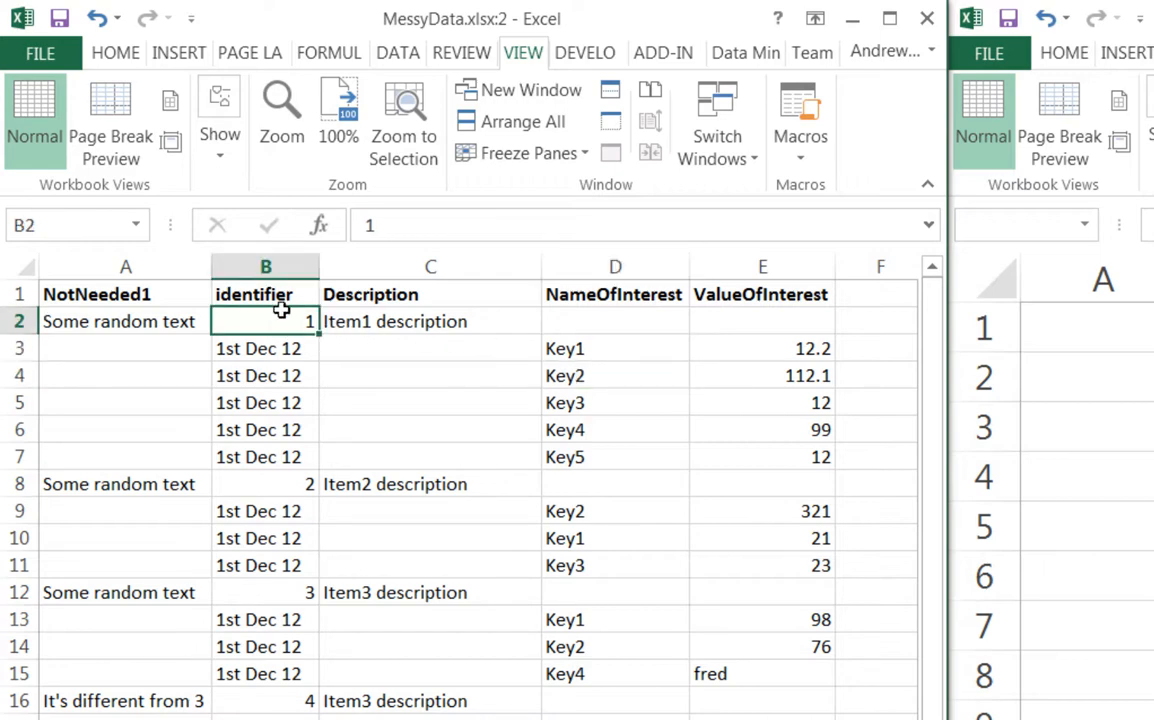
left_click(598, 355)
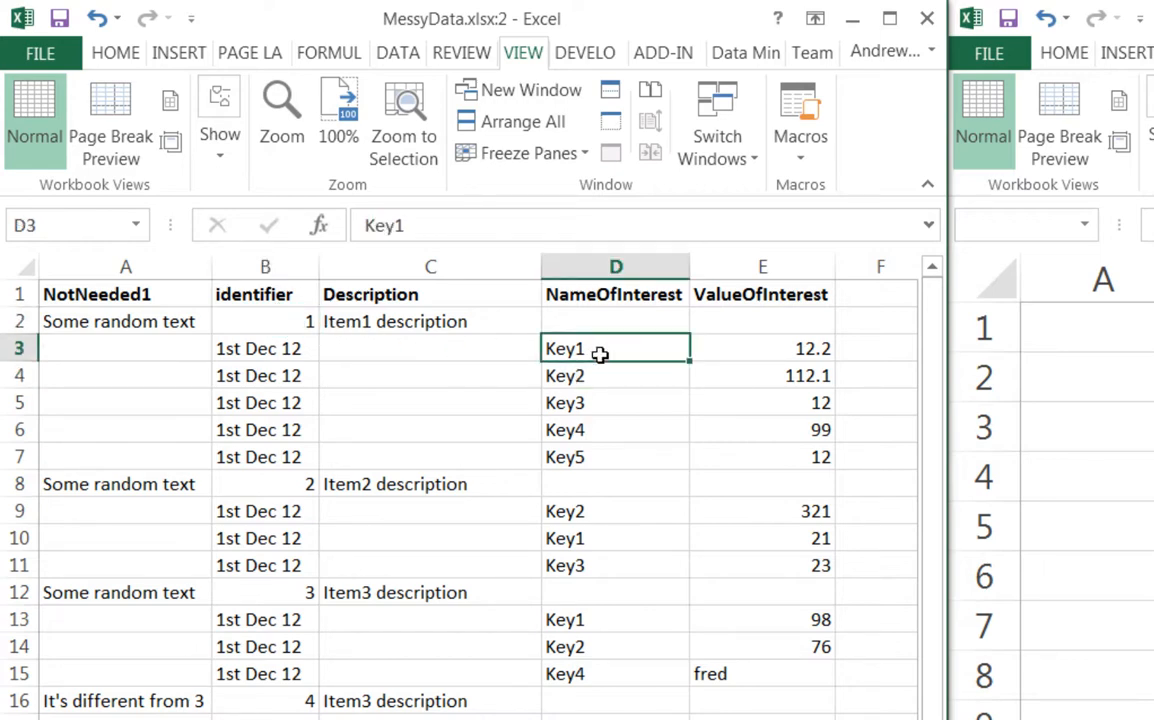
left_click_drag(603, 368, 763, 379)
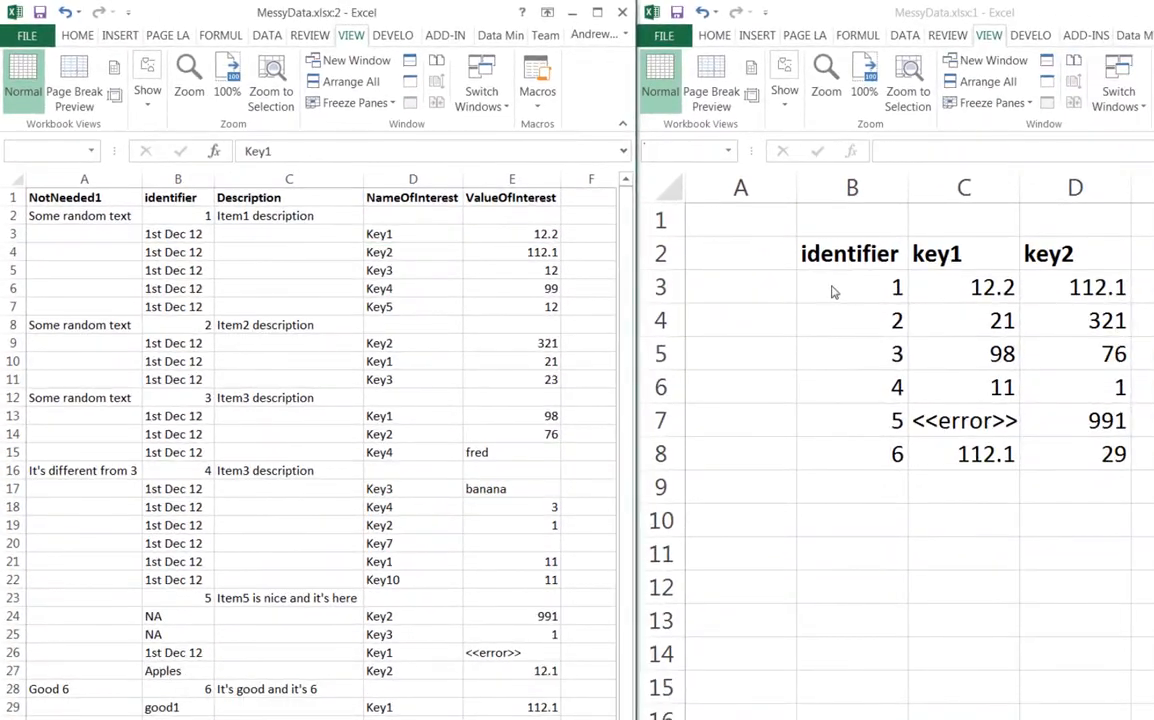
Examine the first record in the tamed data, selecting B3:D3 and each of its identifier, key1 and key2 cells
left_click_drag(832, 291, 1034, 291)
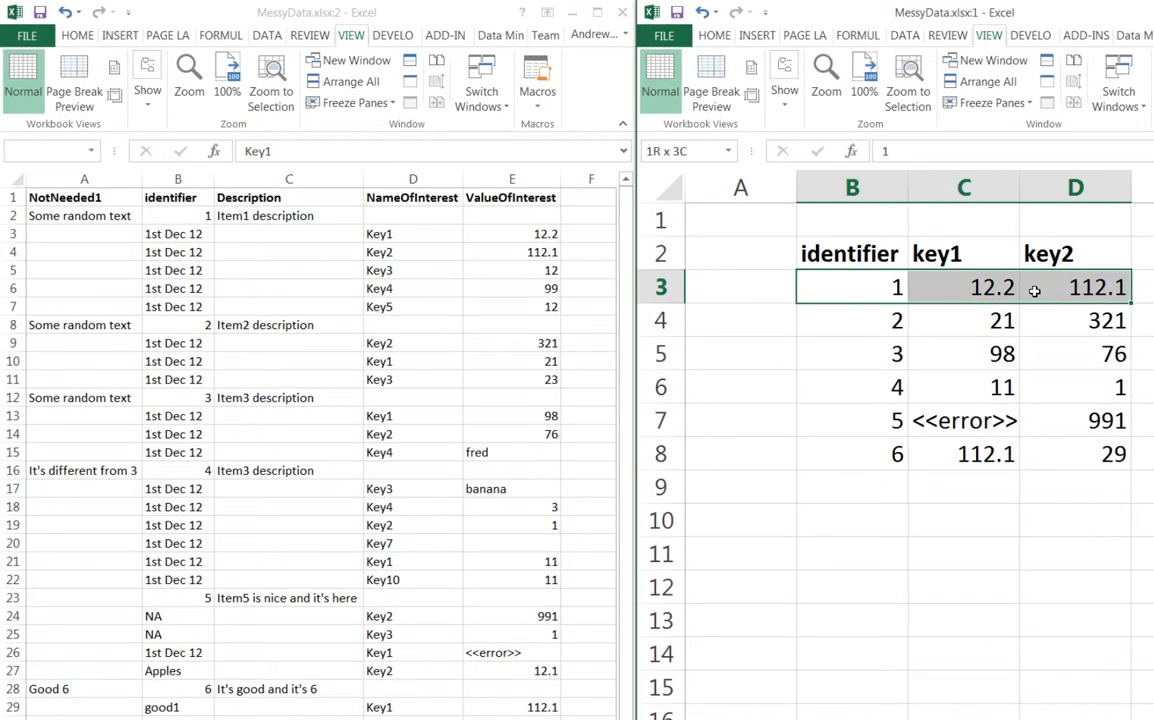
left_click(879, 300)
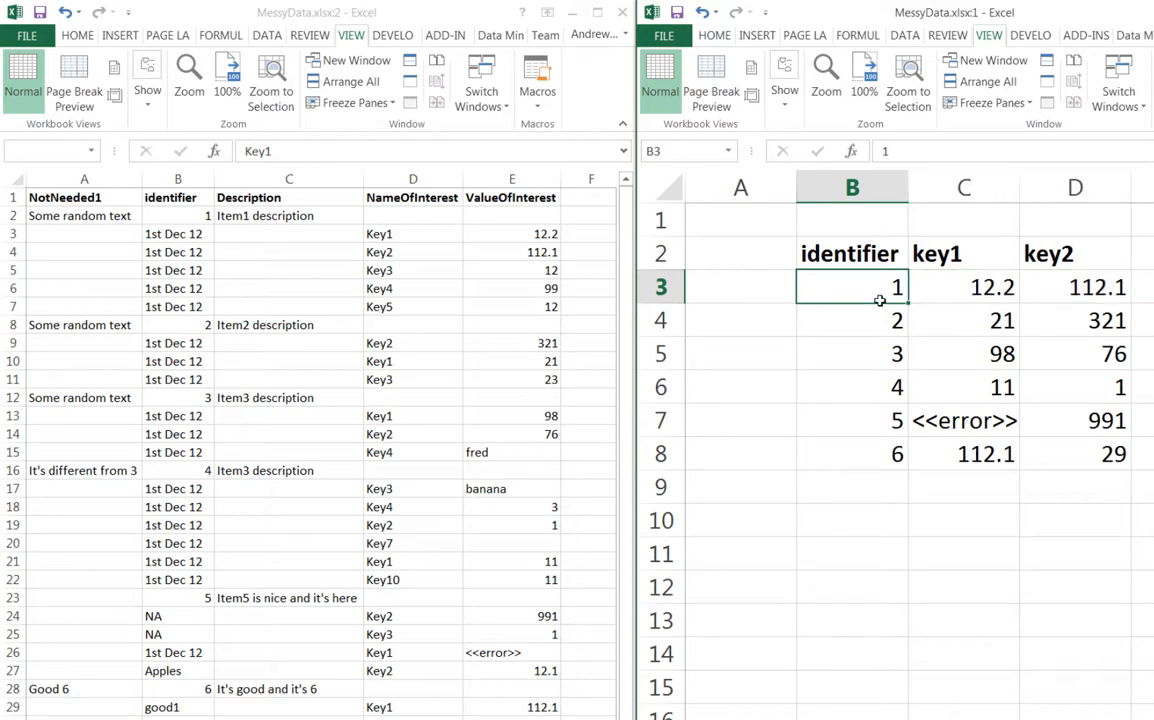
left_click(1005, 294)
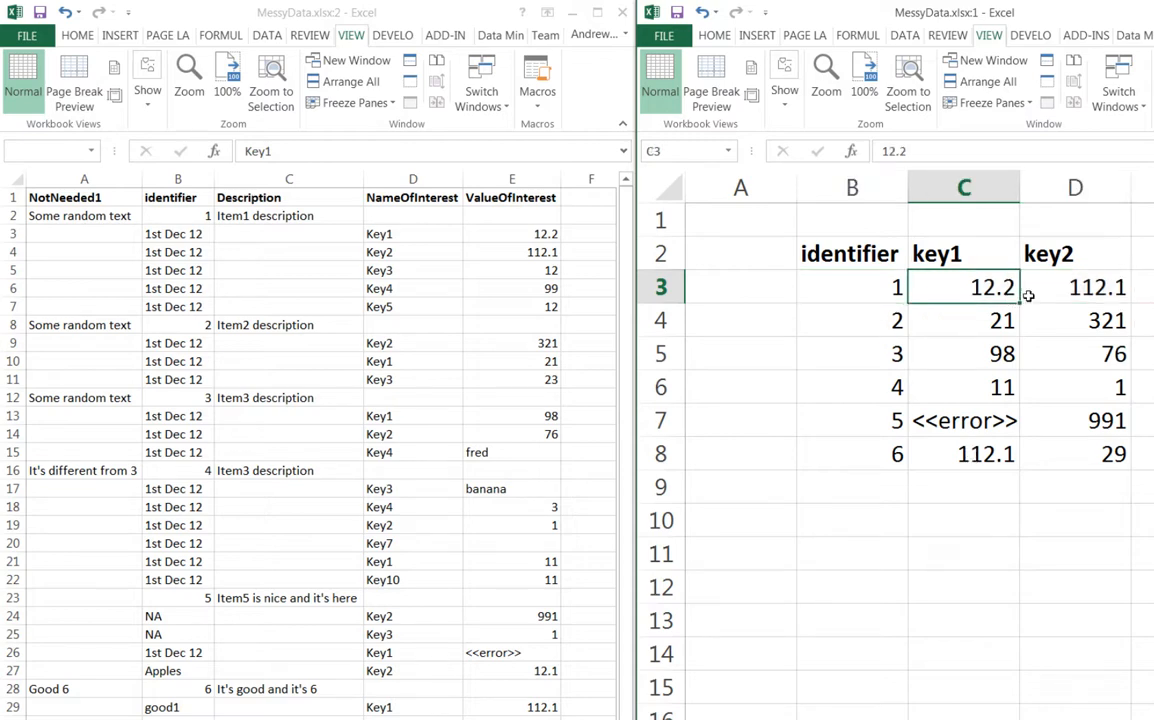
left_click(1091, 291)
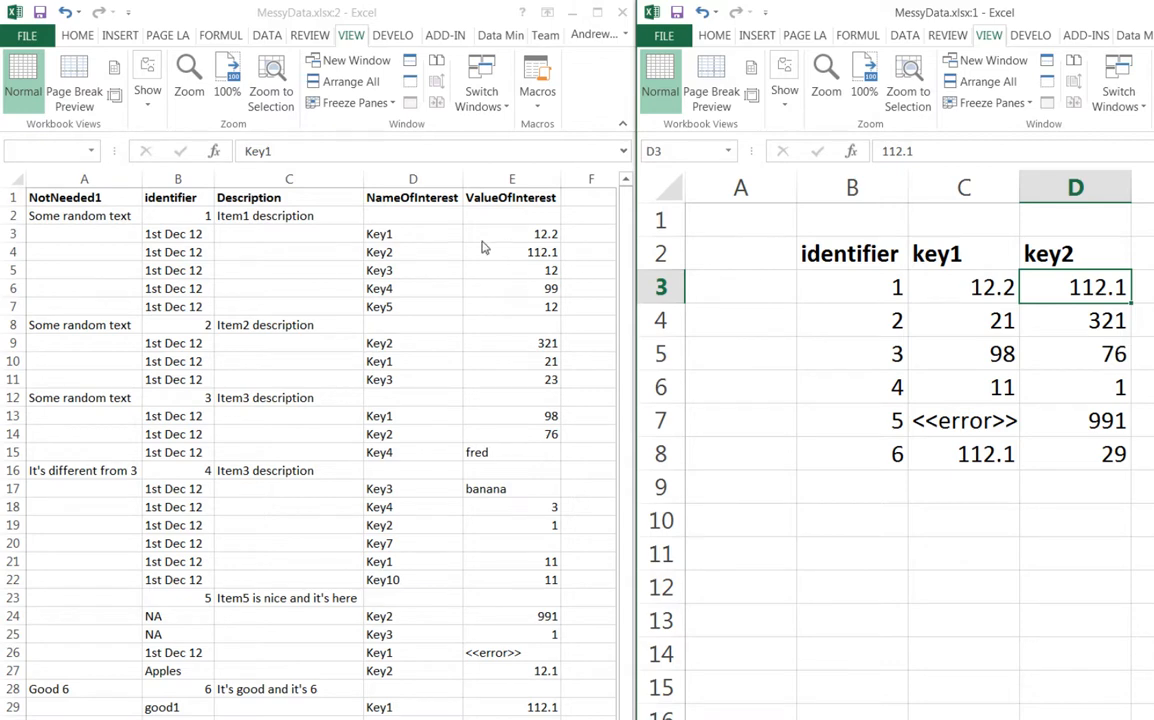
Select B2 together with D3:E4 in the messy data and compare them with the first tamed record
left_click(174, 214)
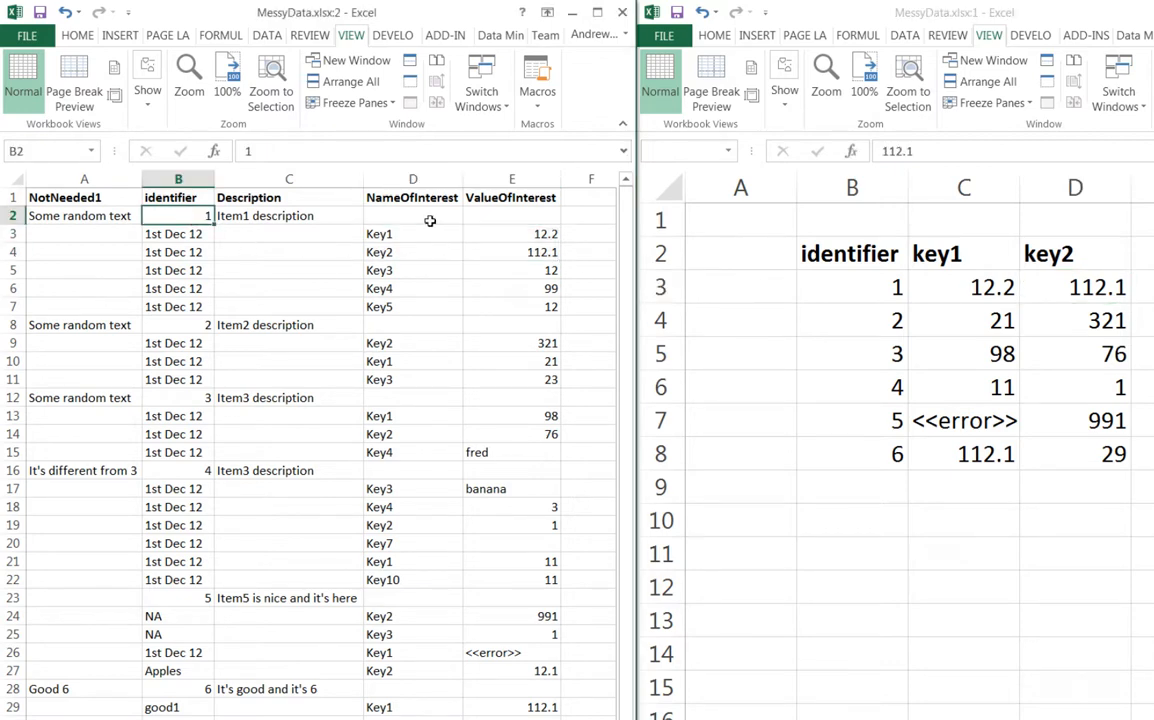
left_click_drag(439, 237, 554, 250)
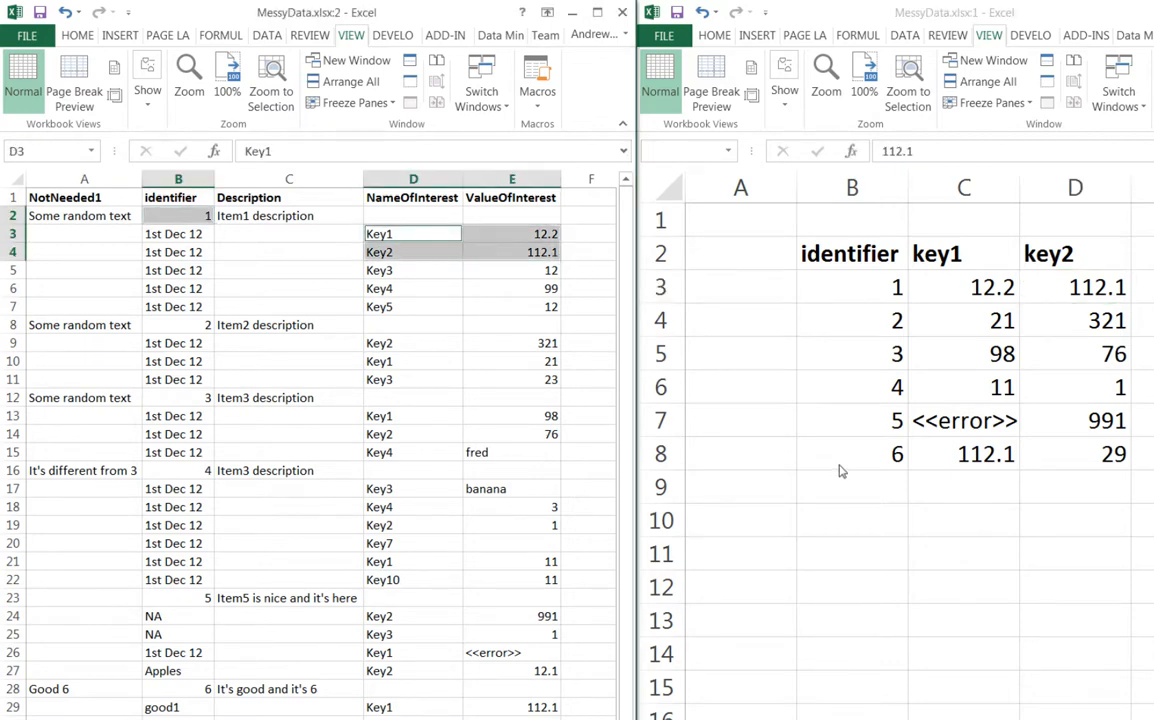
left_click(927, 291)
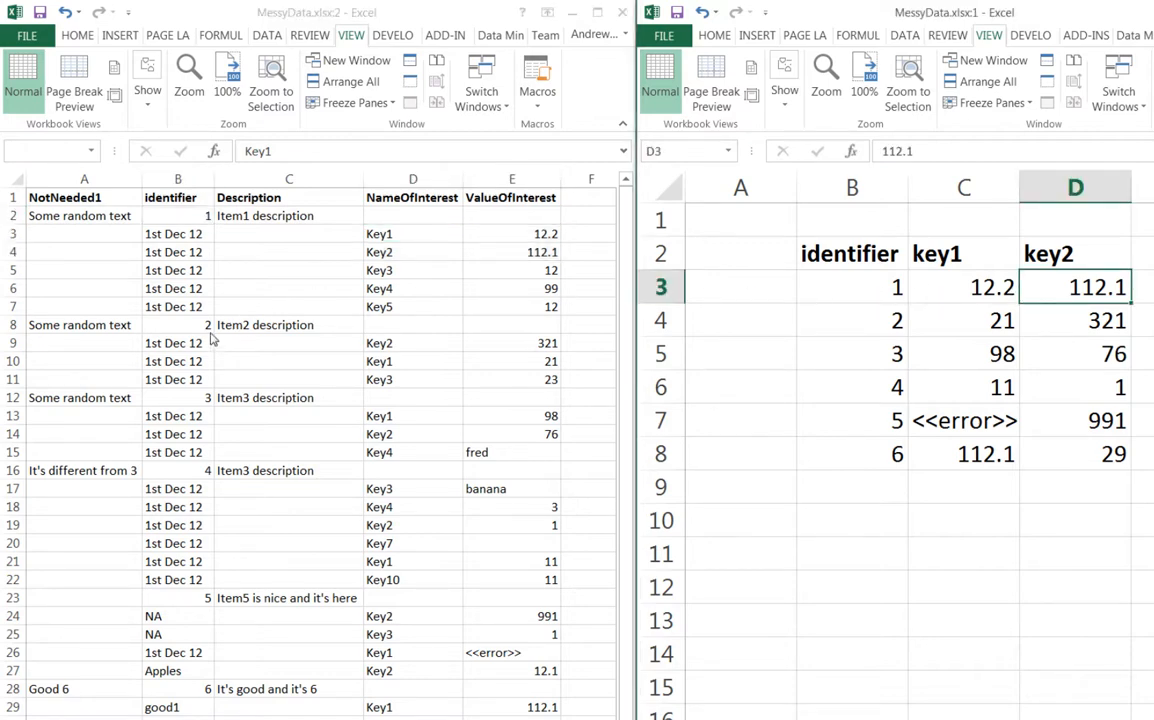
Examine the second item in the messy data, selecting its Key2 and Key1 names and values in D9:E10
key("ctrl+F6")
left_click(162, 343)
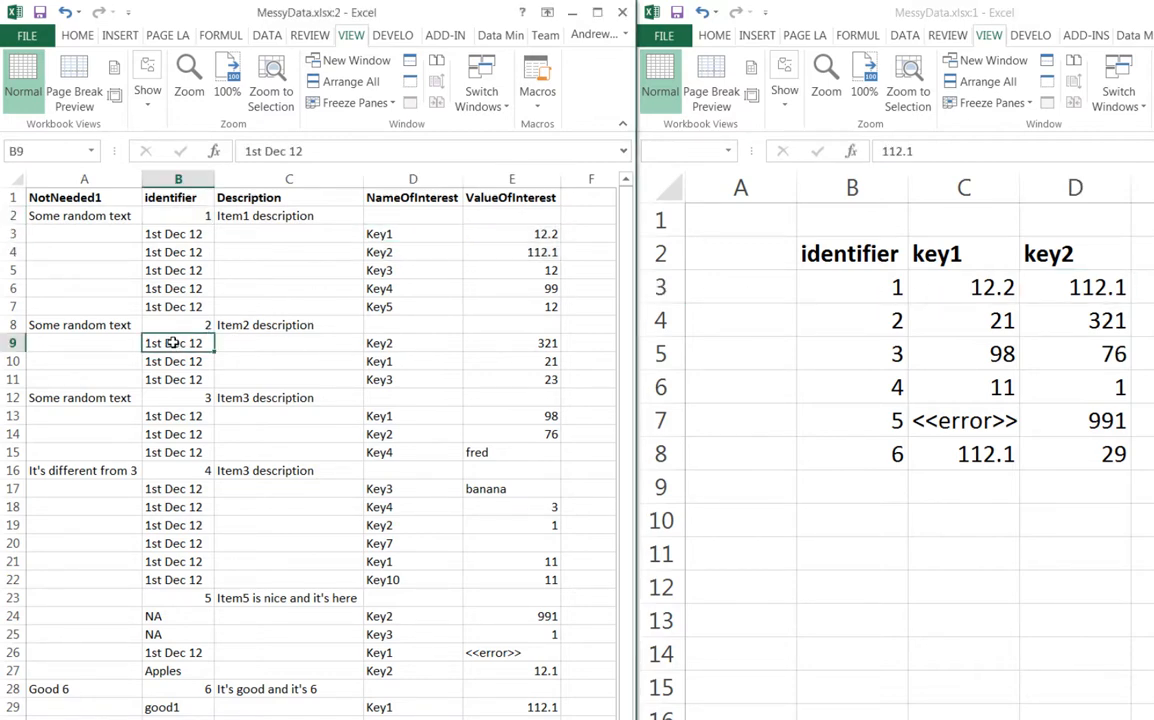
left_click(384, 361)
left_click_drag(386, 343, 508, 355)
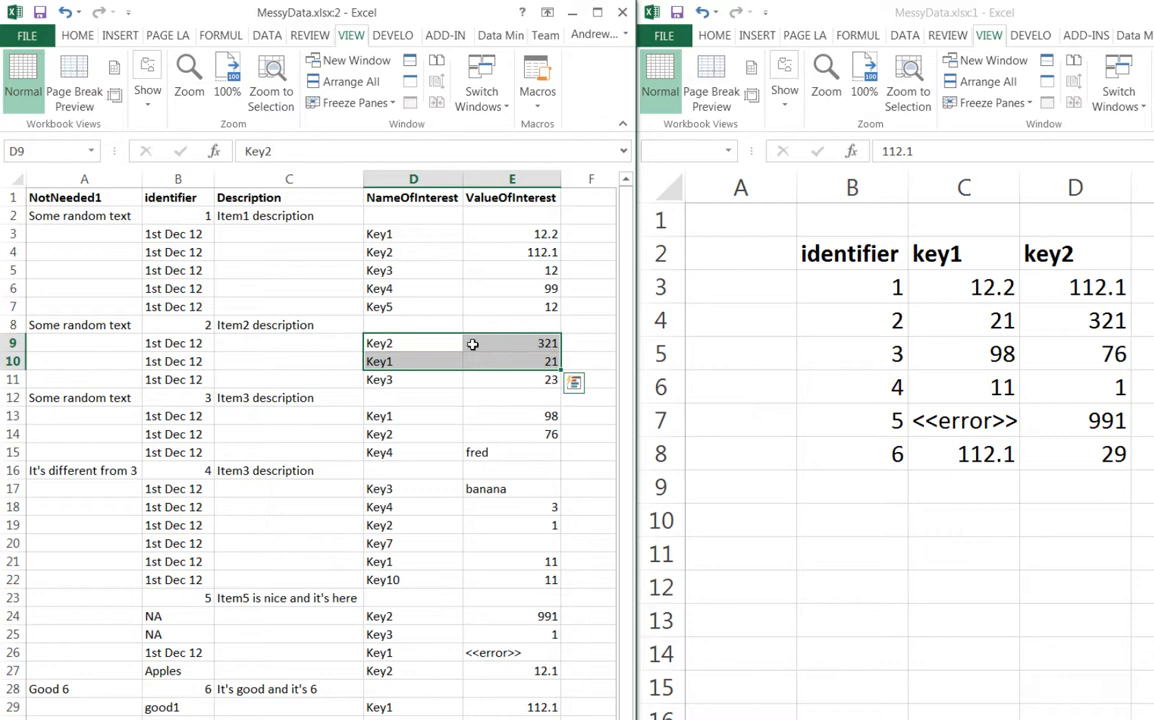
Select the Key3 to Key5 rows in D5:E7 of the messy data, then compare the key order in D9:D10
left_click(393, 275)
left_click_drag(393, 275, 510, 301)
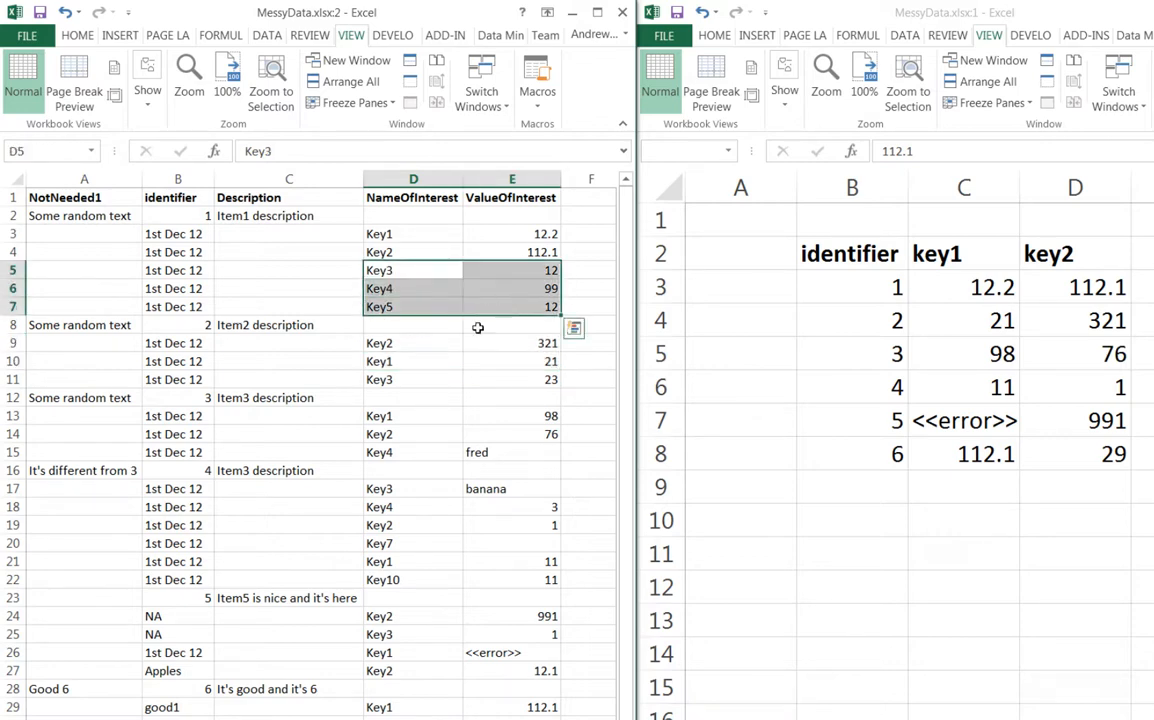
left_click(413, 347)
left_click_drag(413, 347, 407, 360)
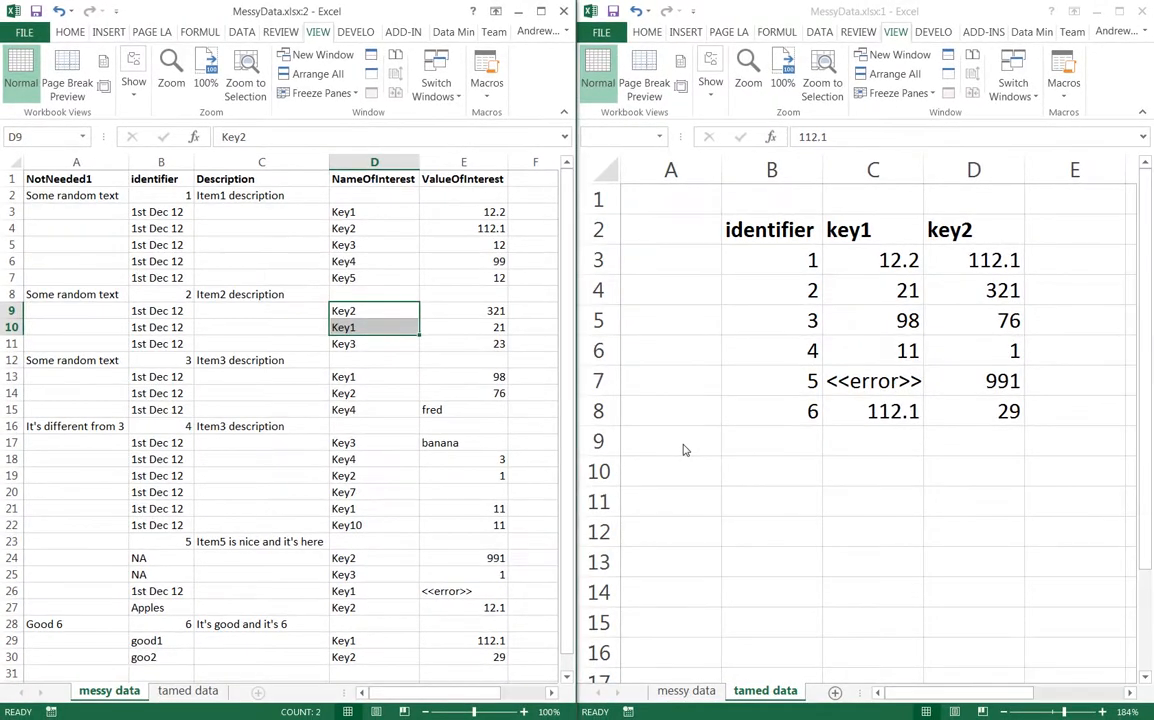
Return to RapidMiner Studio and review the parameters of the Read Excel, make line numbers and first Select Attributes operators
left_click(519, 12)
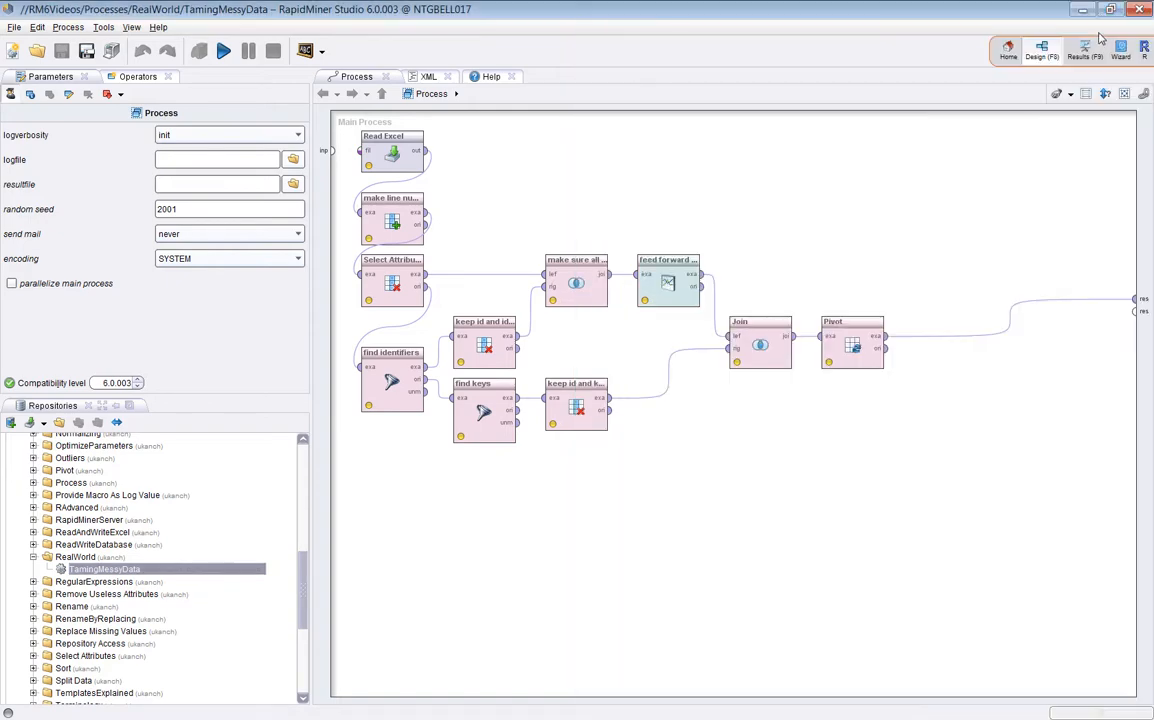
left_click(392, 147)
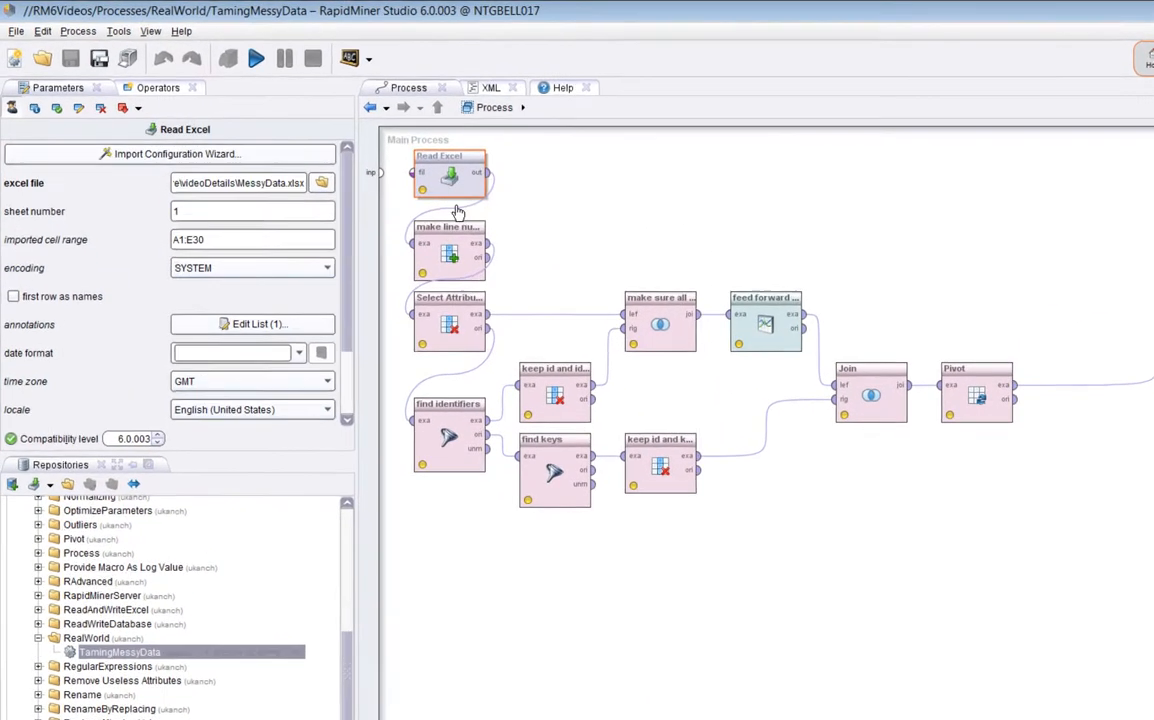
left_click(395, 231)
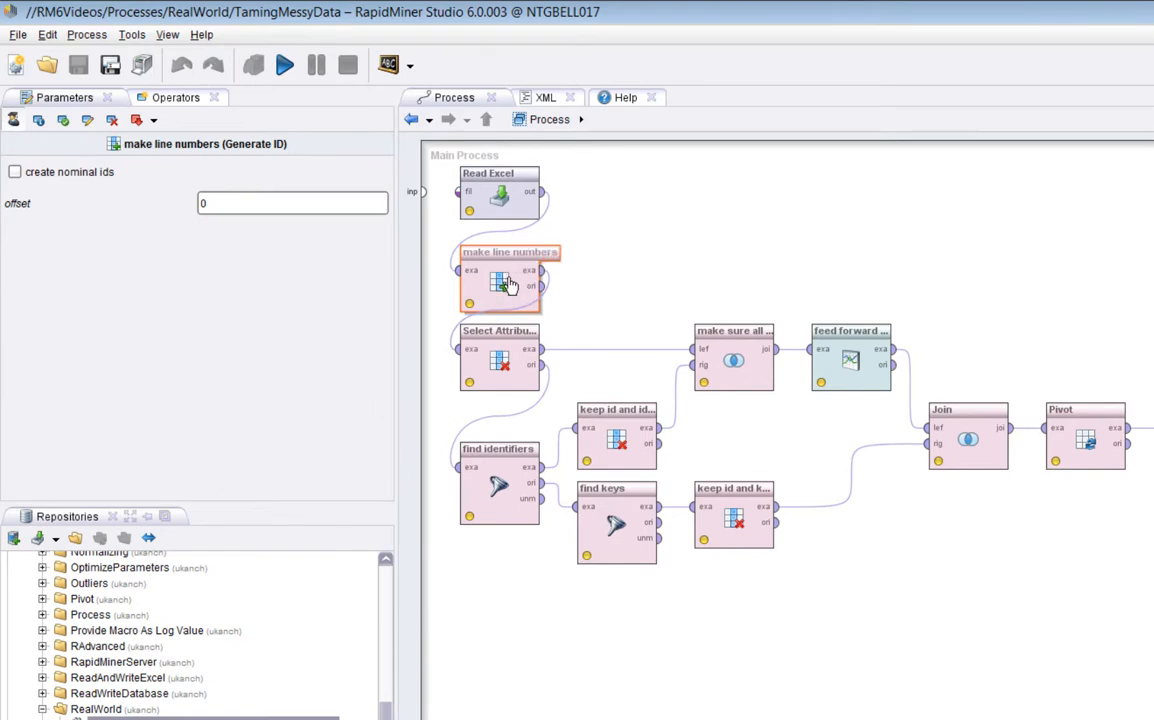
left_click(519, 348)
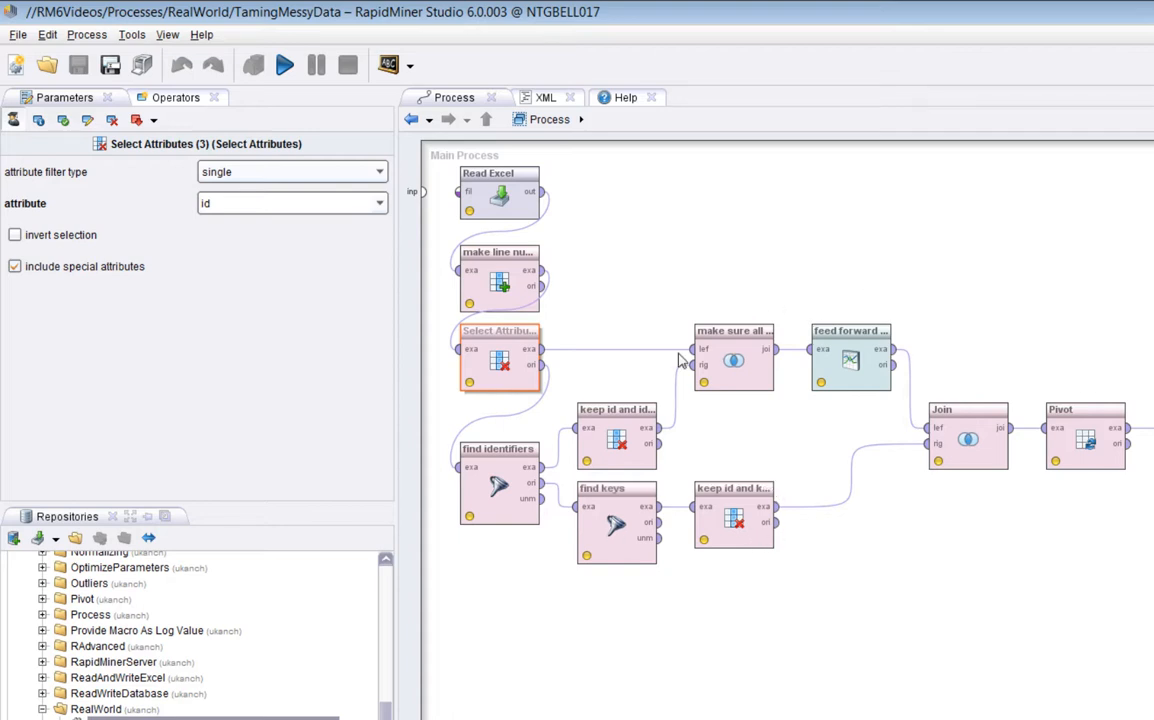
left_click(922, 422)
Set a breakpoint after the Read Excel operator and another after the make line numbers operator
left_click(515, 212)
key("F7")
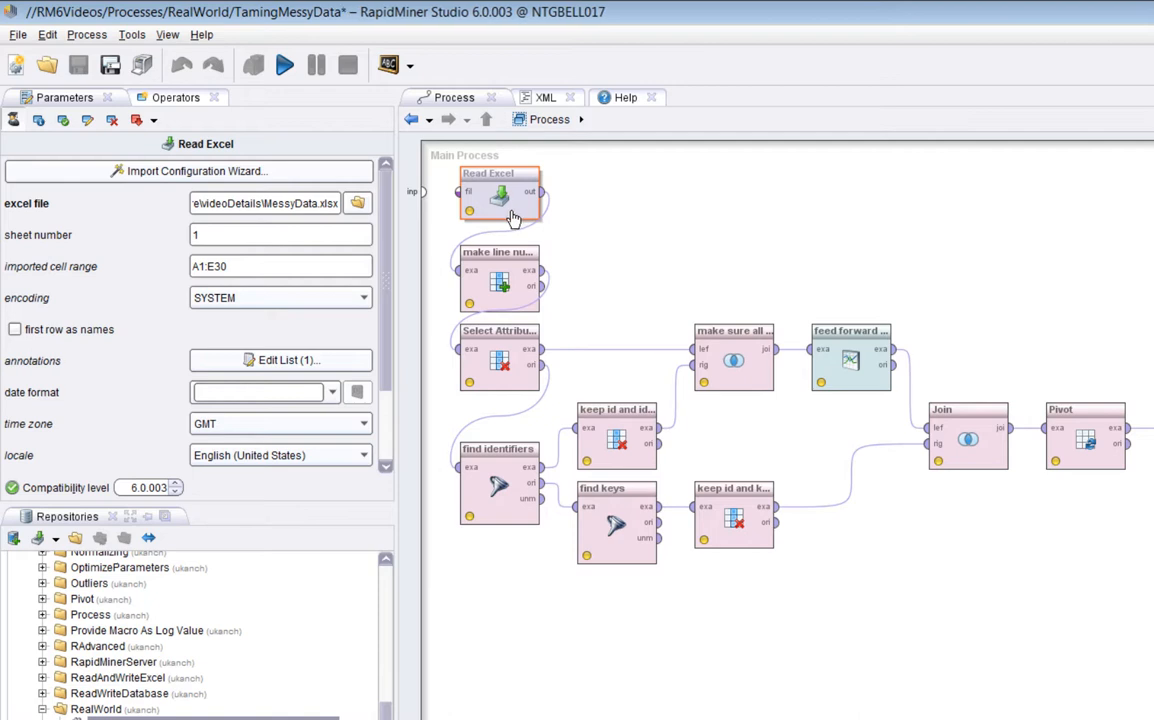
left_click(503, 284)
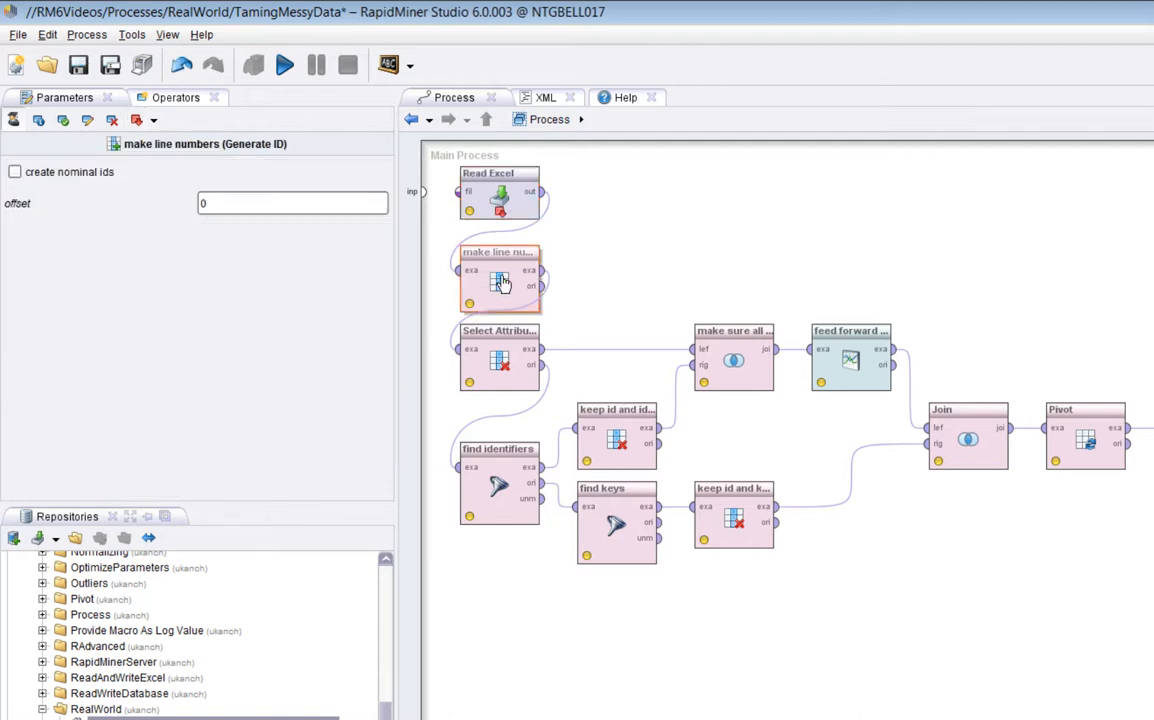
key("F7")
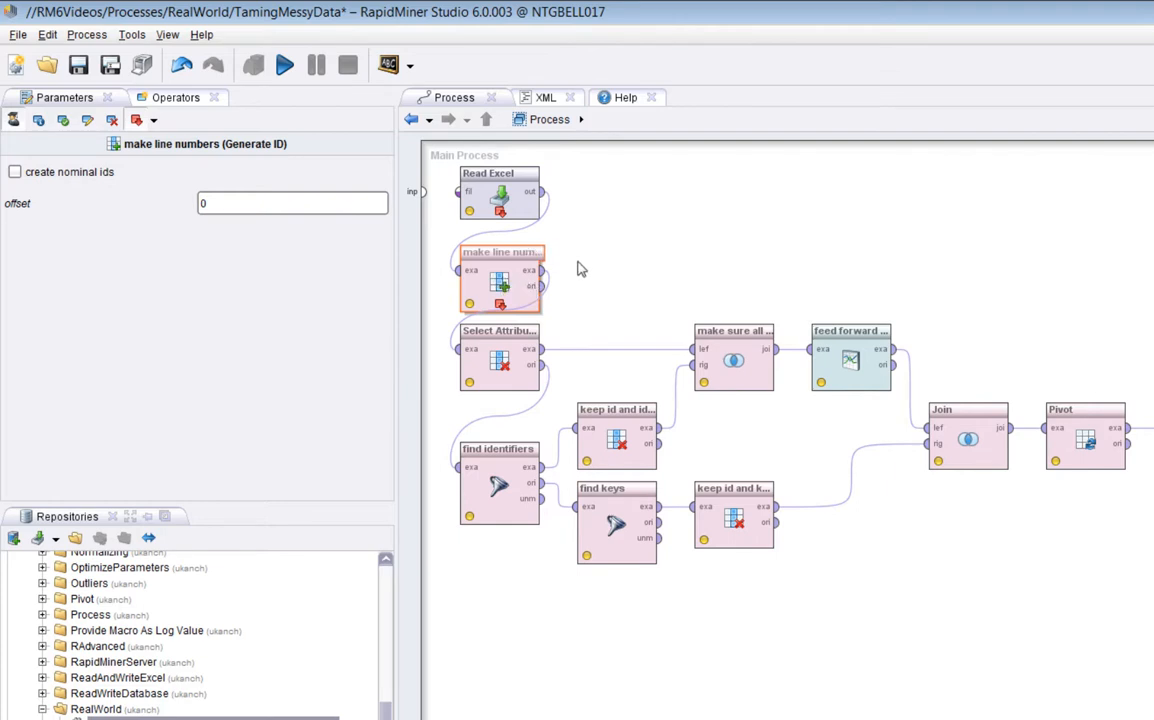
Run the process to the Read Excel breakpoint and examine the first identifier and the Key1 and Key2 rows in the data
left_click(283, 68)
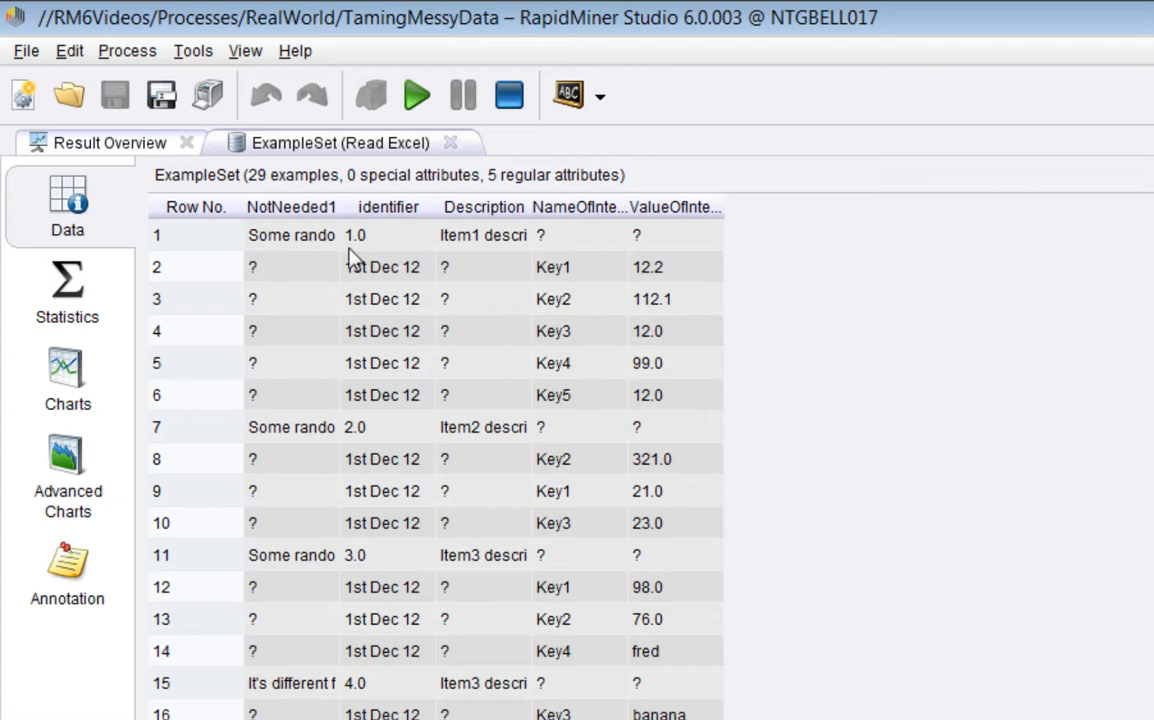
left_click(387, 244)
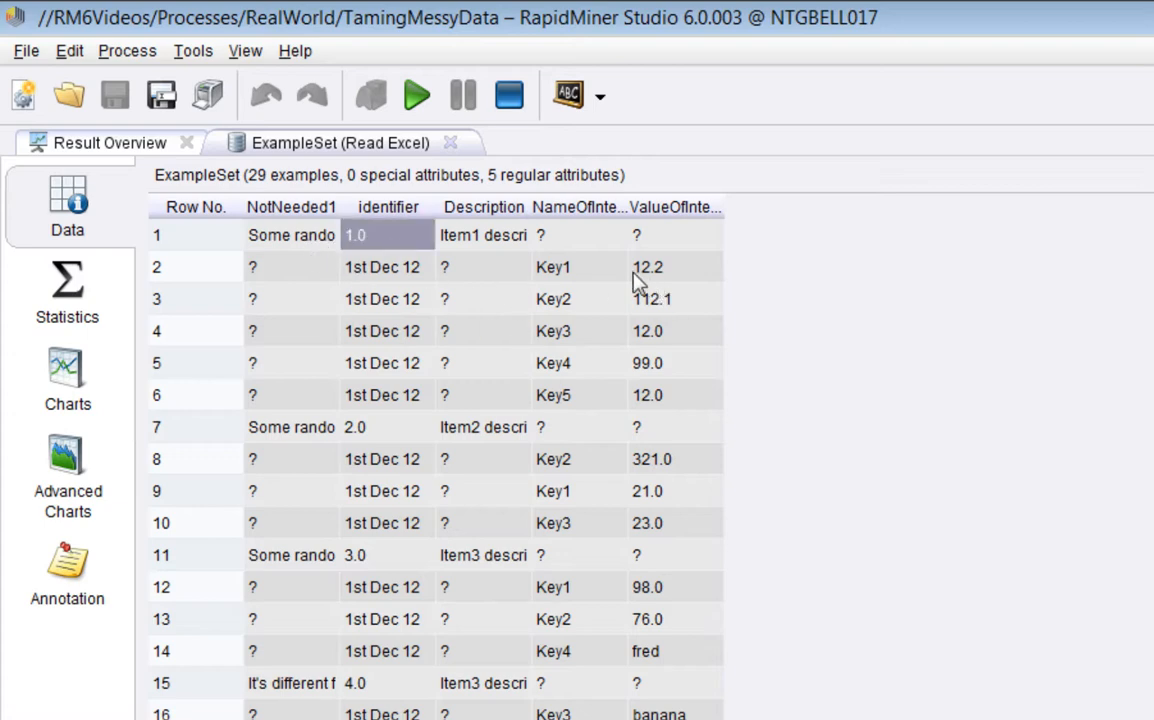
left_click_drag(560, 268, 659, 298)
left_click_drag(577, 466, 663, 495)
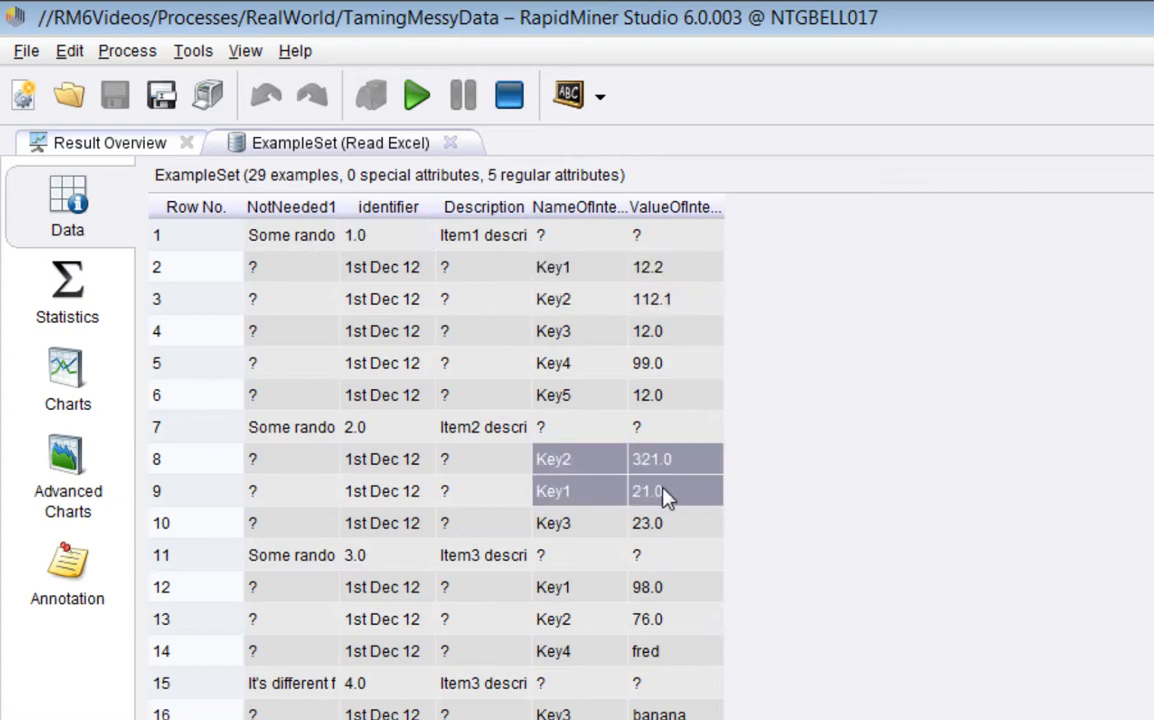
Resume the process to the make line numbers breakpoint and examine the generated id column from the first row down
left_click(420, 100)
left_click_drag(283, 257, 318, 714)
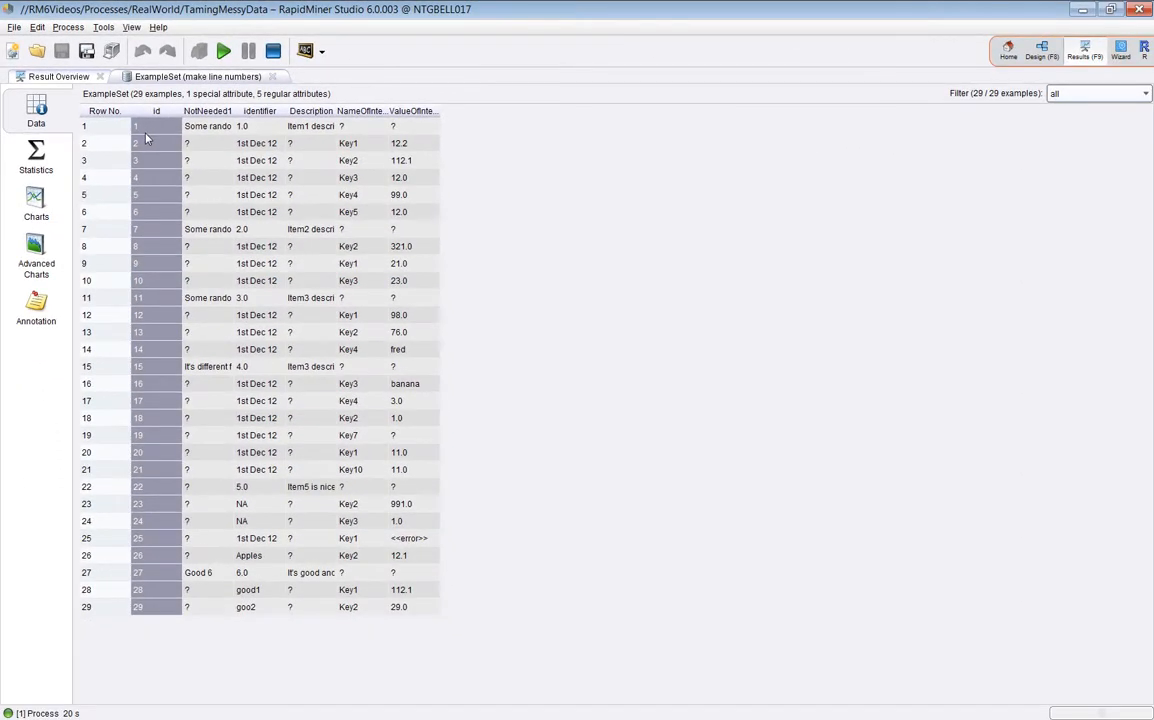
left_click(144, 128)
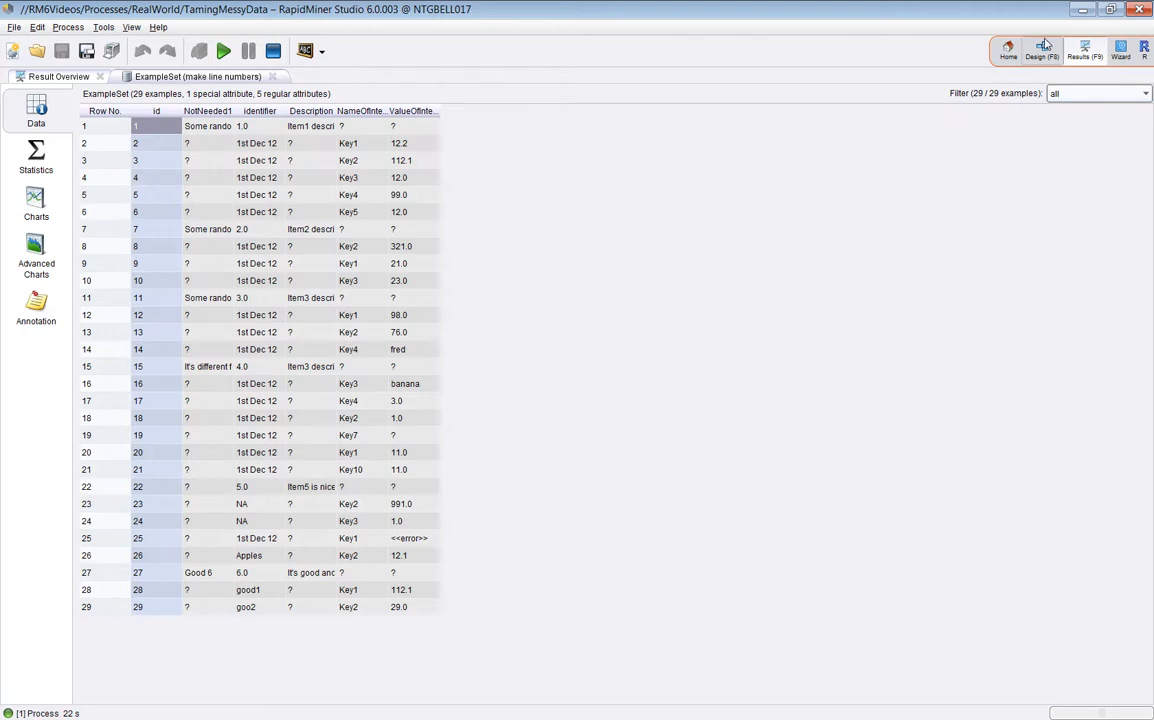
Return to the process design and remove the breakpoints from the Read Excel and make line numbers operators
key("F8")
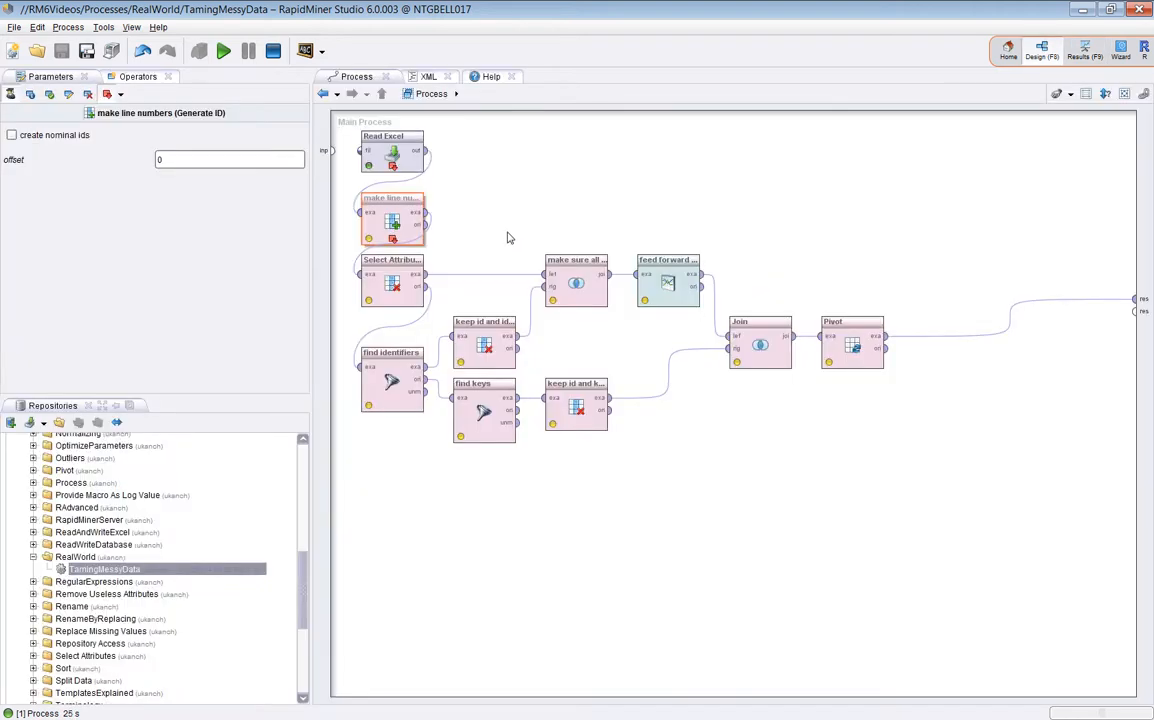
left_click(392, 150)
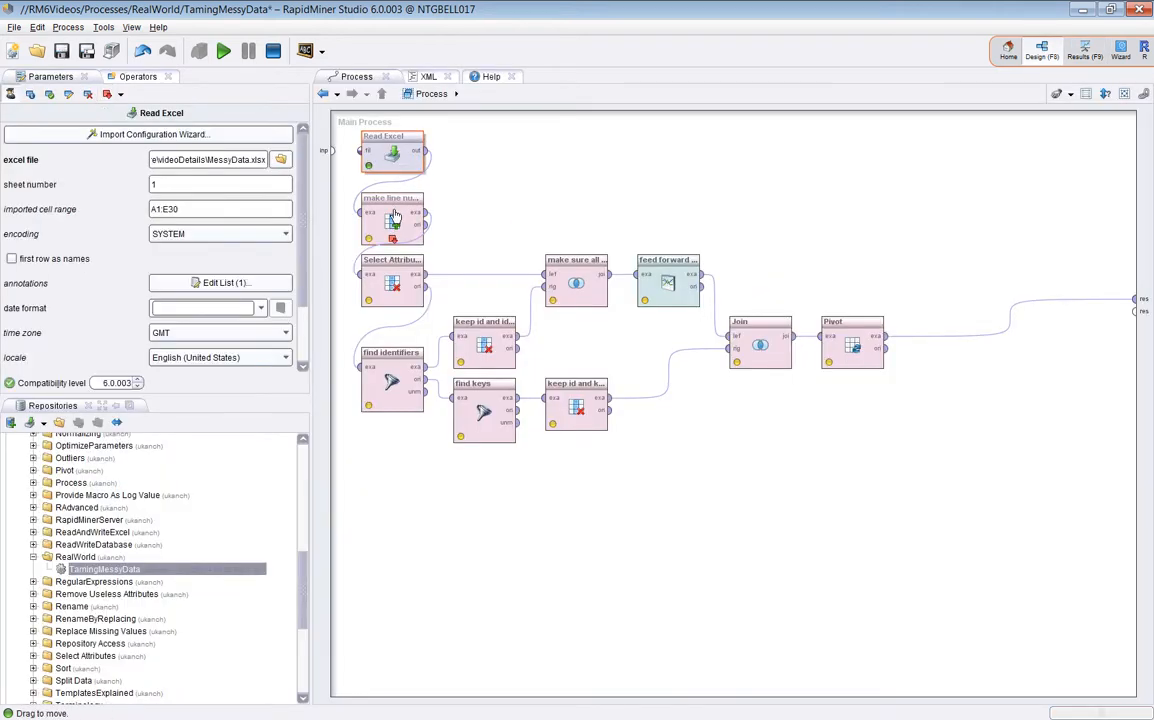
left_click(395, 216)
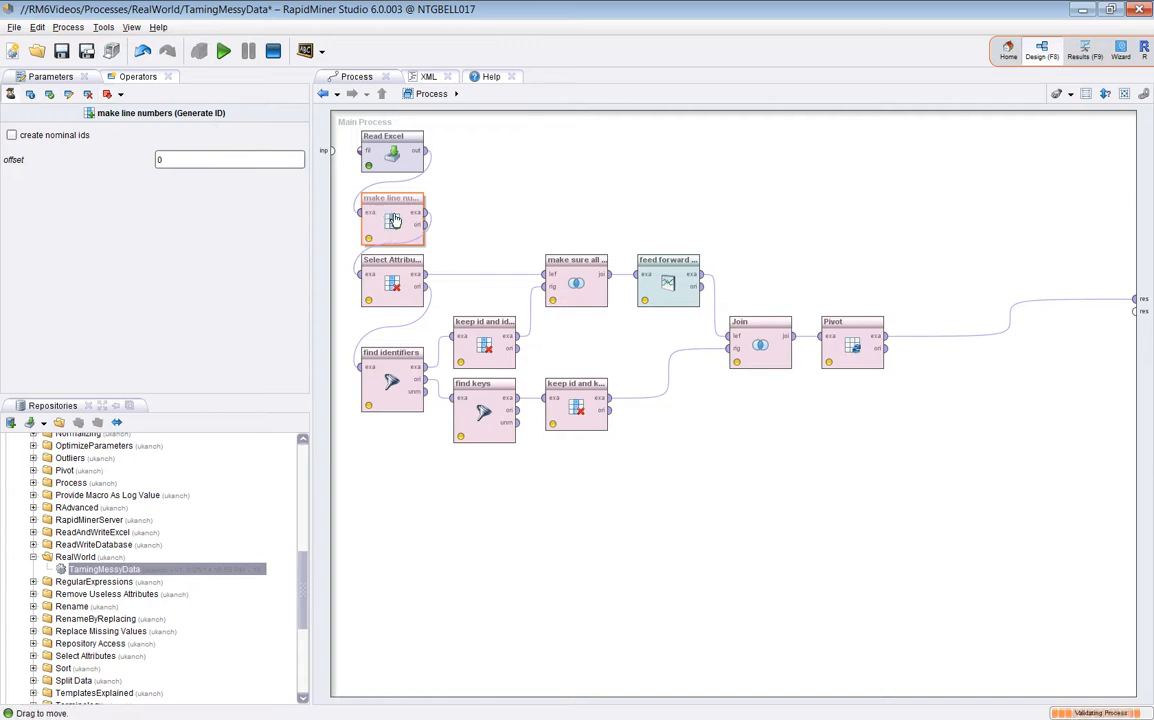
Examine the parameters of the Select Attributes (3), make sure all rows are included and find identifiers operators
left_click(366, 260)
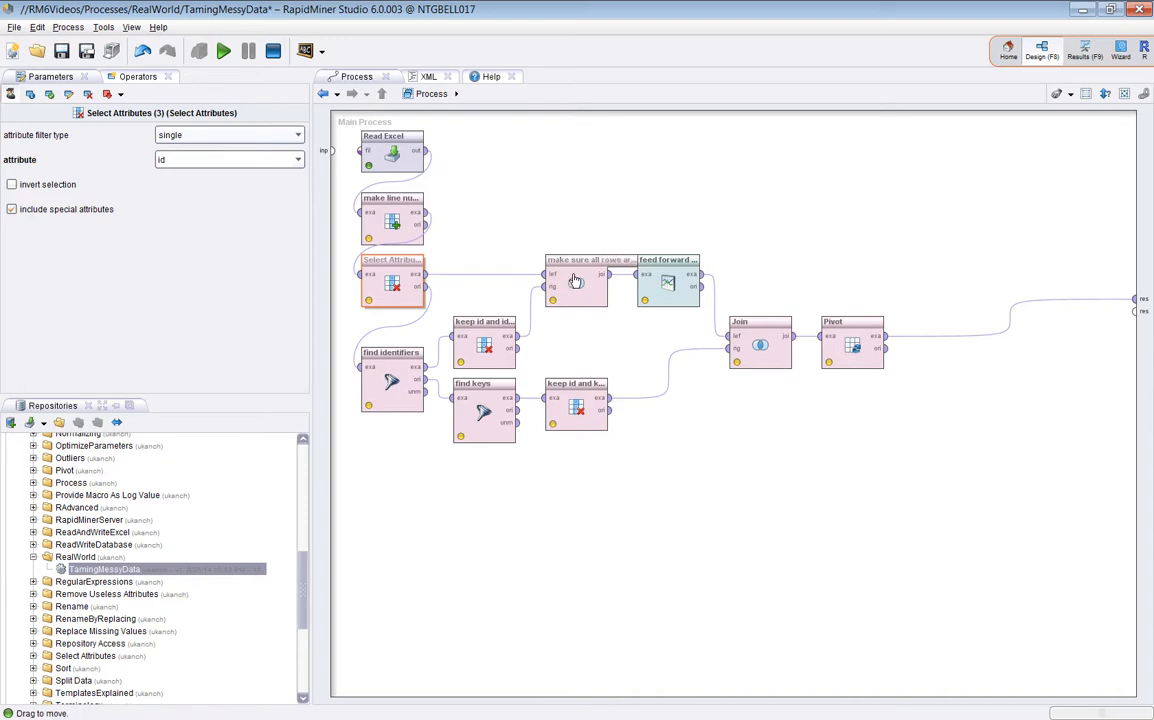
left_click(575, 282)
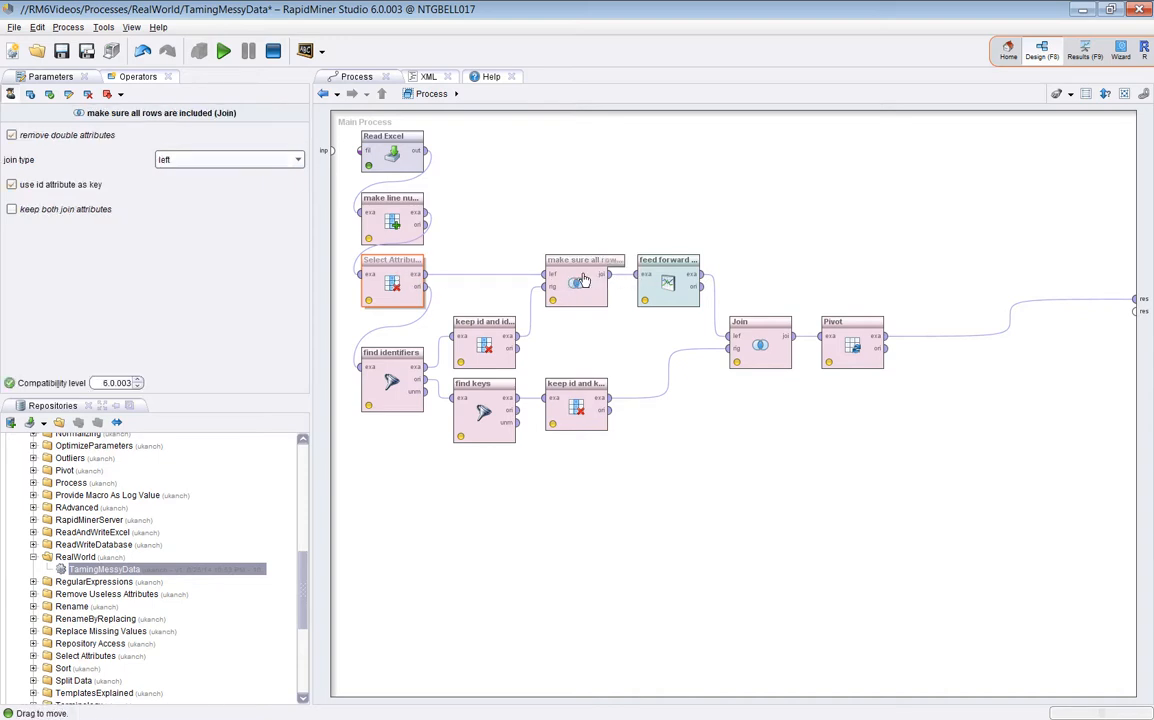
left_click(372, 262)
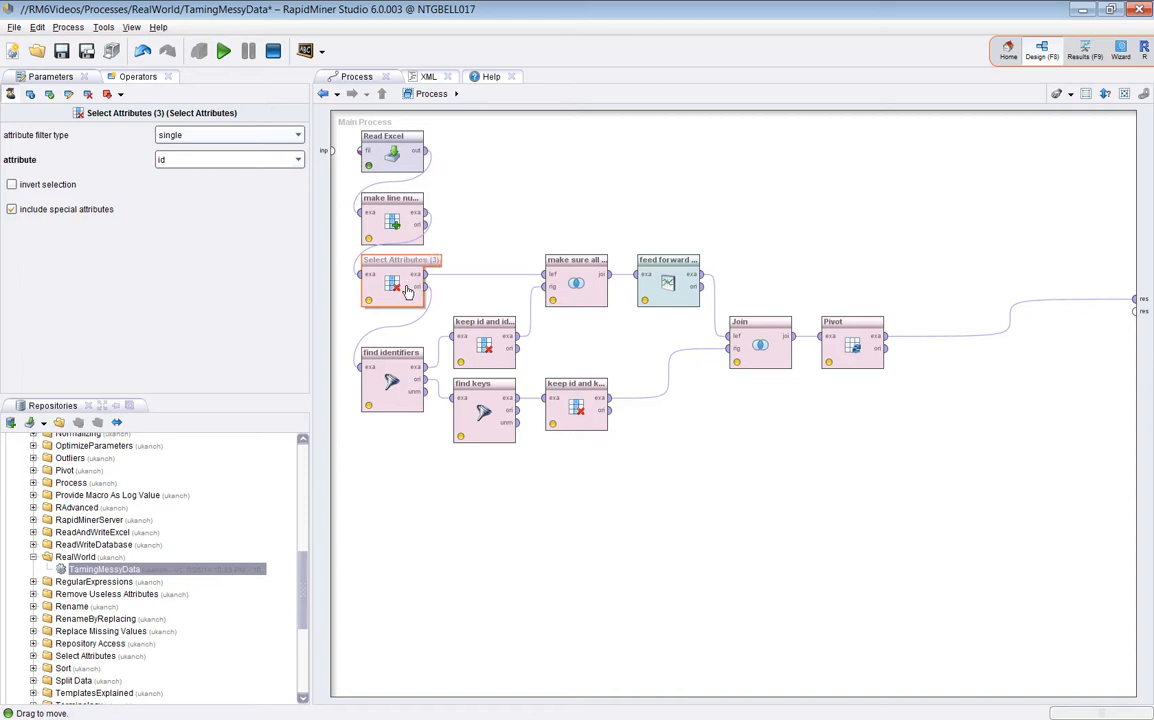
left_click(392, 381)
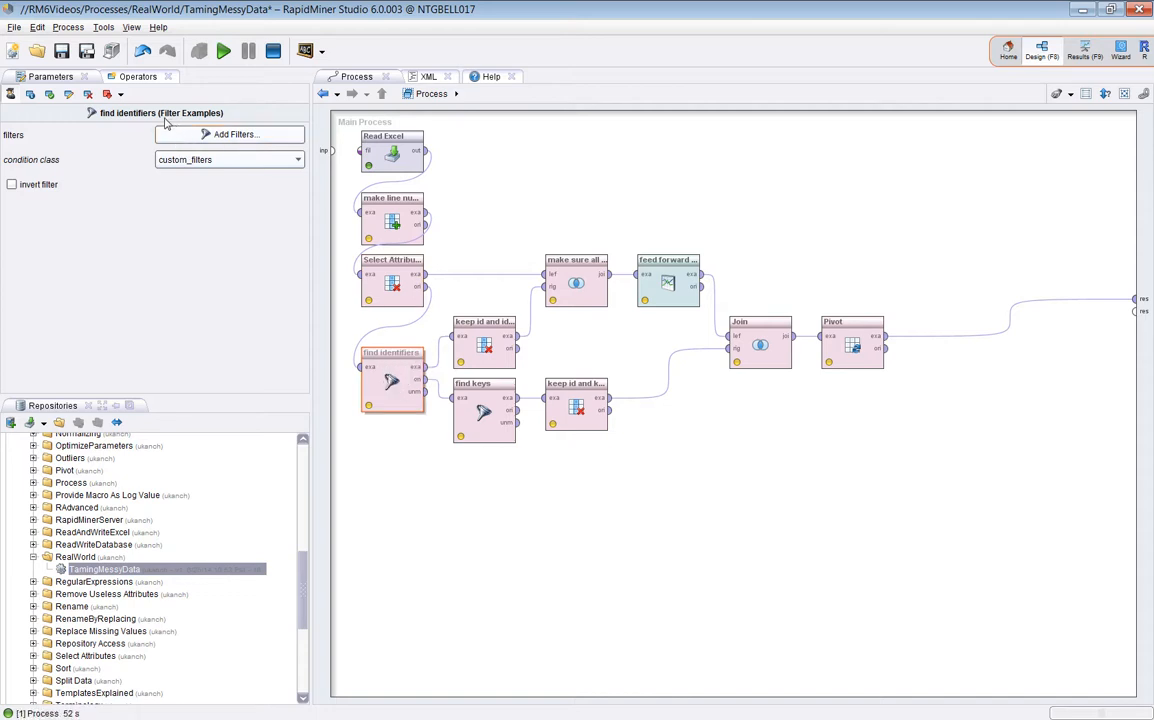
Set a breakpoint after Select Attributes (3), run the process to it and compare the id-only output with the original data
left_click(398, 285)
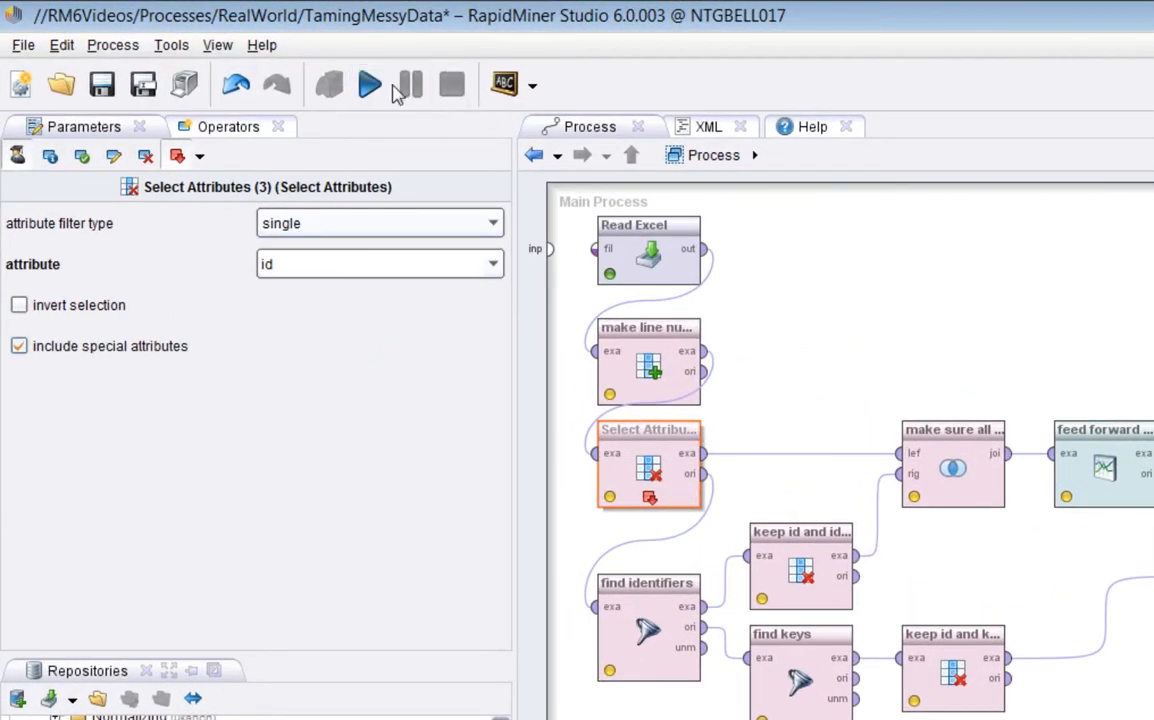
left_click(370, 85)
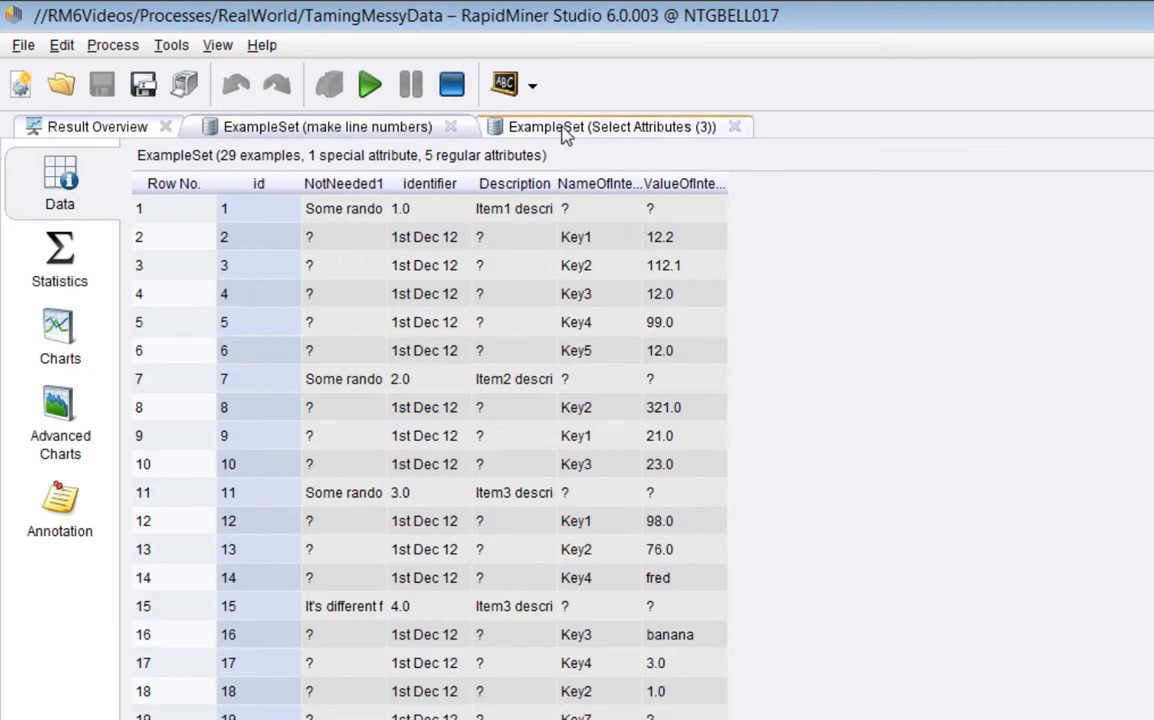
left_click(528, 130)
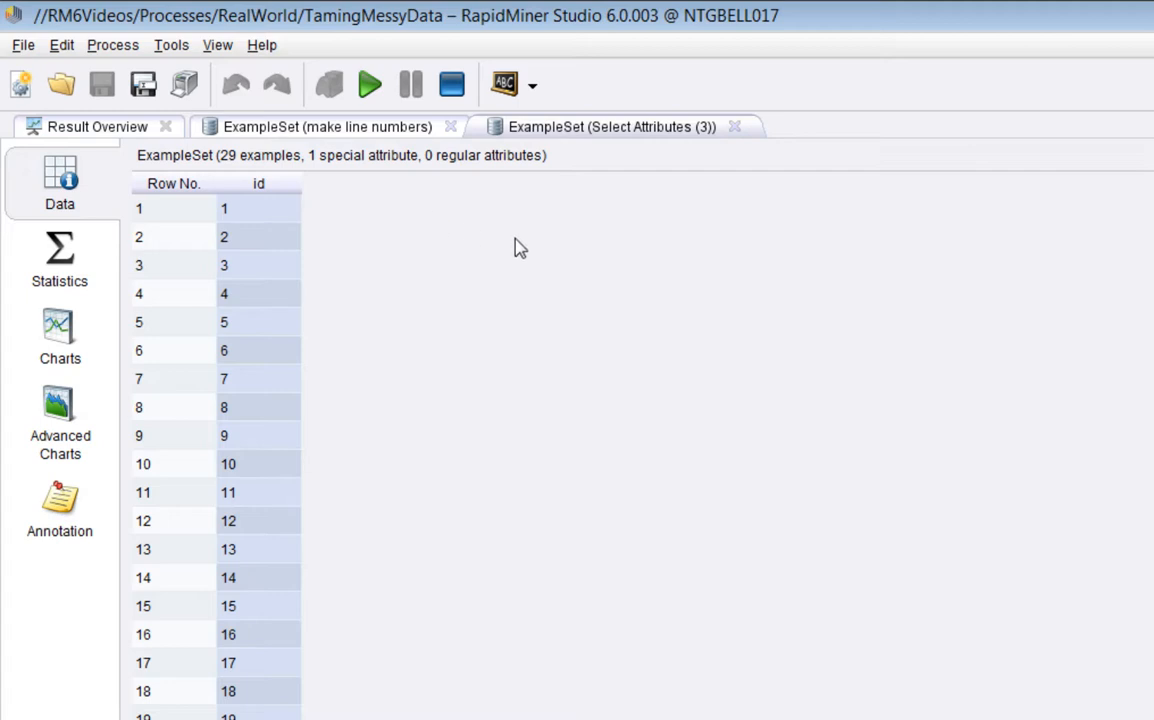
left_click_drag(230, 208, 240, 719)
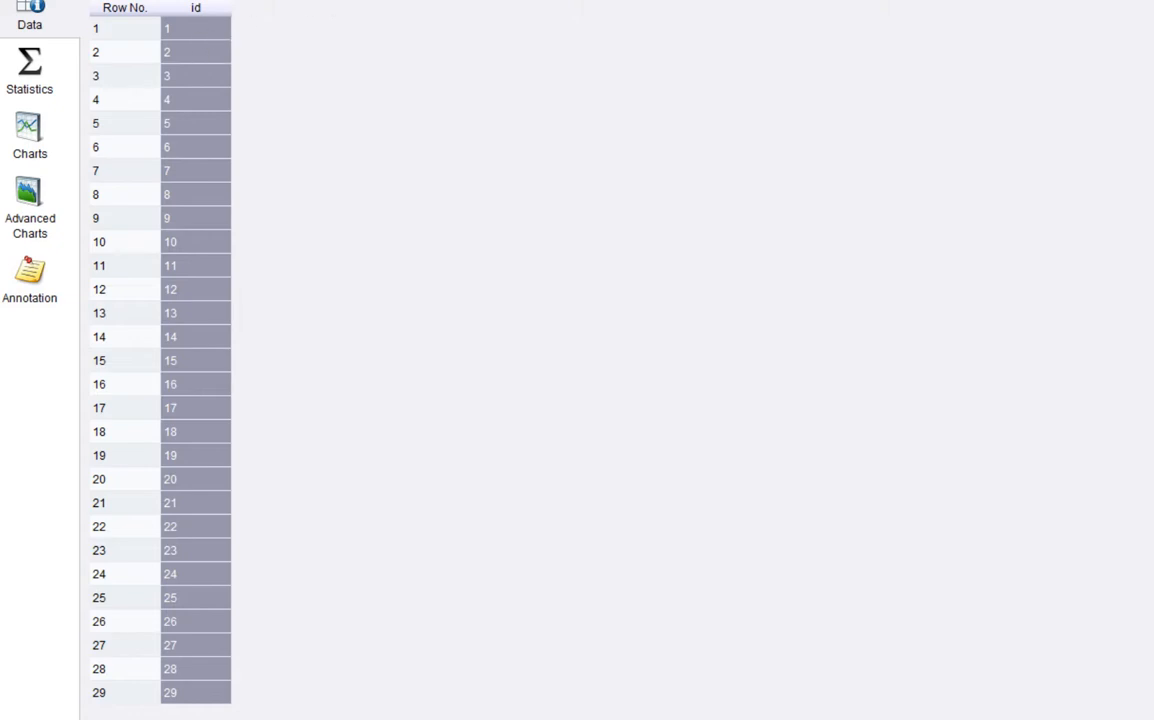
left_click(278, 1)
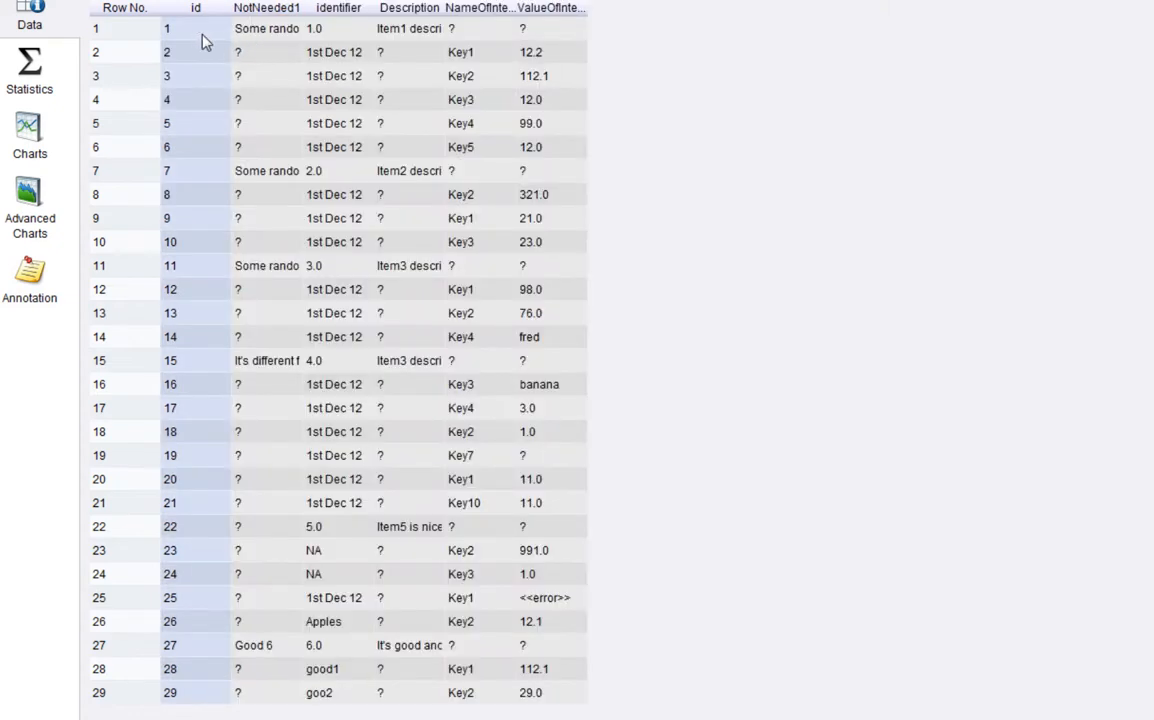
left_click_drag(275, 35, 580, 431)
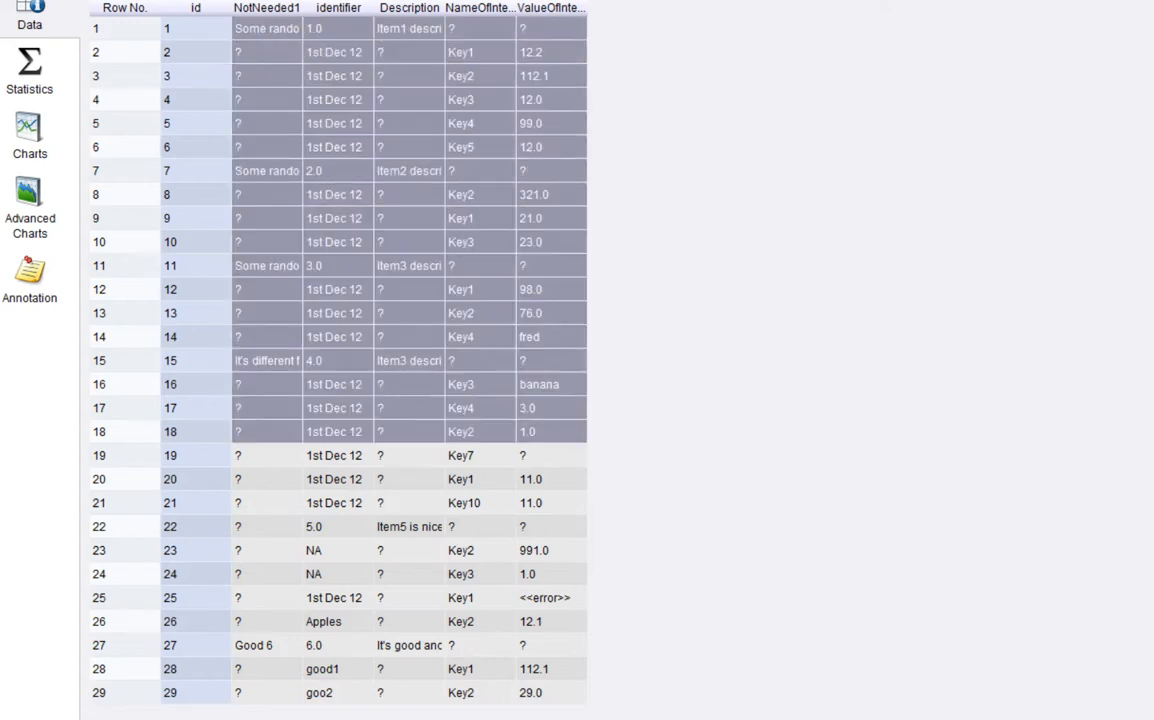
Return to the process design and open the filter definition of the find identifiers operator
left_click(1041, 50)
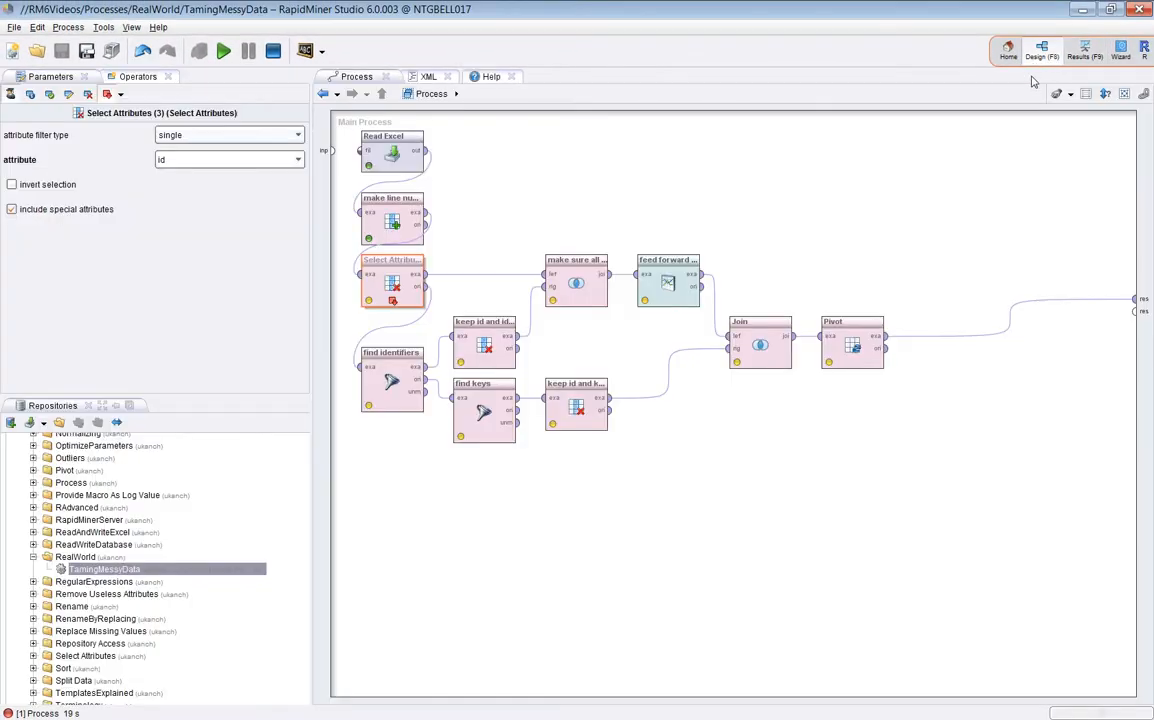
left_click(383, 375)
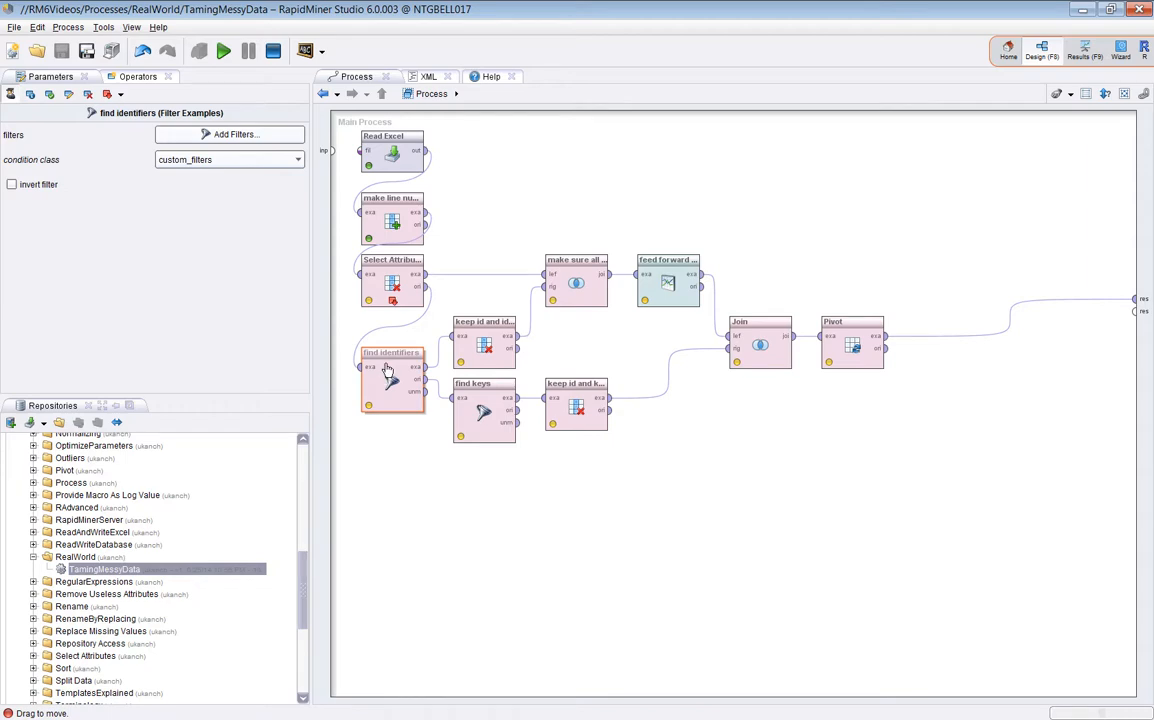
left_click(217, 133)
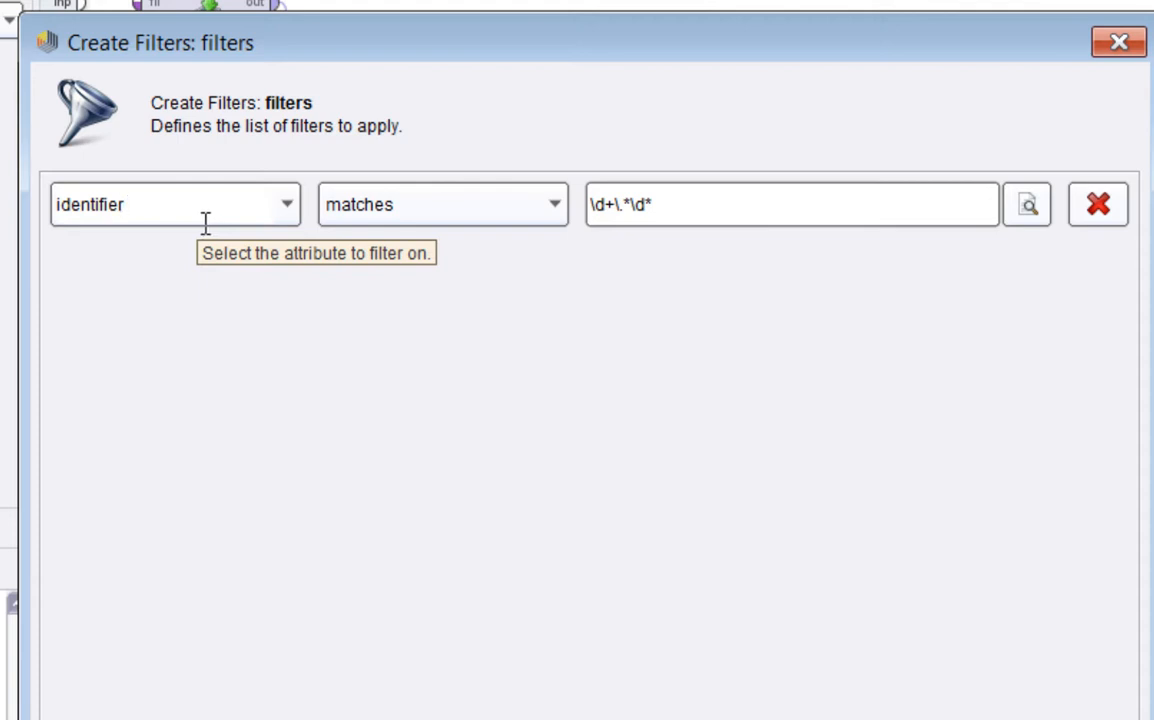
left_click(698, 215)
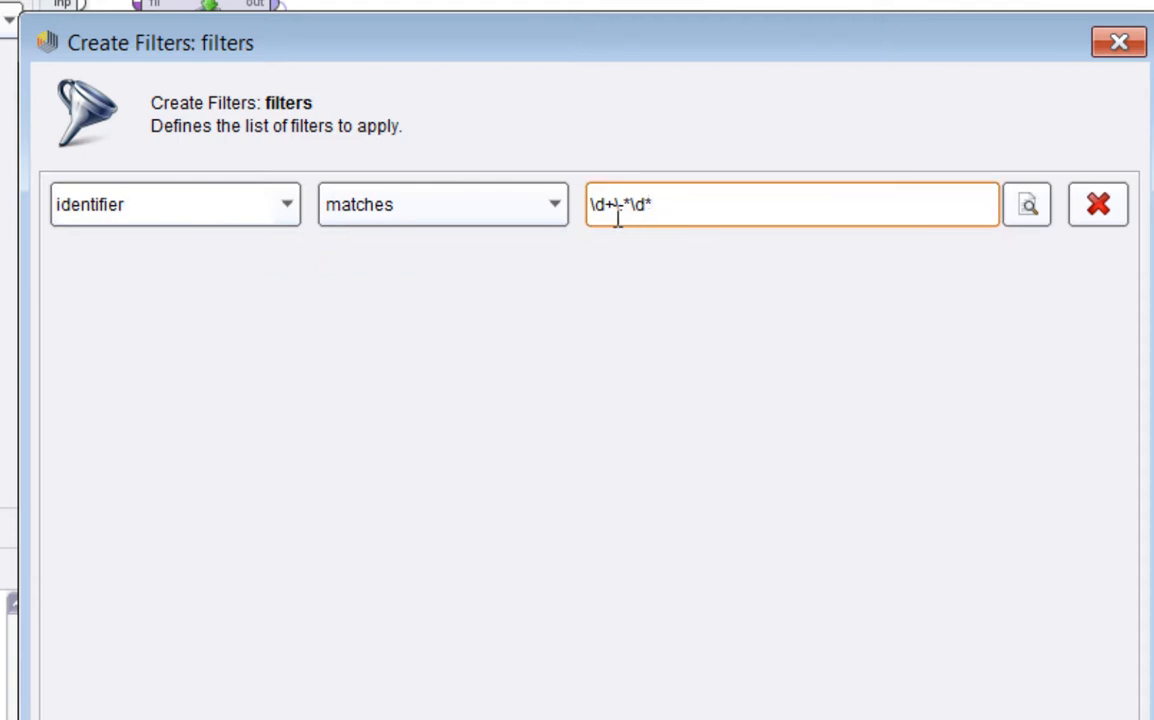
Examine each part of the regular expression \d+\.*\d* used to match the identifier attribute, and close the filter definition without changes
left_click_drag(616, 210, 602, 212)
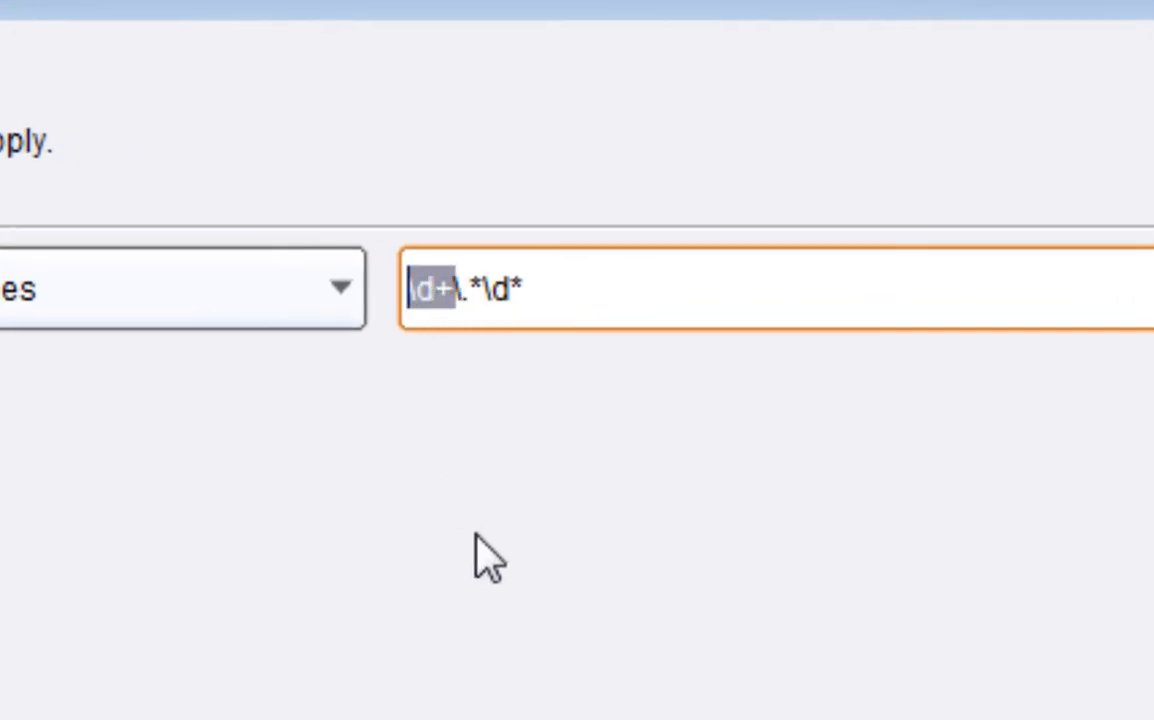
left_click_drag(499, 332, 483, 330)
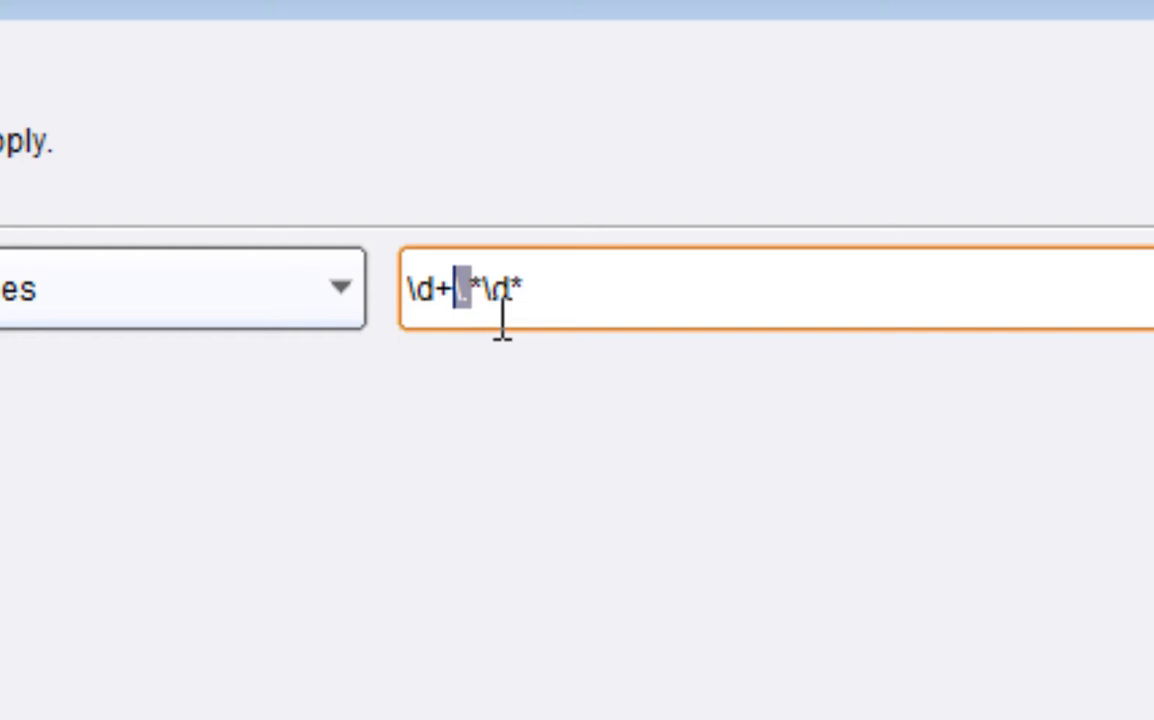
key("Right")
key("shift+Left")
key("Right")
key("Right")
key("shift+Left")
key("shift+Left")
key("shift+Left")
left_click(628, 314)
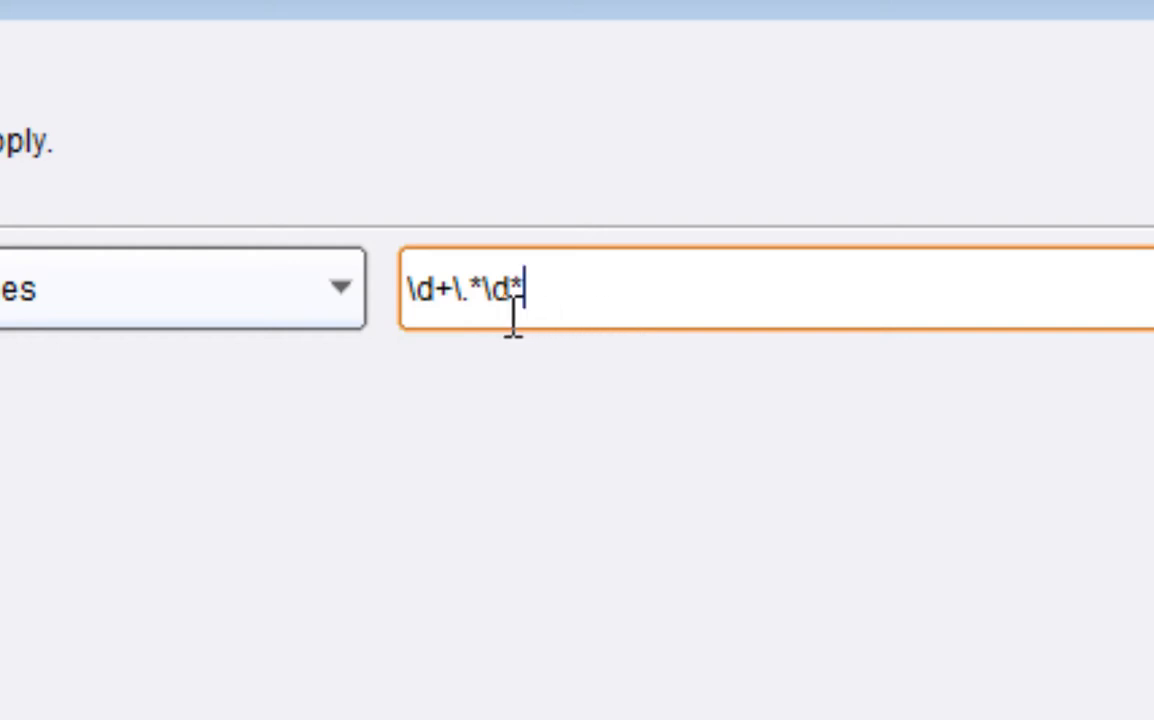
key("shift+Left")
key("shift+Left")
key("shift+Left")
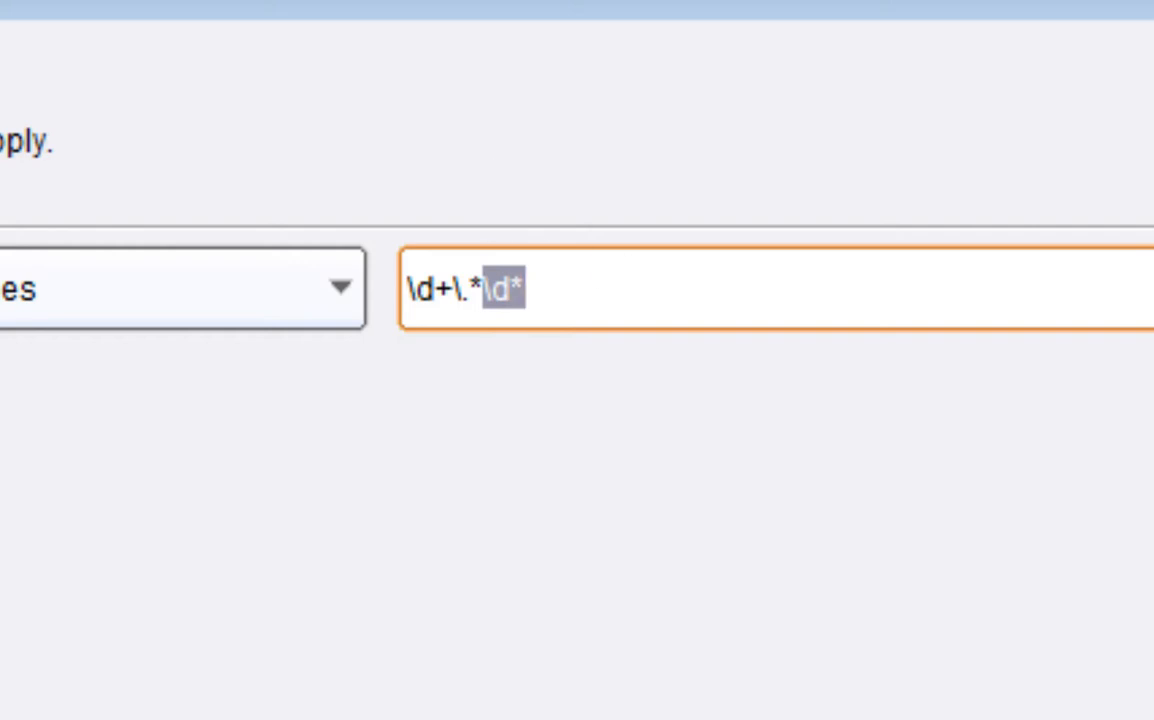
key("Escape")
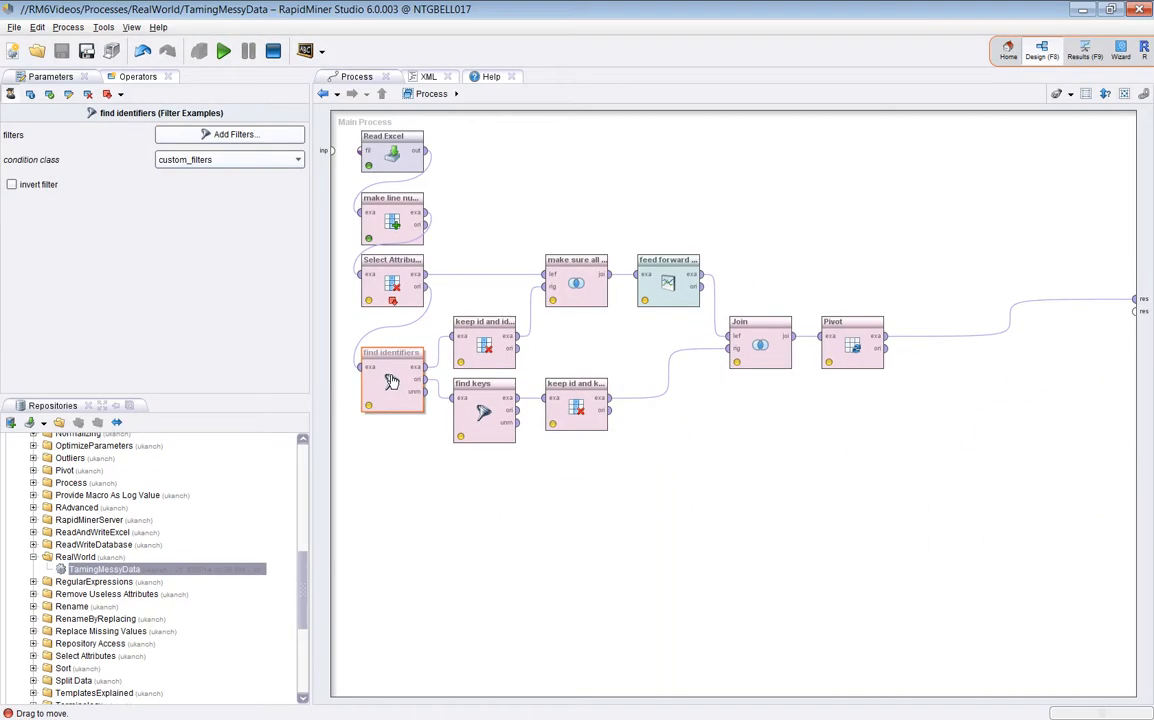
Move the breakpoint from Select Attributes (3) to find identifiers, resume the process and examine the filtered identifier and id columns
left_click(392, 280)
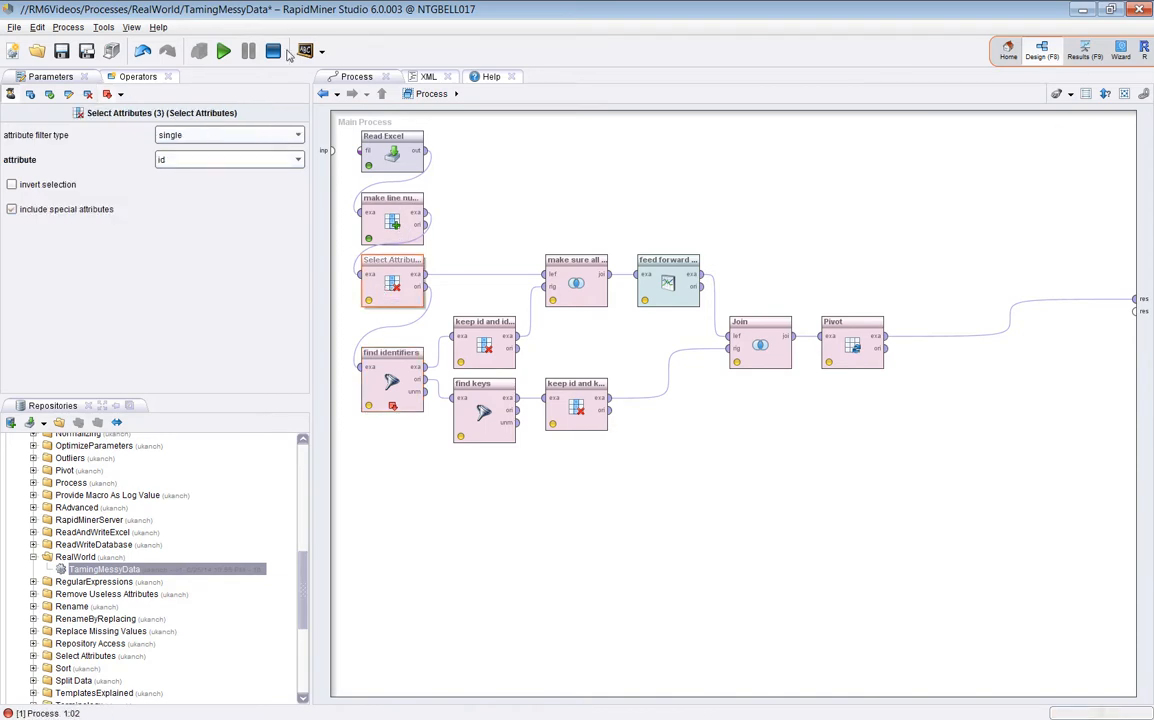
left_click(223, 51)
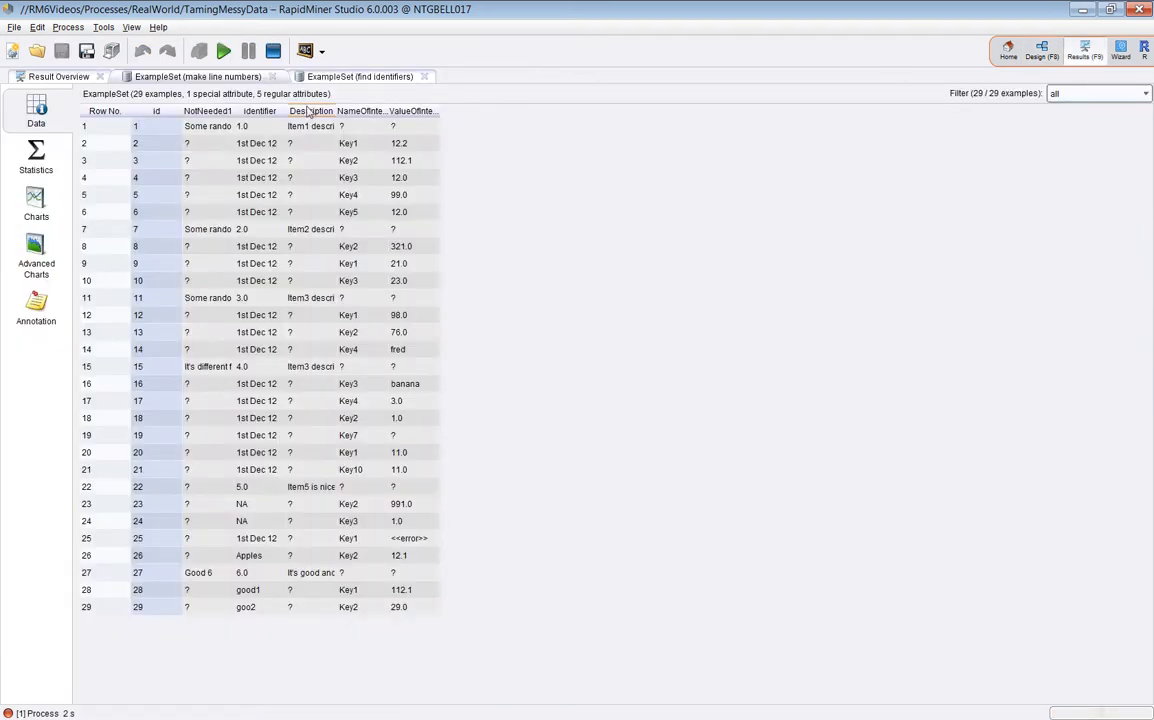
left_click(305, 77)
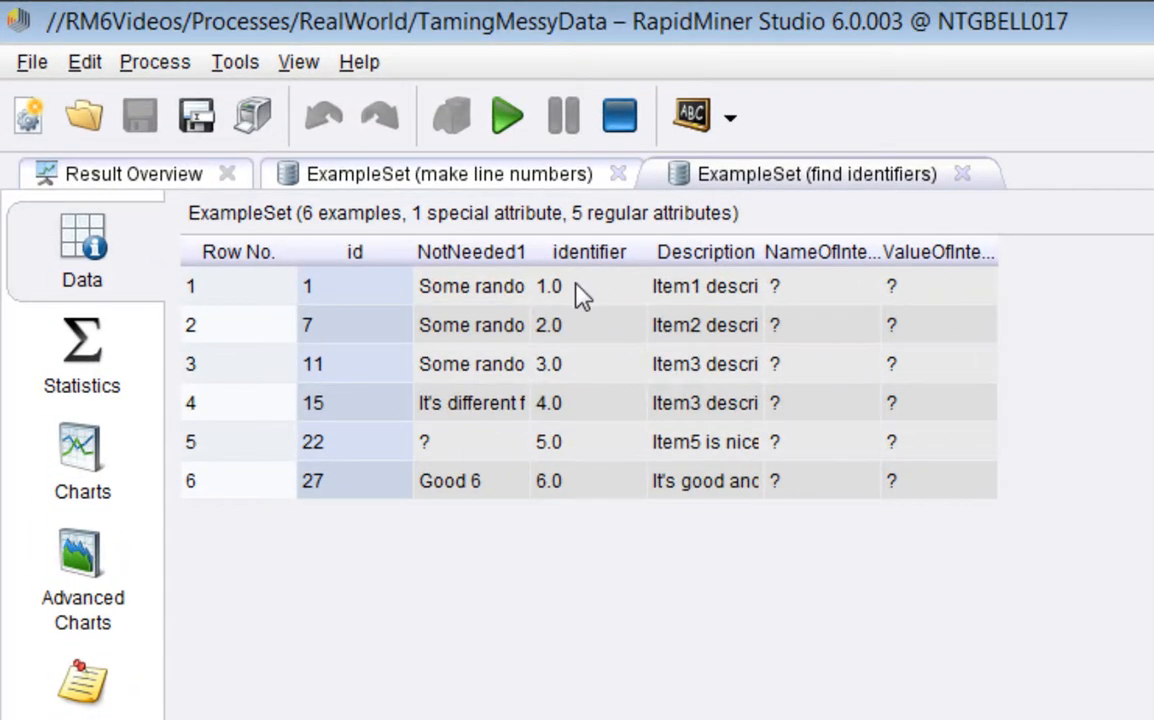
left_click_drag(541, 272, 544, 453)
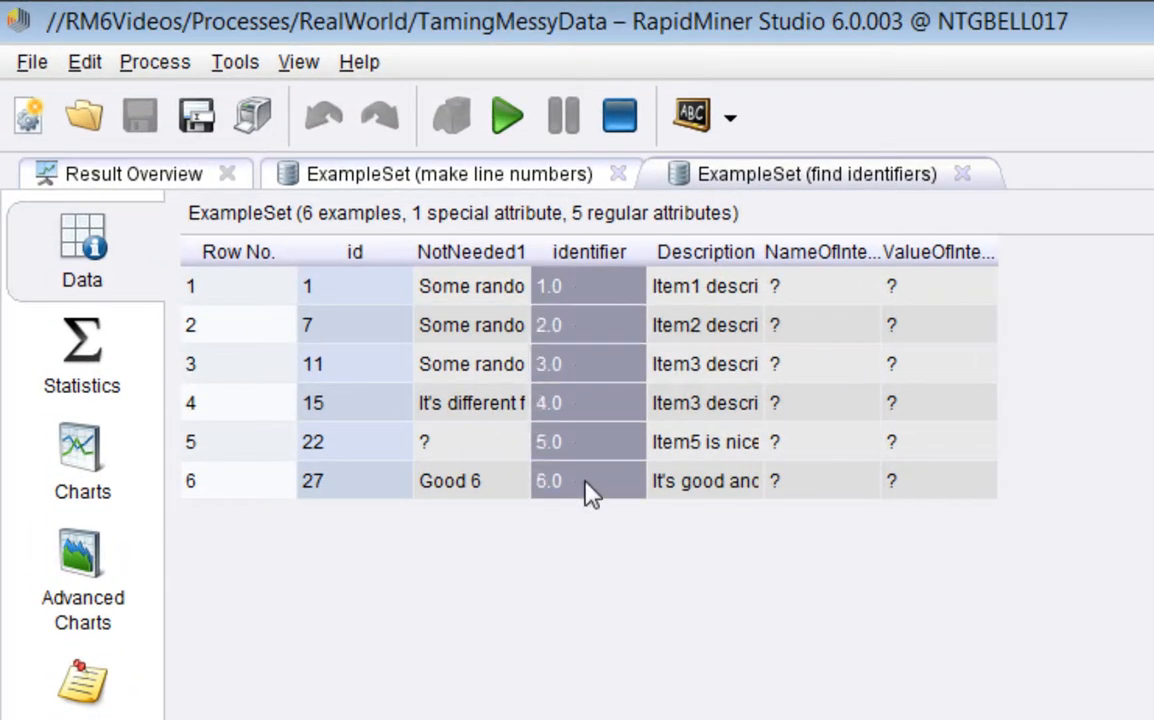
left_click_drag(399, 289, 340, 505)
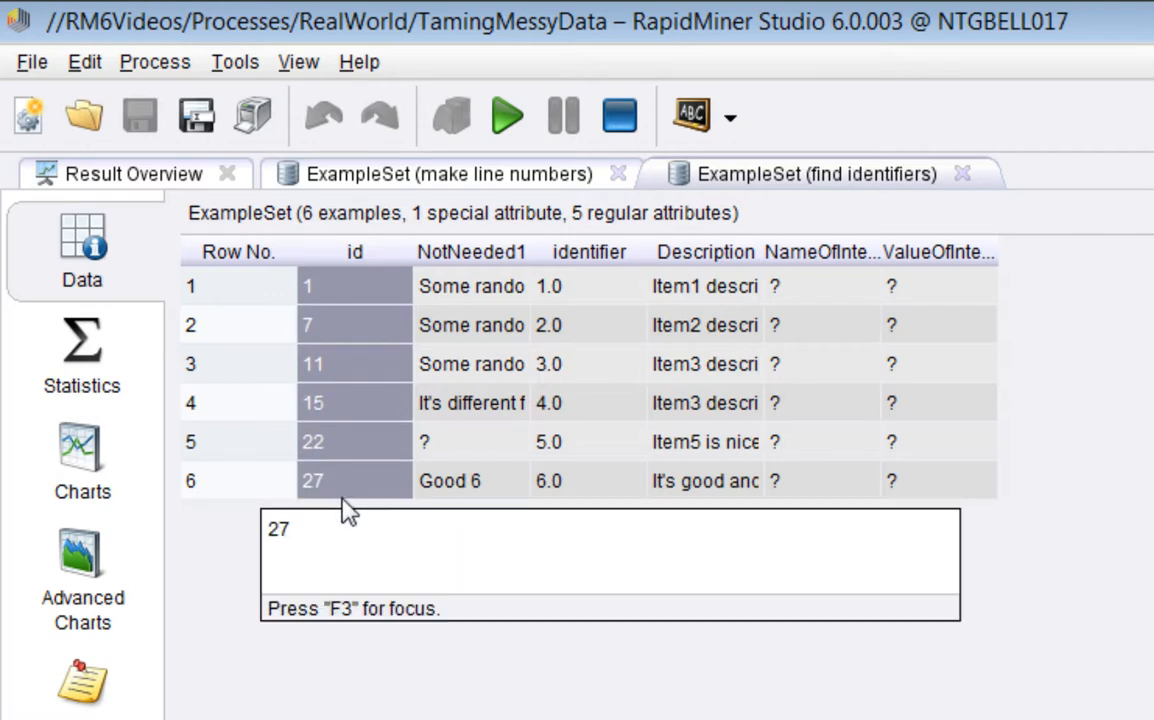
Stop the process and replace the find identifiers breakpoint with one before the make sure all rows are included join
left_click(615, 118)
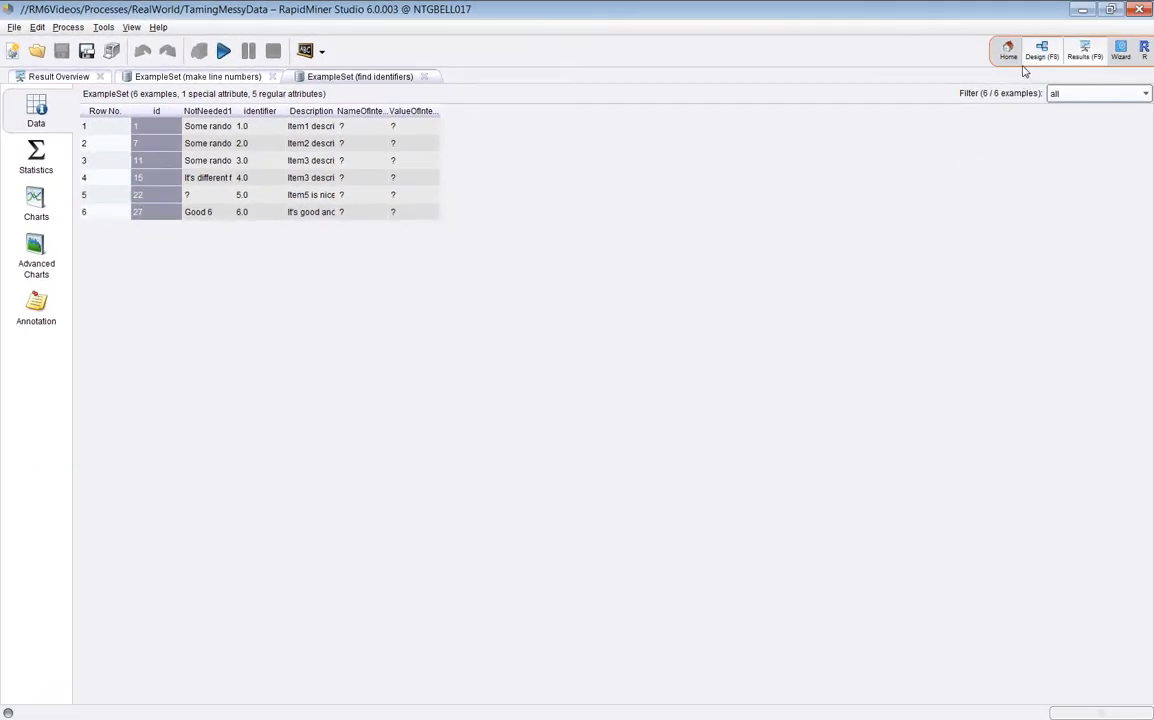
key("F8")
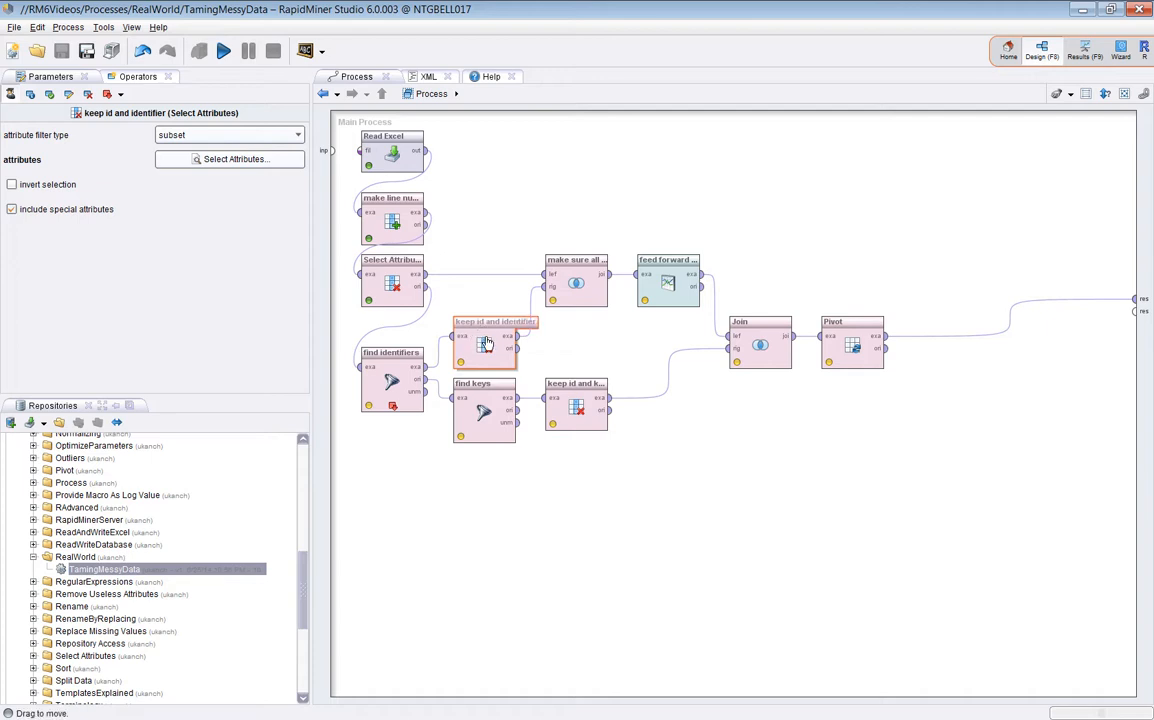
left_click(400, 390)
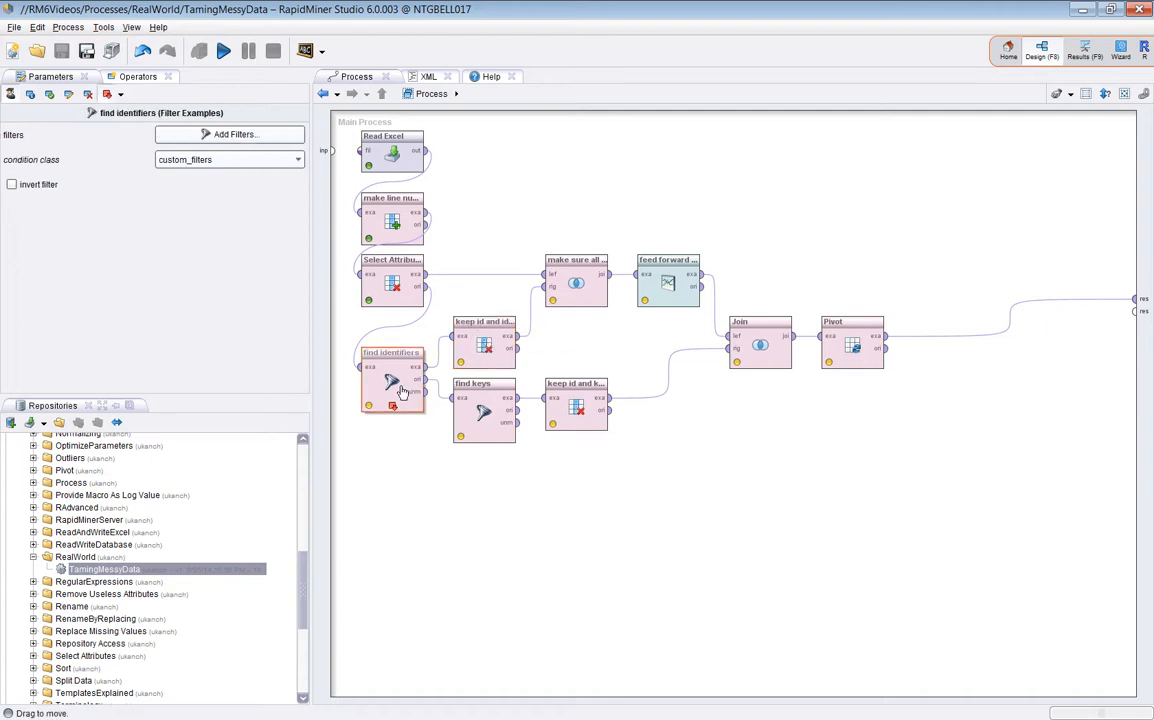
left_click(552, 296)
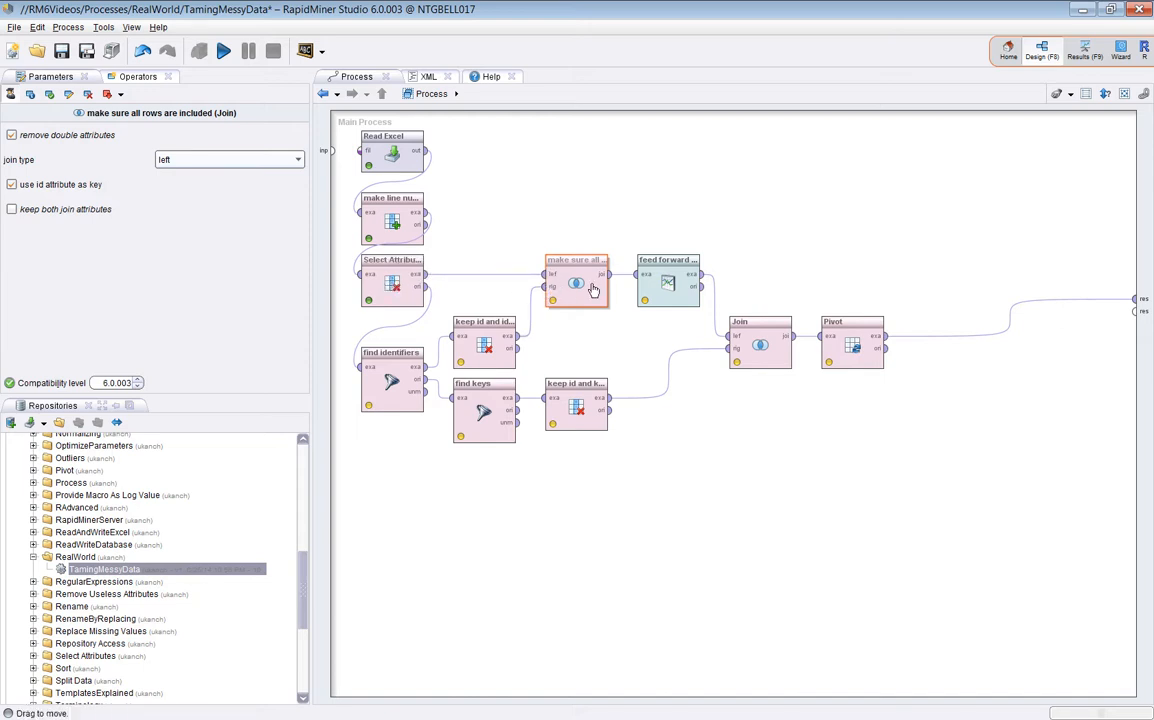
right_click(572, 288)
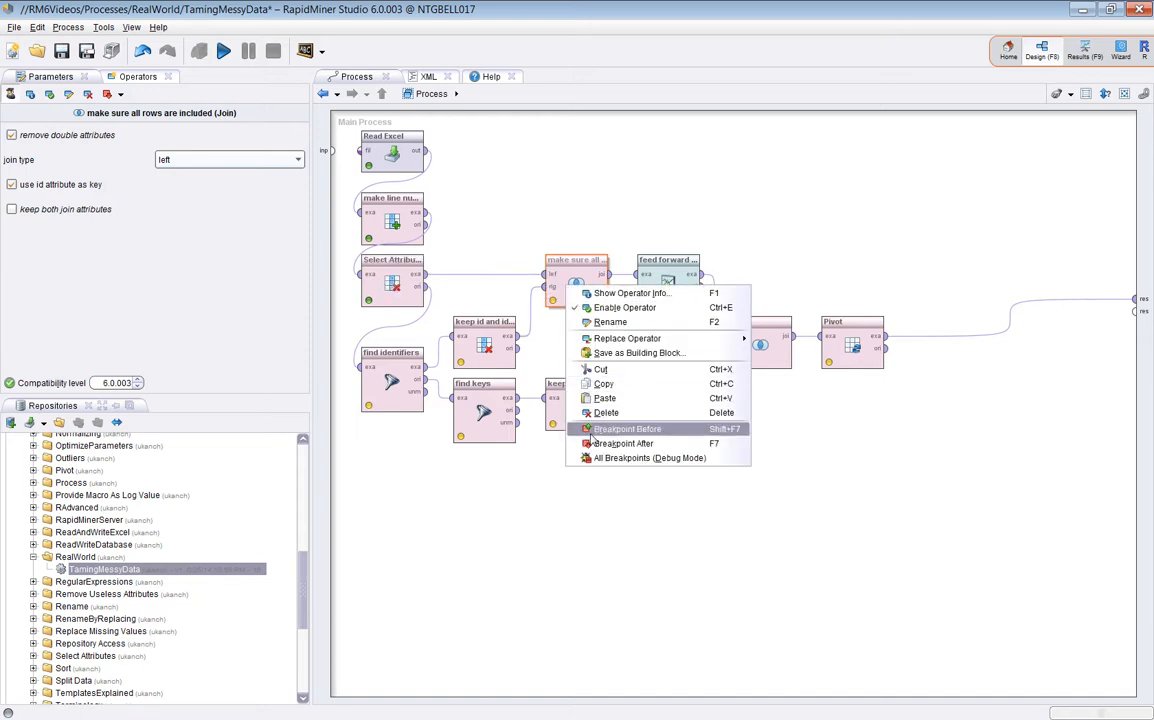
left_click(597, 436)
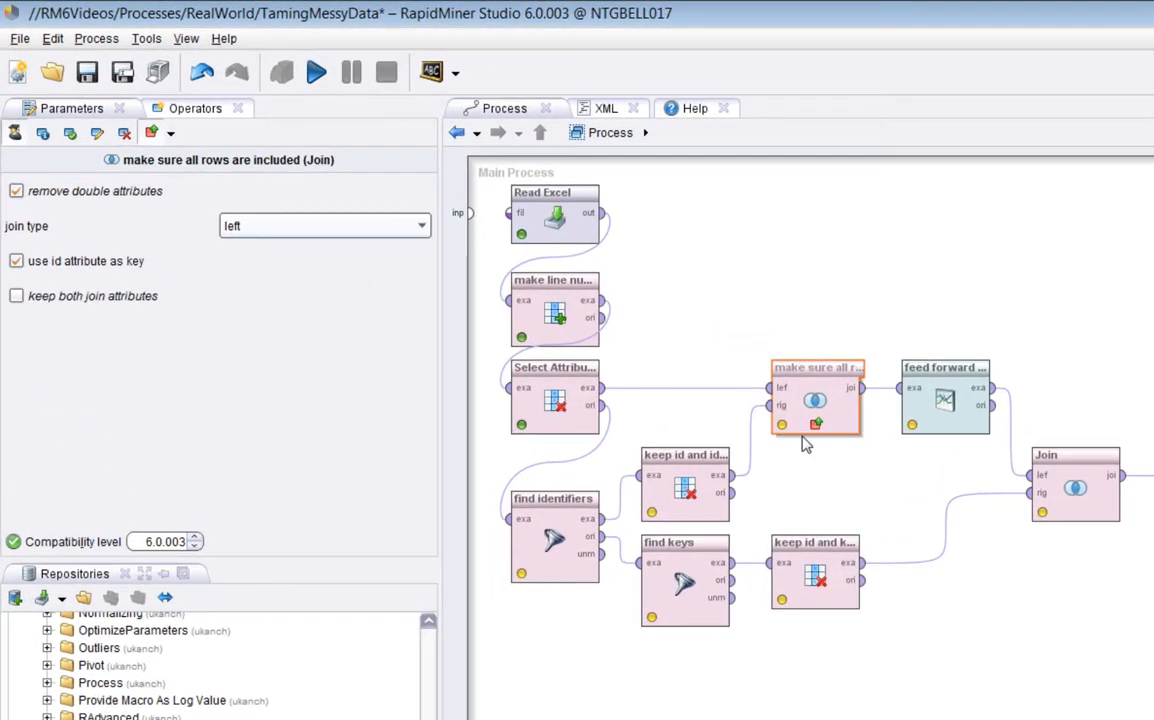
Run the process to the join and examine its two inputs: the complete id list and the id and identifier pairs
left_click(316, 72)
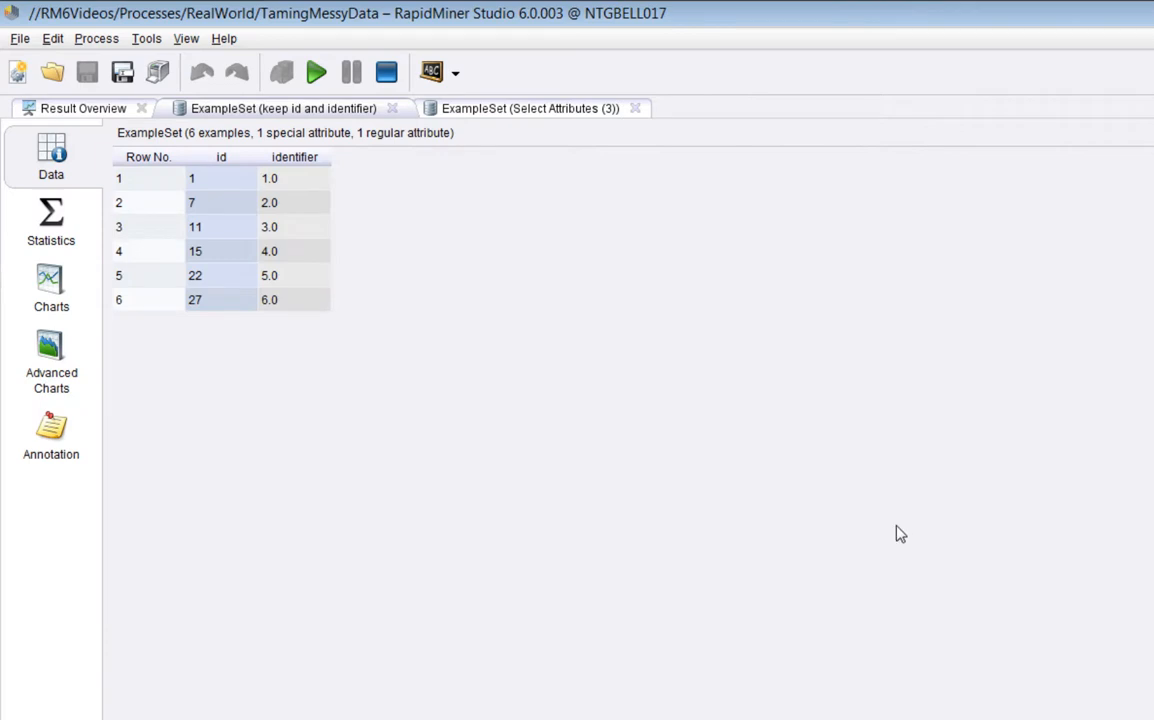
left_click(500, 109)
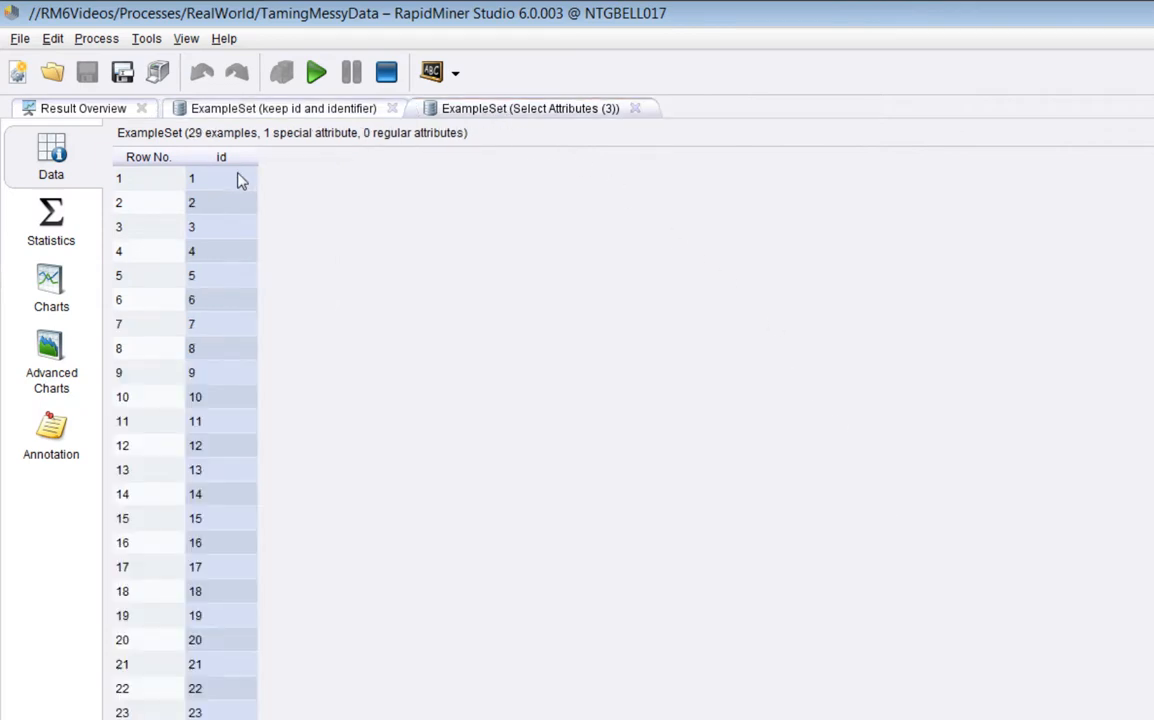
left_click(222, 195)
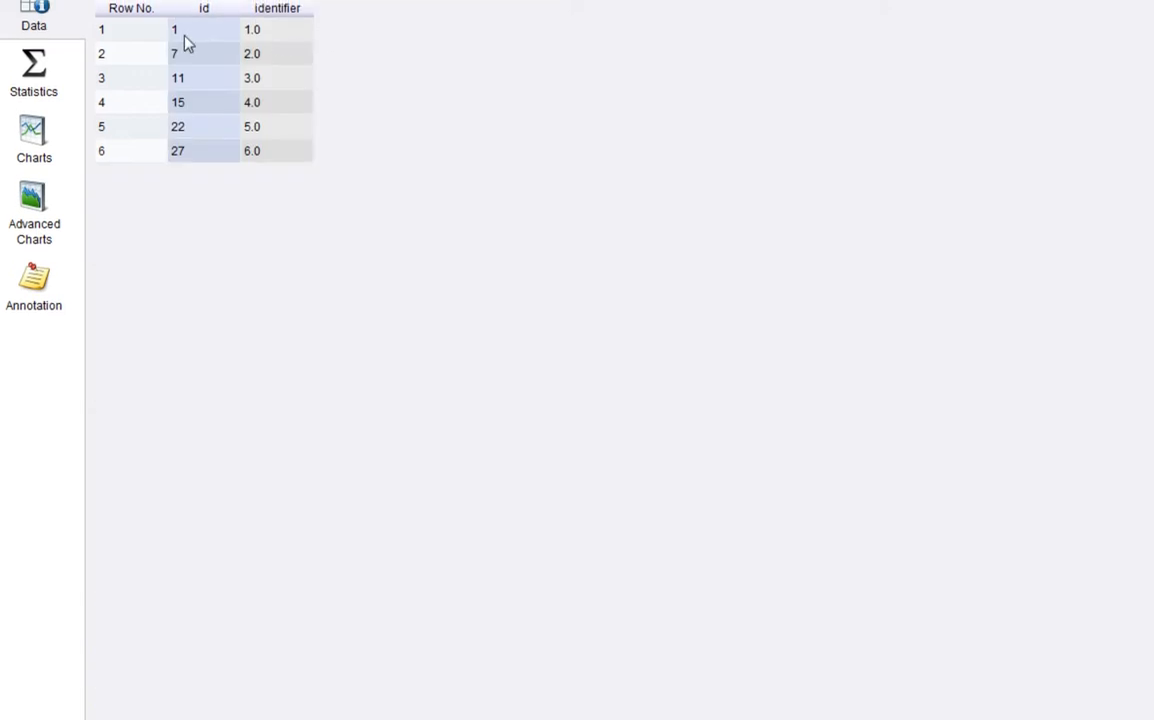
left_click_drag(184, 31, 256, 146)
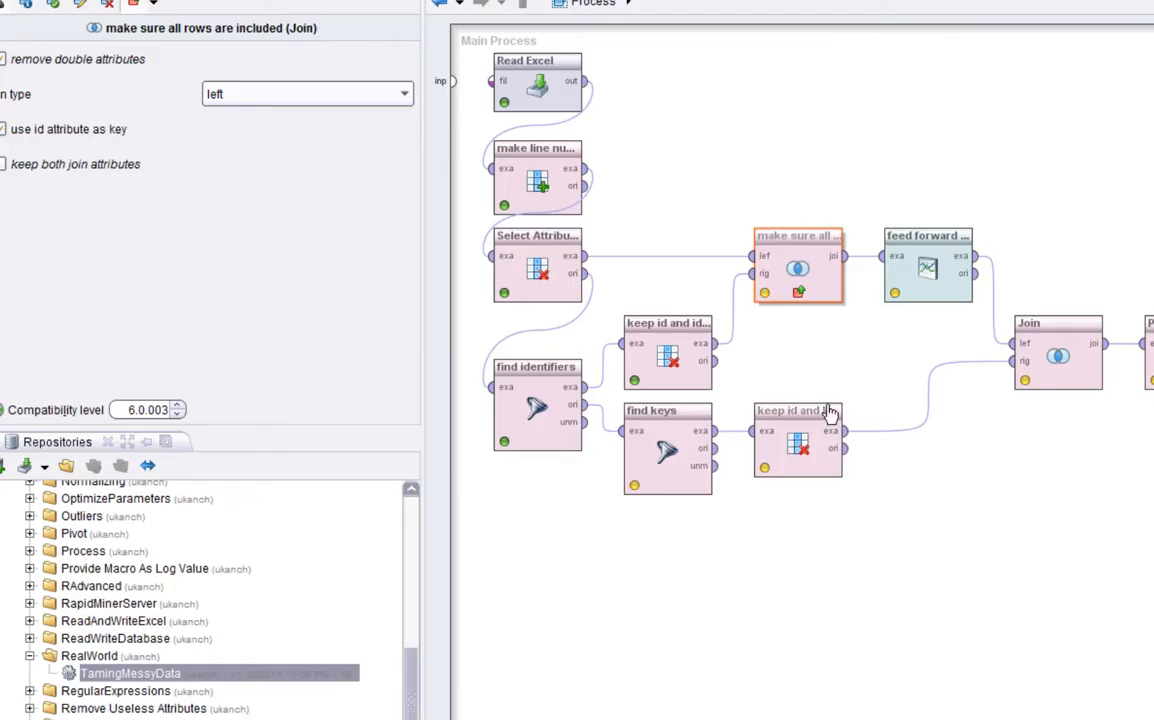
Add a breakpoint after the make sure all rows are included join in the process design
right_click(812, 270)
left_click(890, 492)
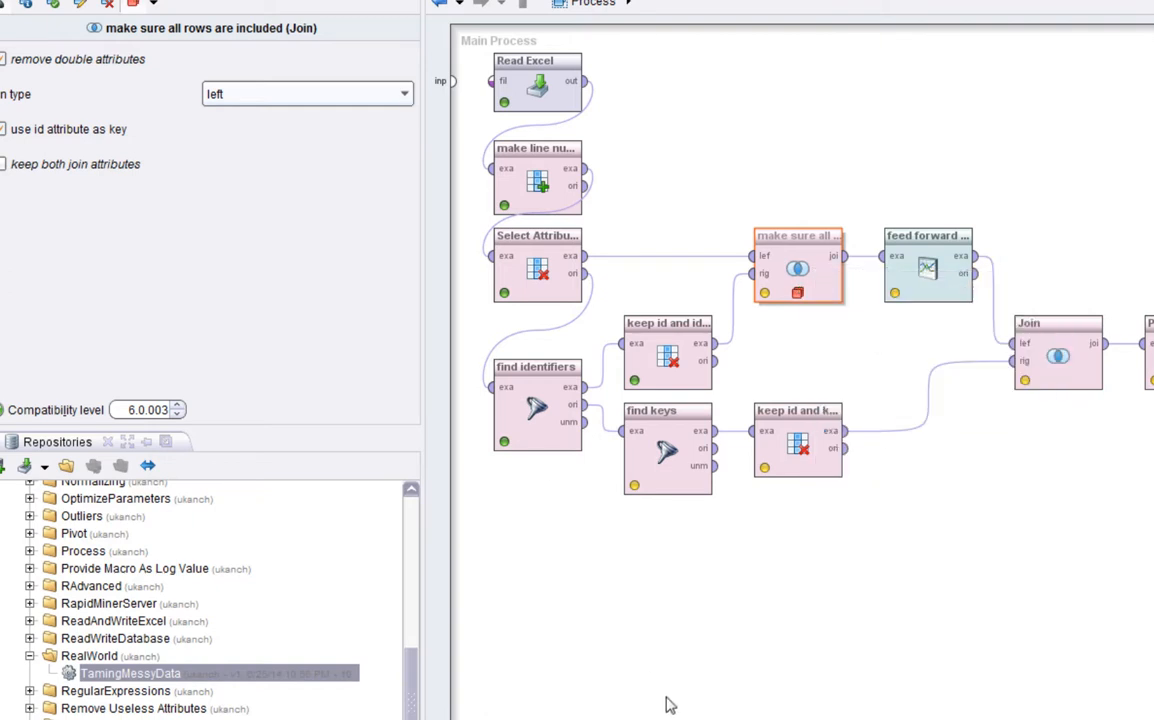
Resume the process past the make sure all rows are included join and examine the joined ids and identifier values
key("F11")
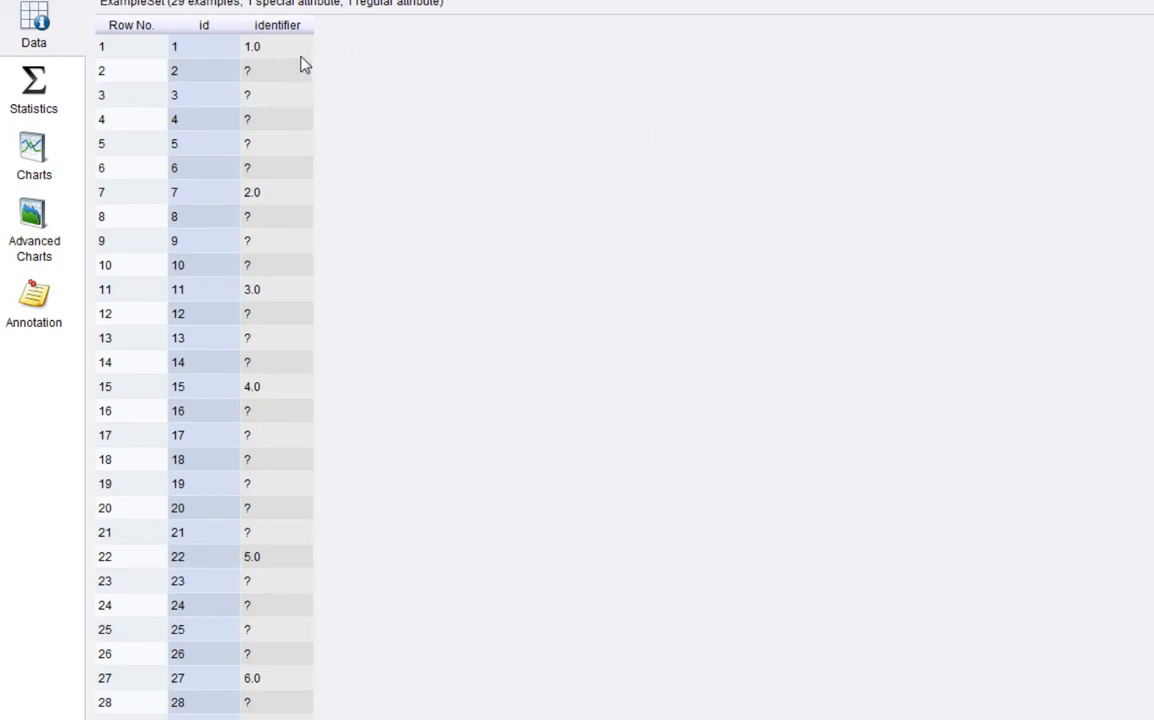
left_click_drag(186, 717, 197, 20)
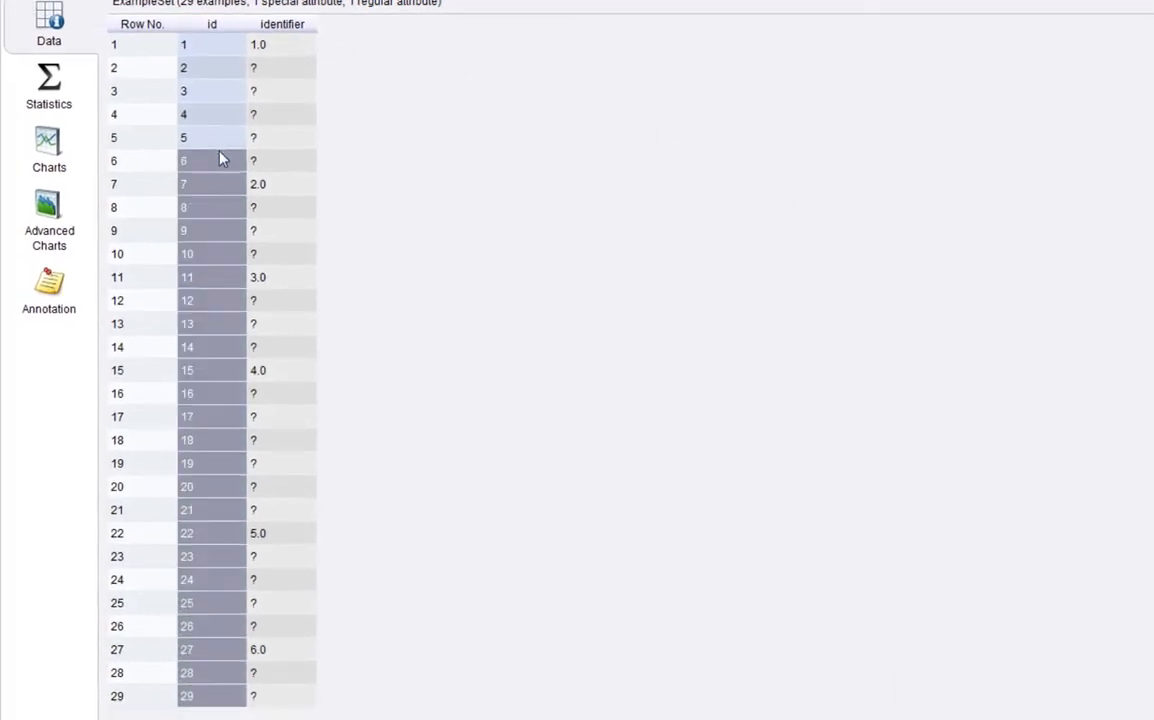
left_click(262, 50)
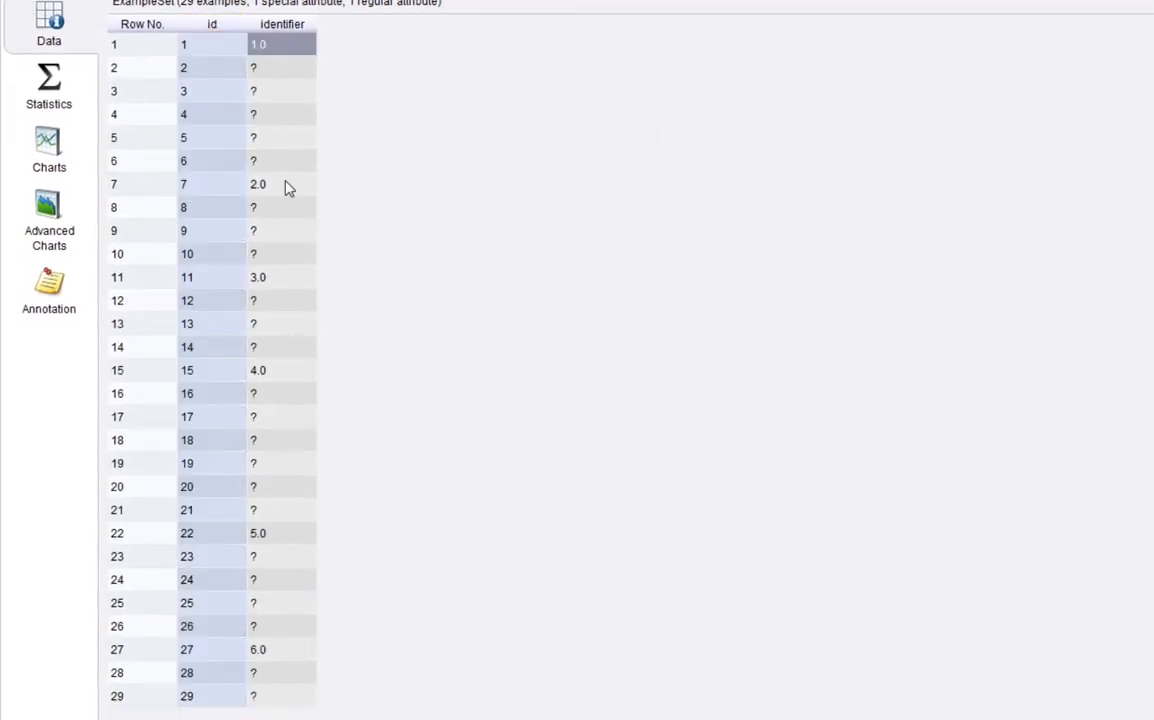
left_click(287, 188)
left_click(258, 281)
left_click(264, 373)
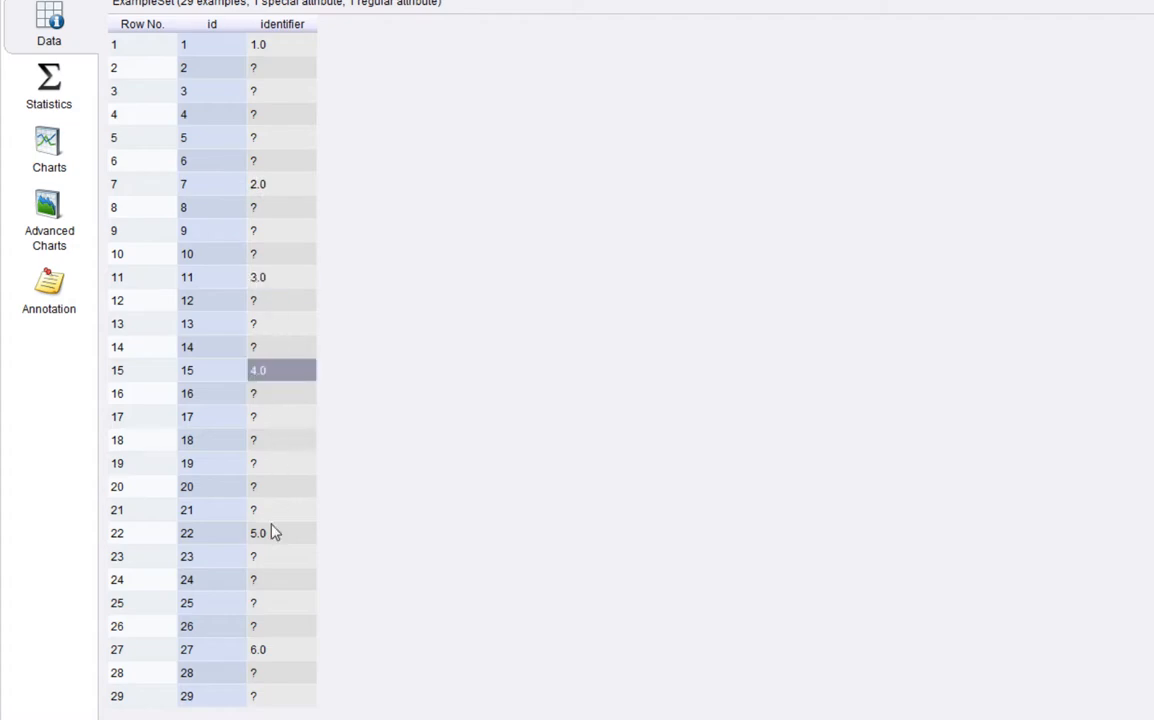
left_click(268, 533)
left_click(265, 651)
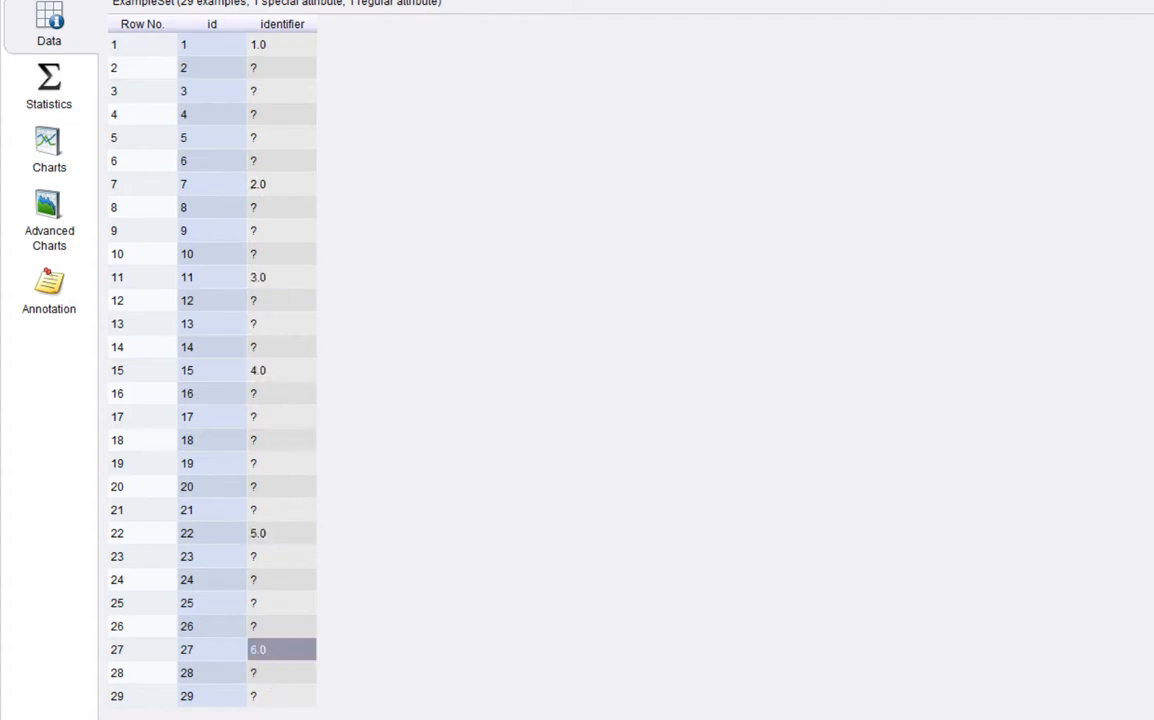
Return to the process design, review the feed forward and find identifiers operators, and inspect the find keys filter condition on NameOfInterest
left_click(1062, 49)
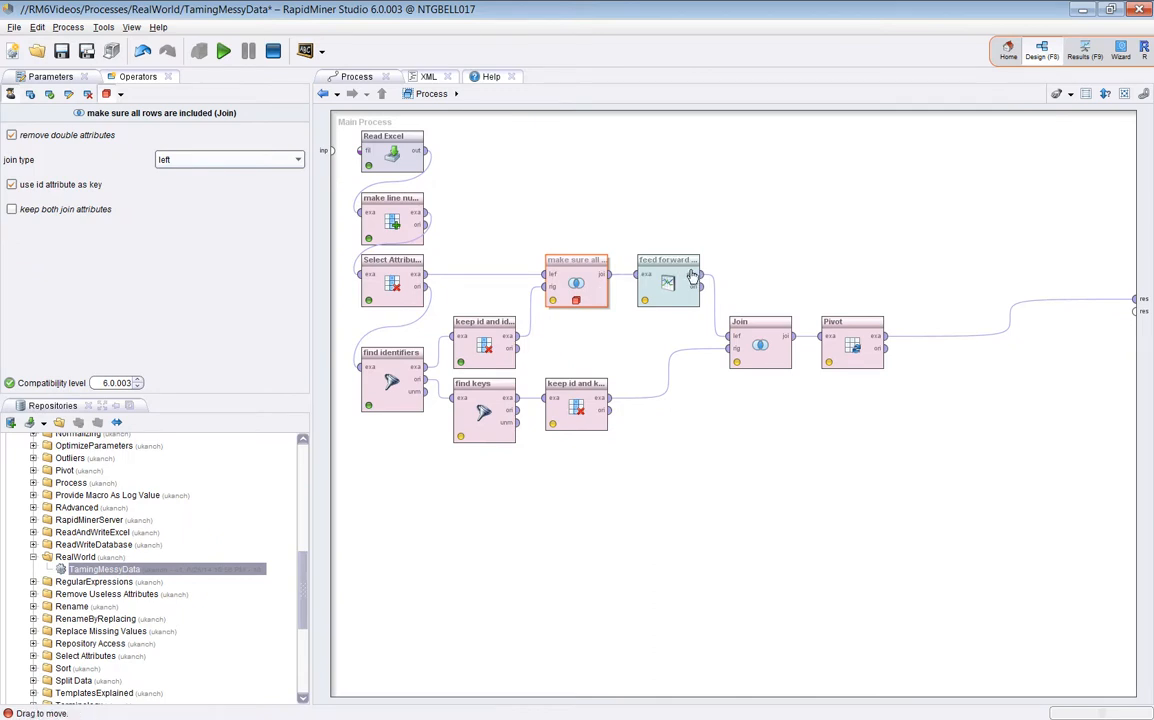
left_click(680, 280)
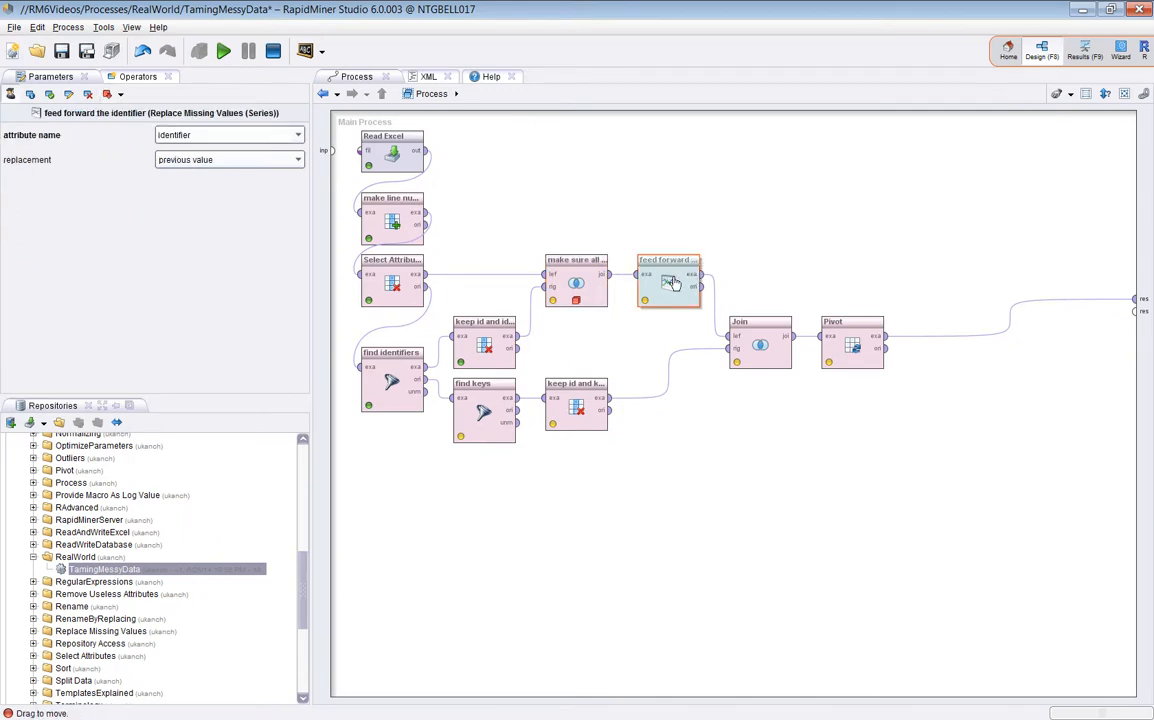
left_click(400, 395)
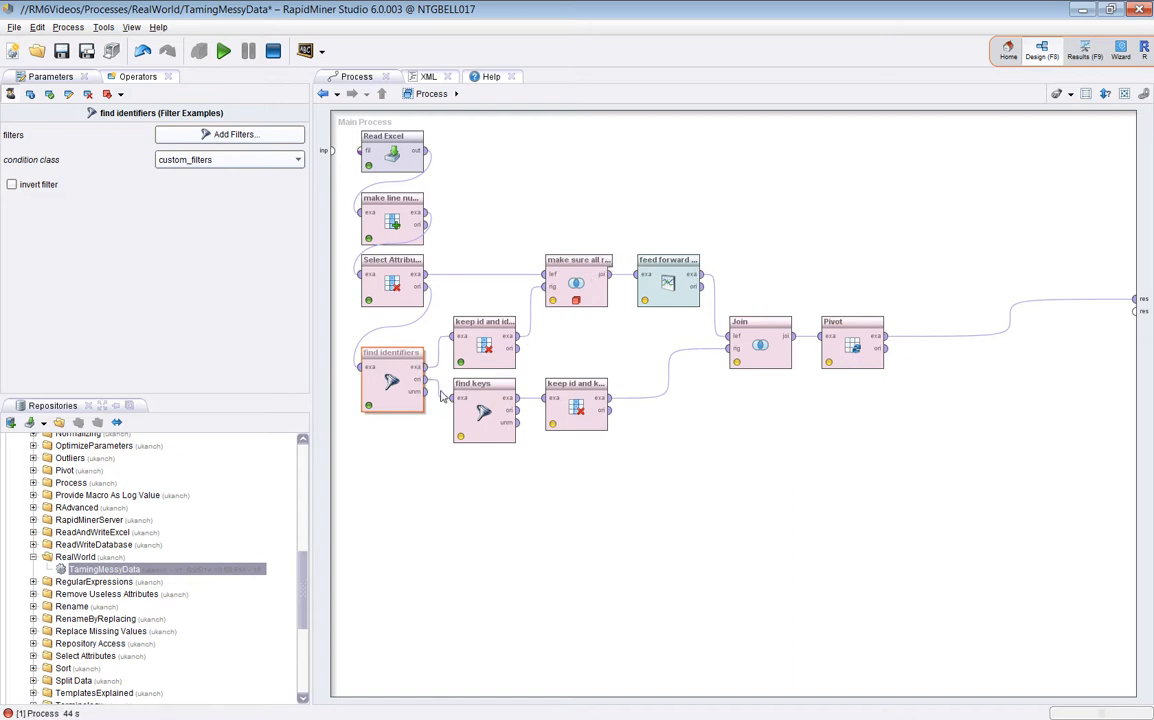
left_click(482, 418)
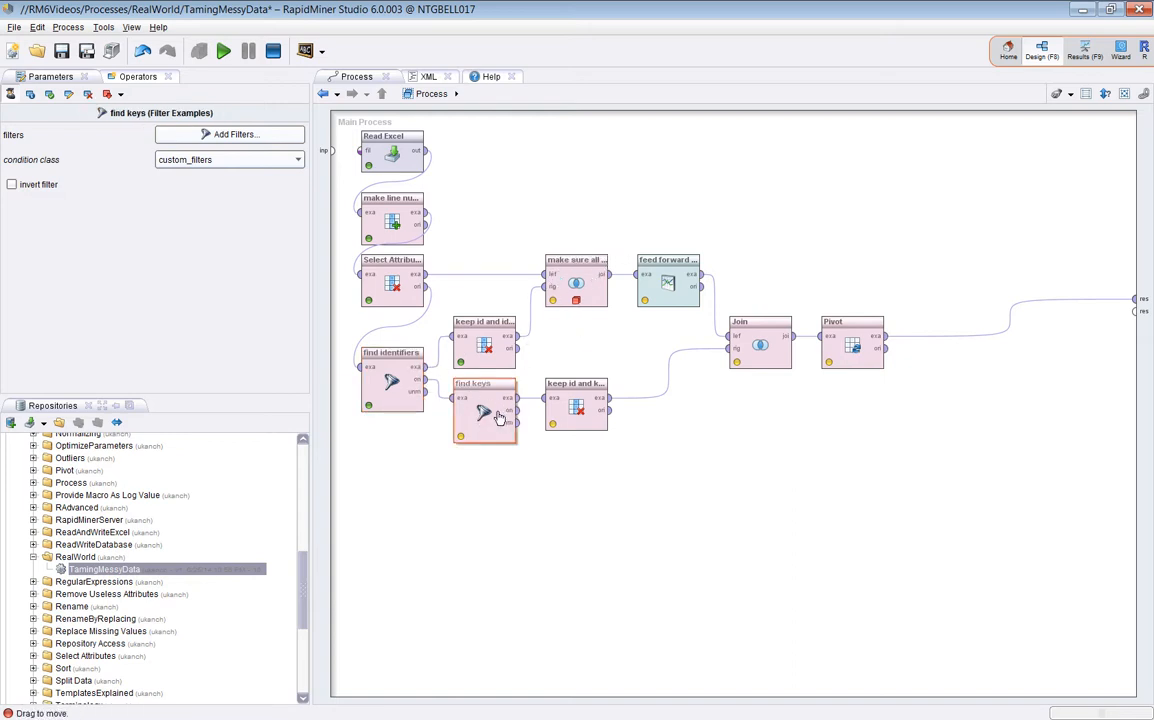
left_click(241, 141)
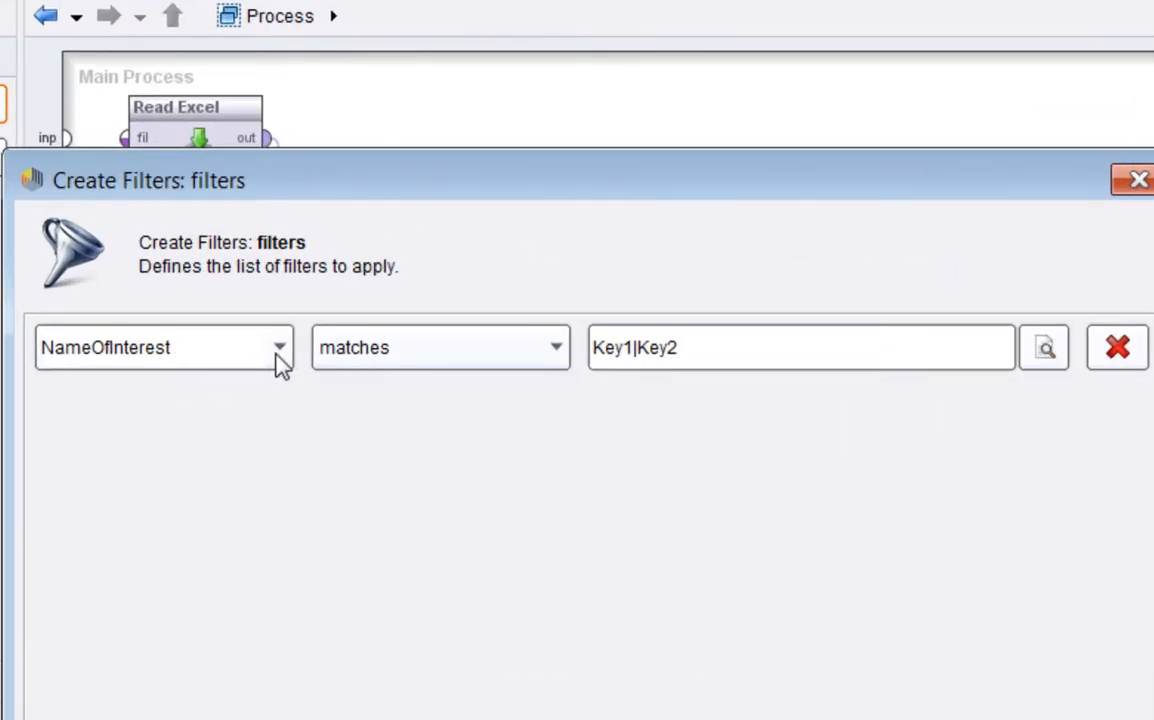
left_click(703, 362)
left_click_drag(703, 362, 587, 361)
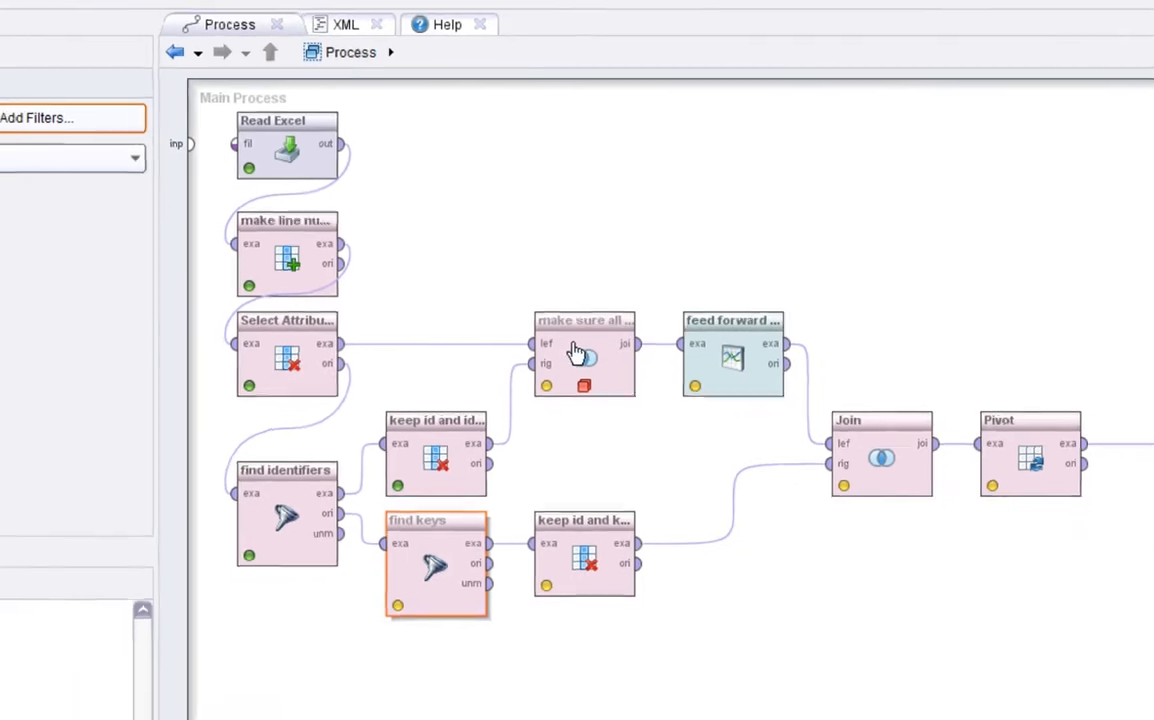
Clear the breakpoints on the make sure all rows are included join and add one after find keys
left_click(585, 415)
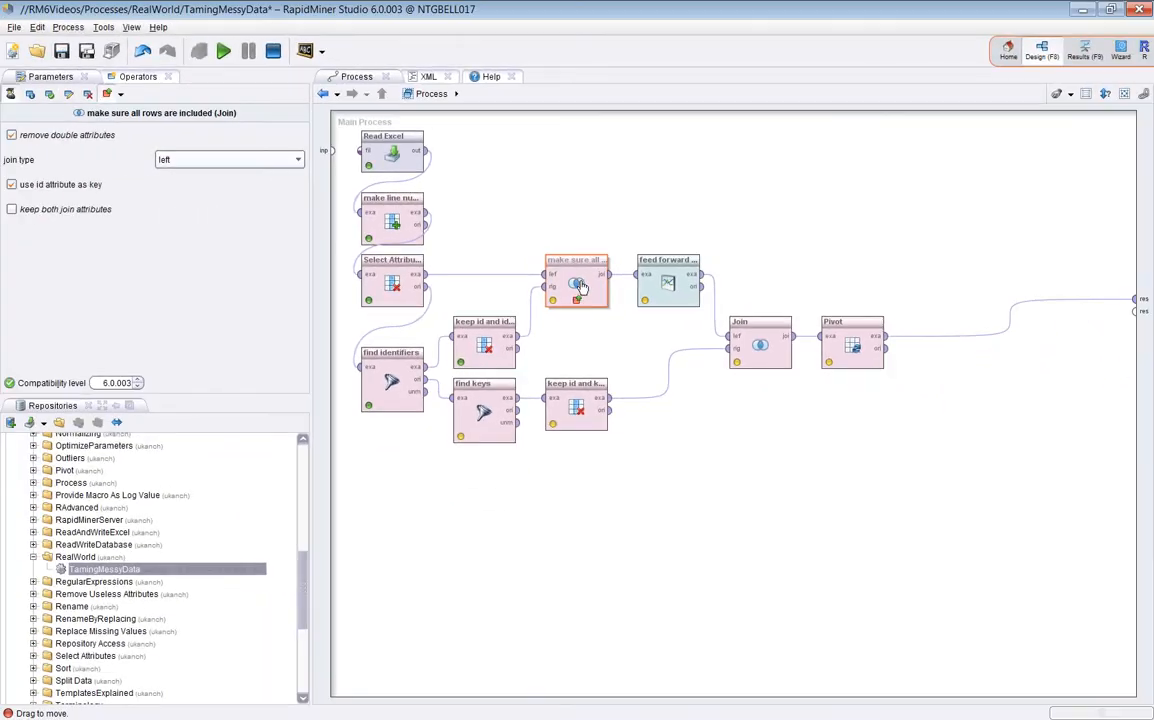
right_click(580, 287)
left_click(620, 428)
left_click(484, 420)
right_click(484, 420)
left_click(570, 559)
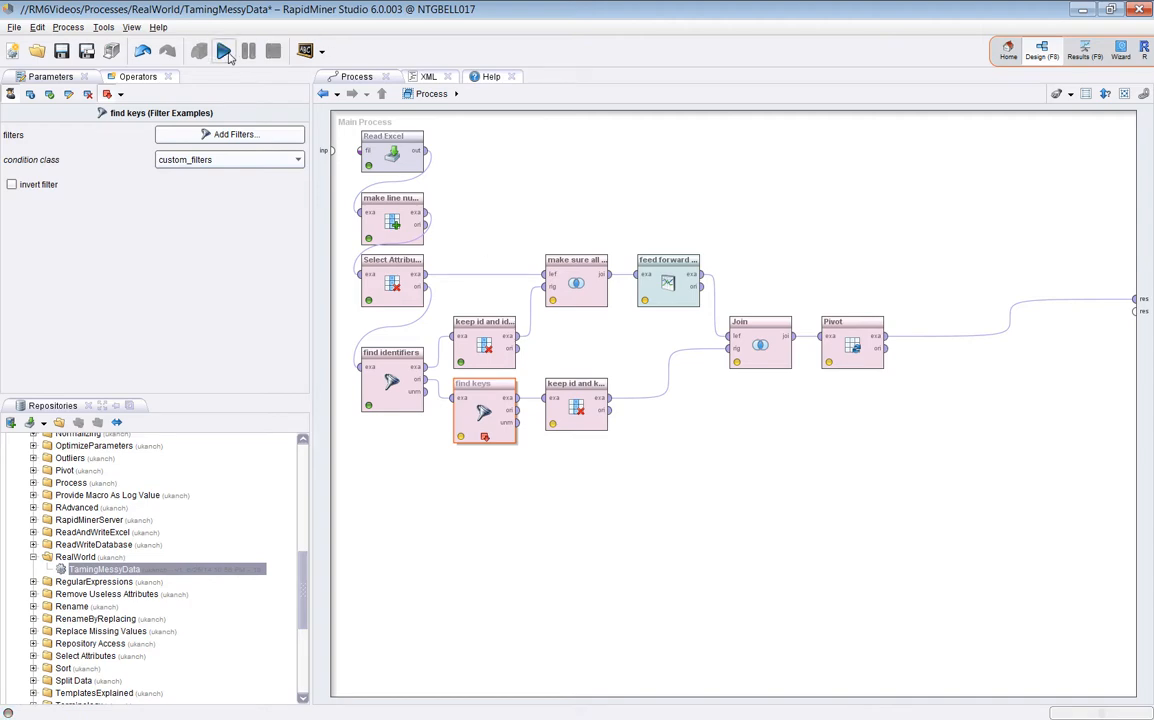
Run the process to find keys and examine the id, NameOfInterest and ValueOfInterest columns, widening the latter two
left_click(223, 50)
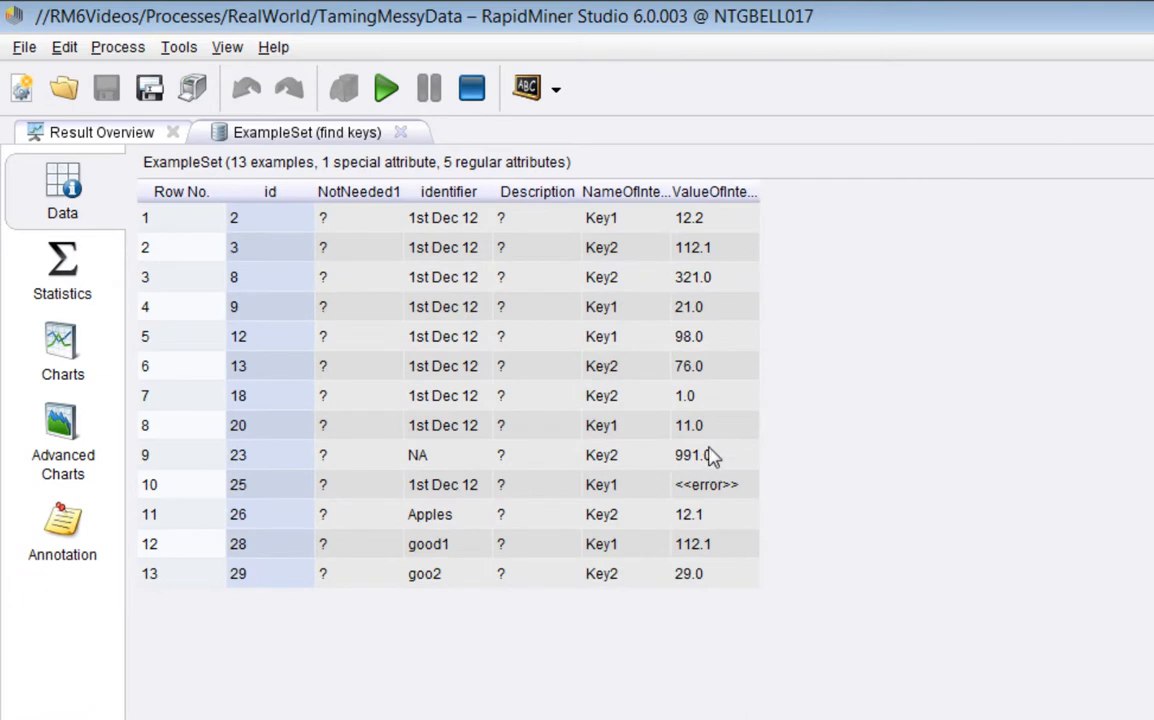
left_click(632, 225)
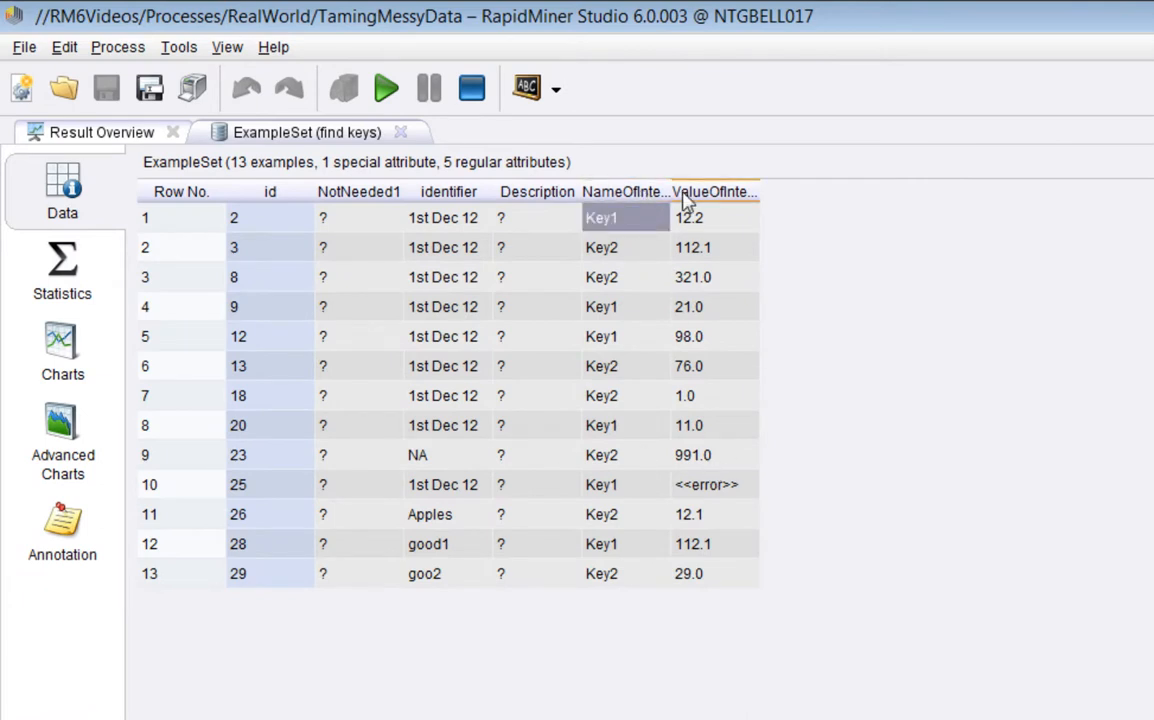
left_click_drag(670, 191, 849, 191)
left_click(713, 243)
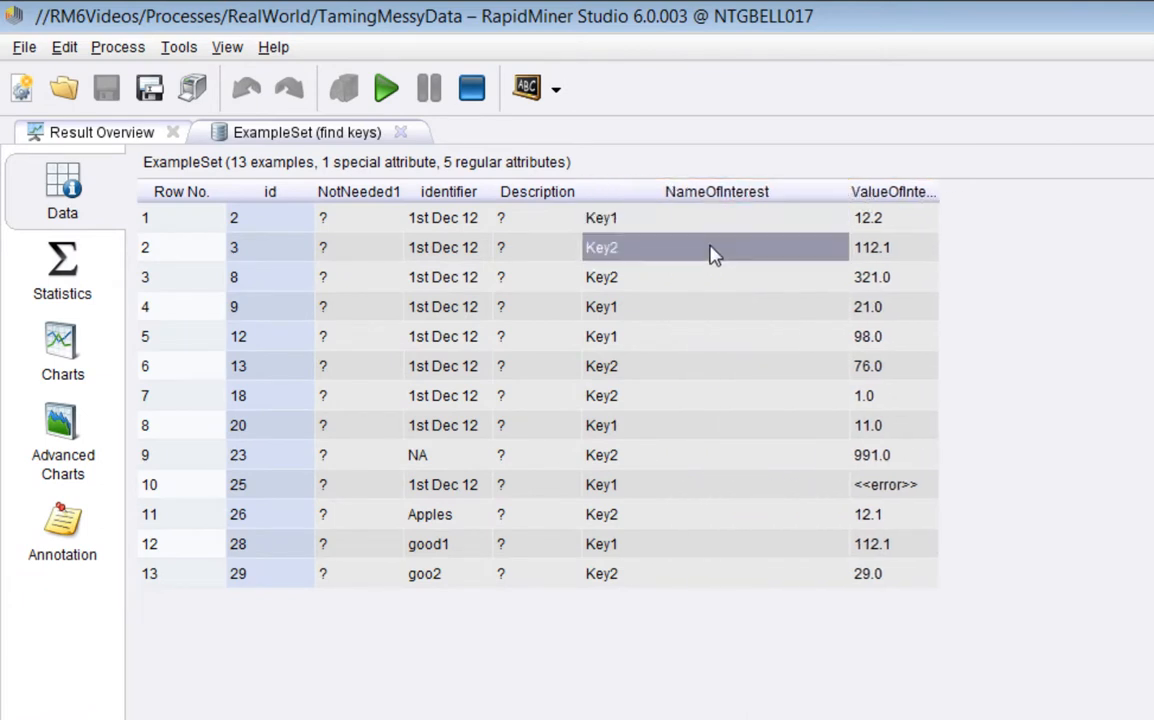
left_click(692, 279)
left_click(686, 311)
left_click(648, 362)
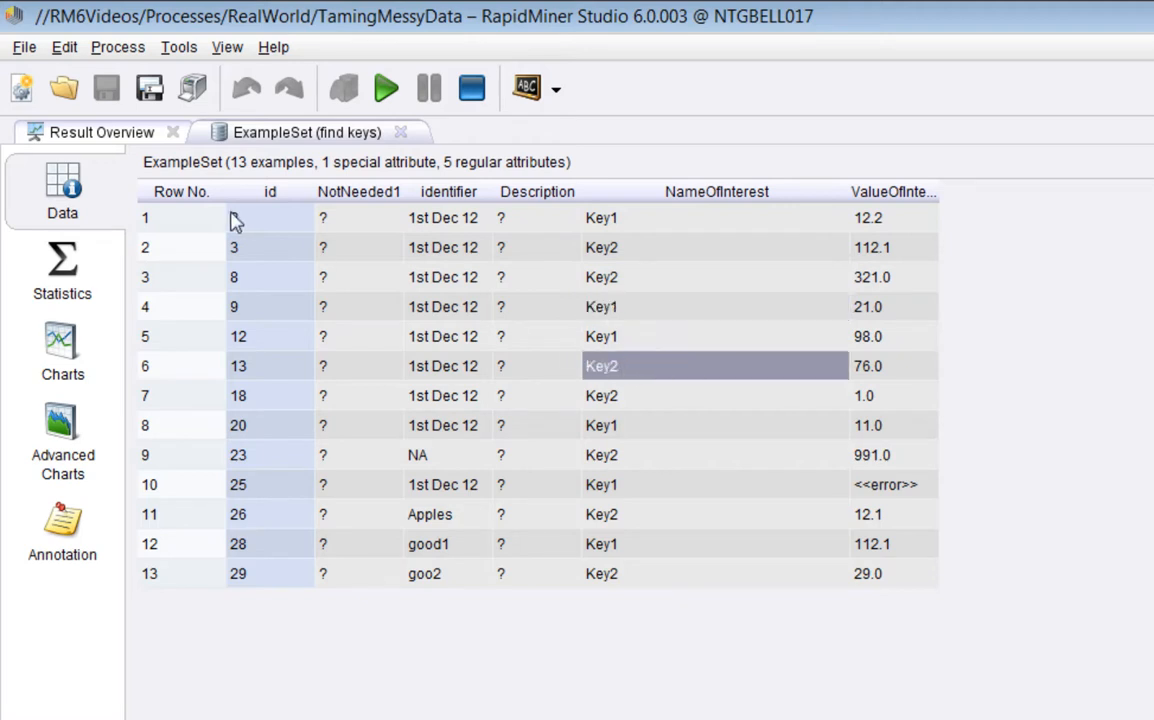
left_click_drag(232, 221, 273, 585)
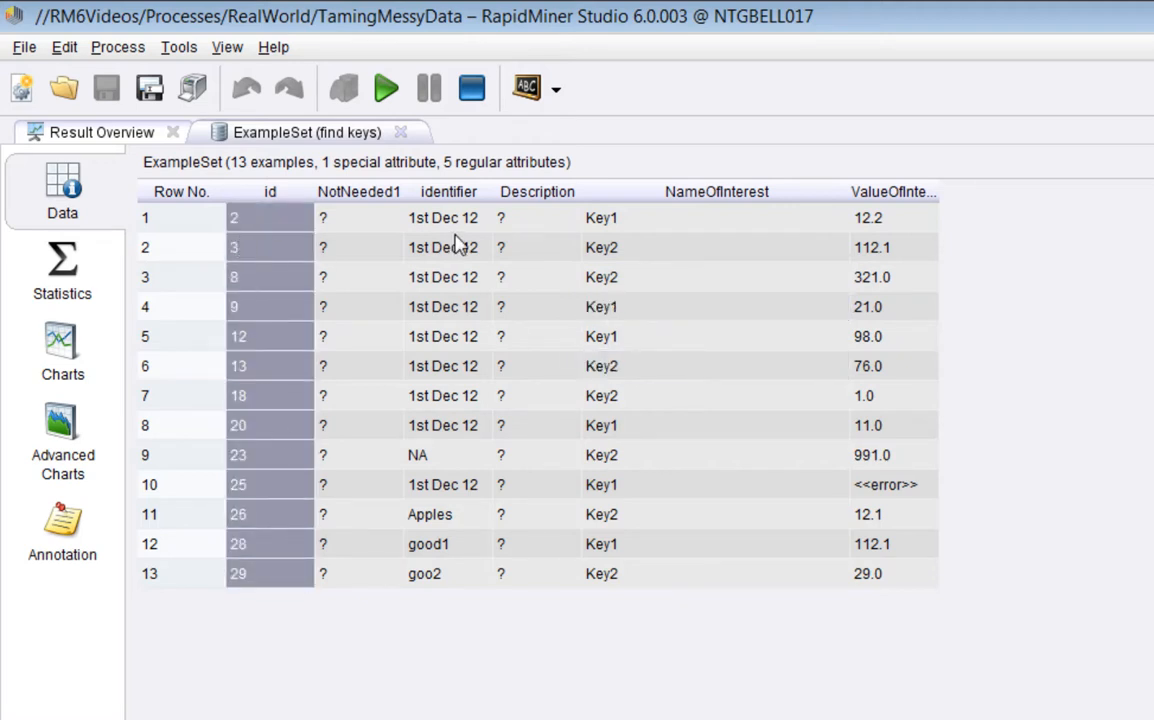
left_click_drag(886, 217, 868, 575)
left_click_drag(940, 194, 1001, 195)
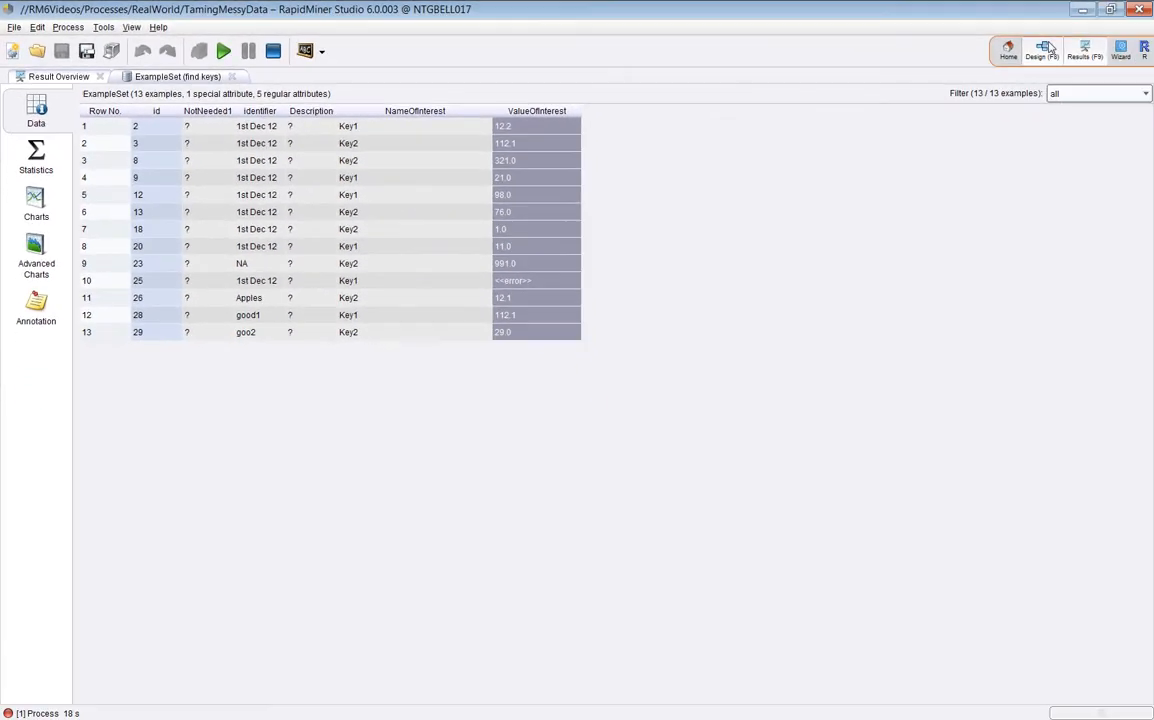
Go back to the process design and remove the breakpoint from find keys
left_click(1046, 50)
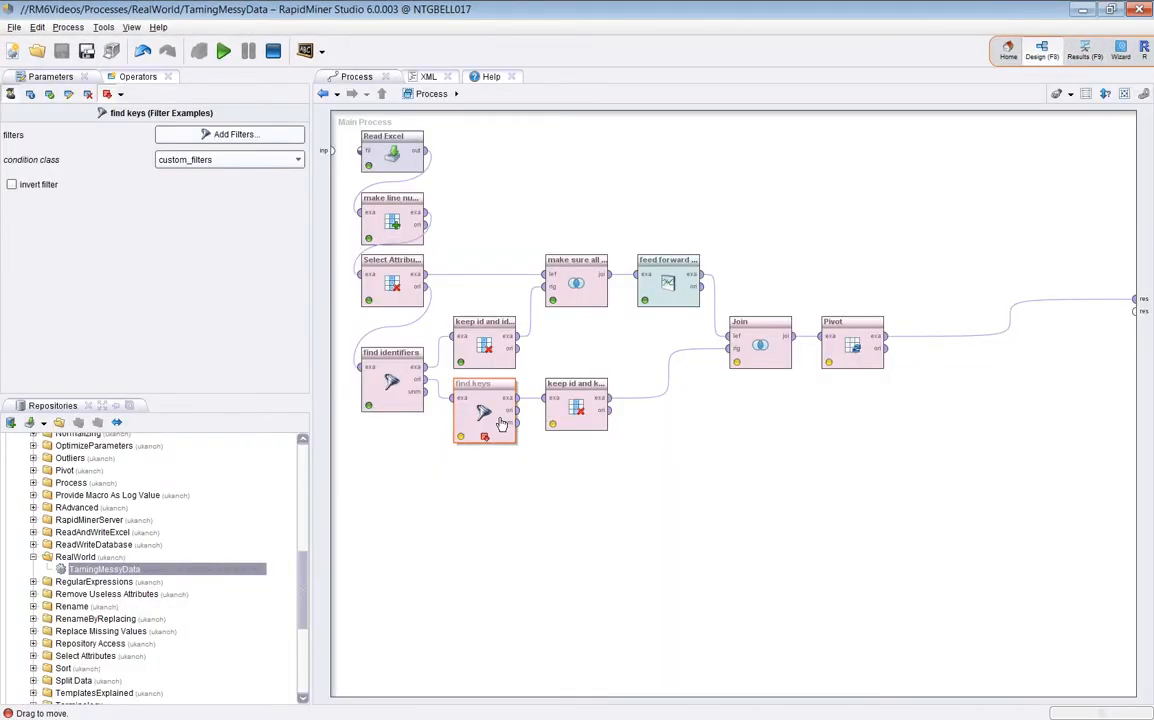
right_click(499, 425)
left_click(530, 511)
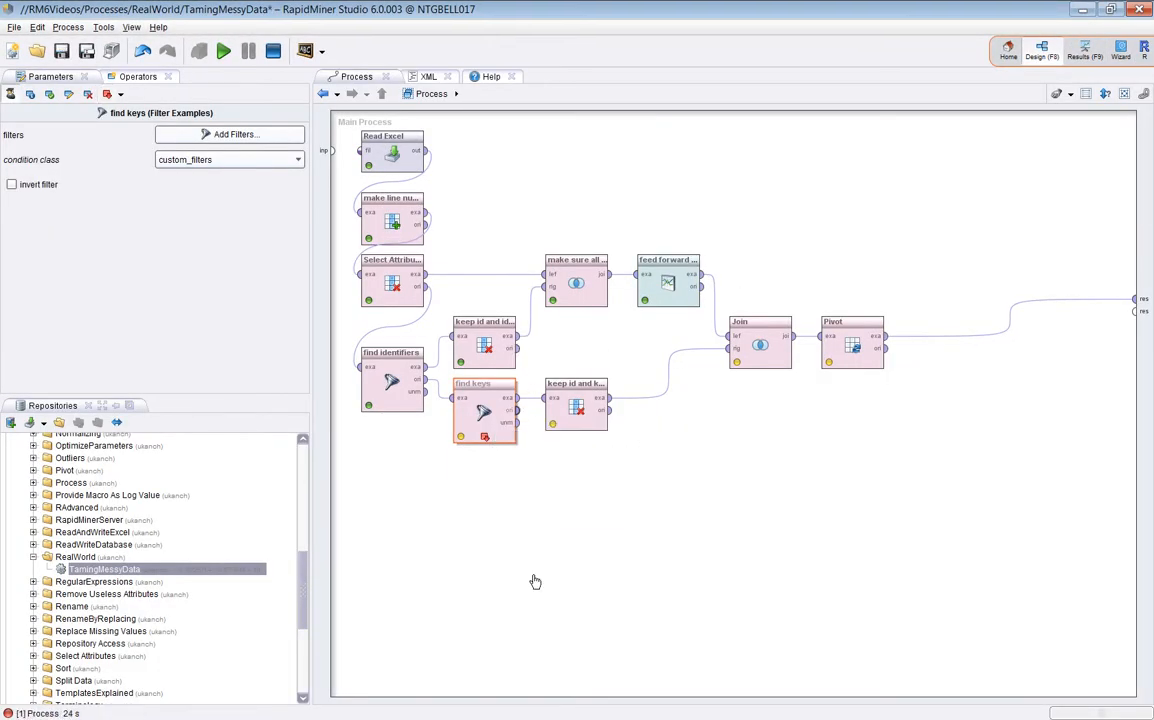
Review the feed forward the identifier operator's attribute name and replacement choices, selecting previous value as the replacement
left_click(690, 284)
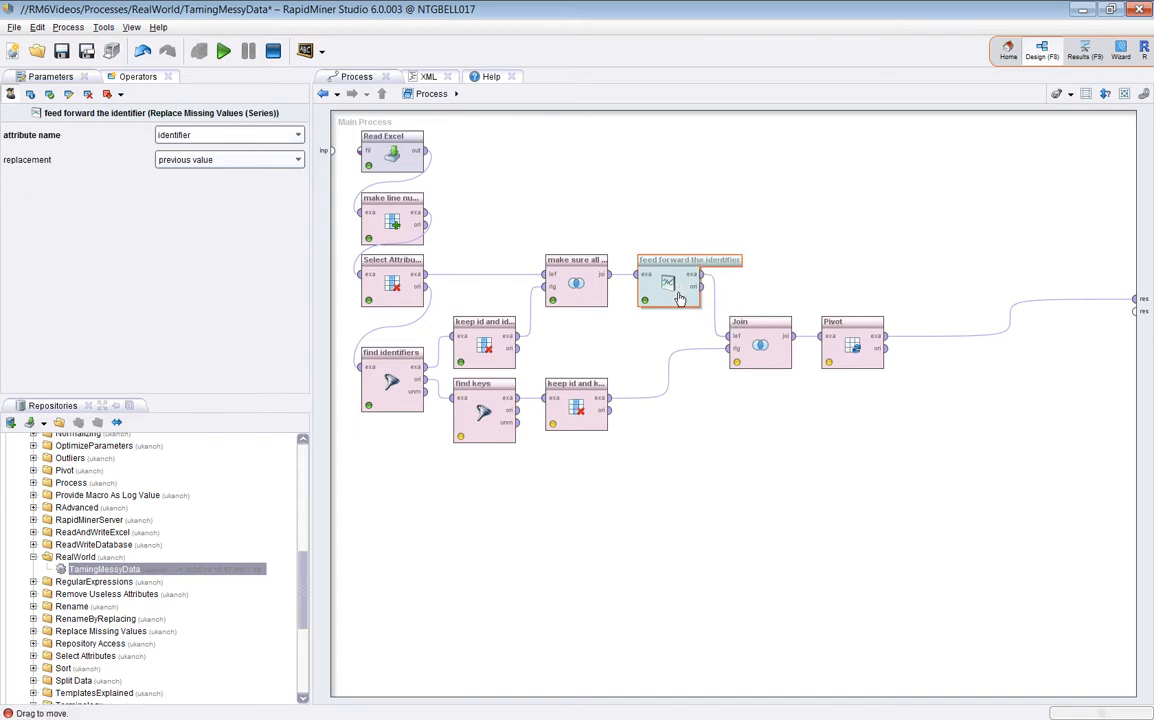
left_click(299, 140)
left_click(299, 141)
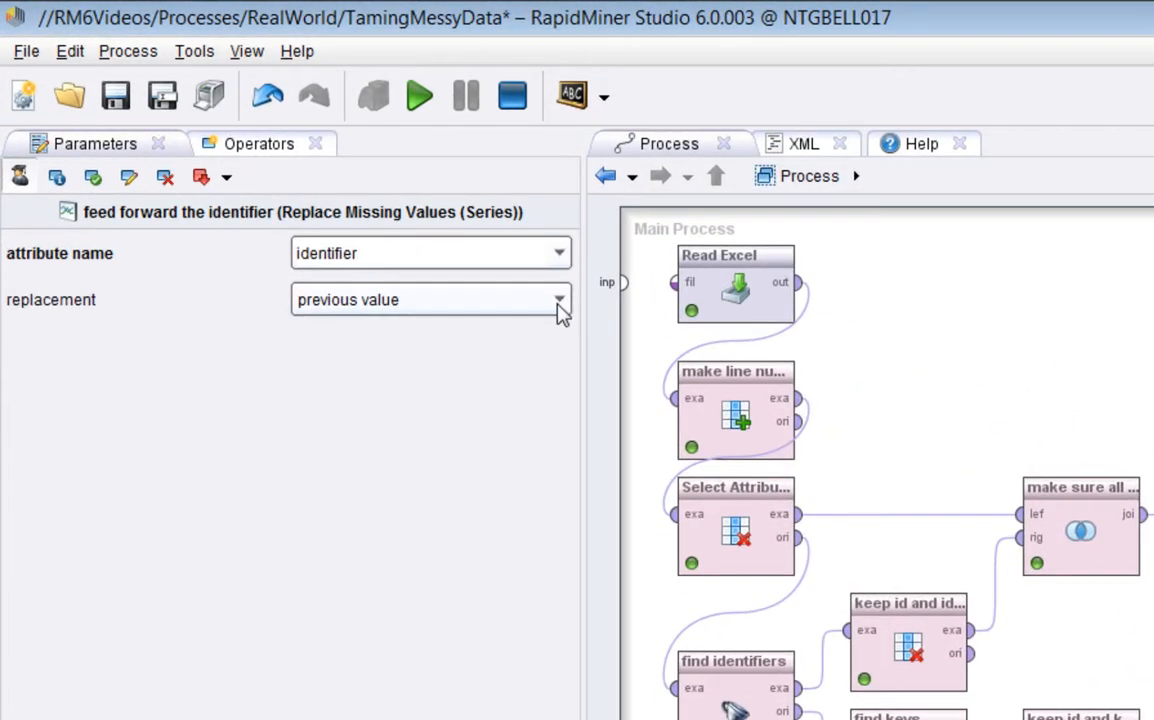
left_click(299, 166)
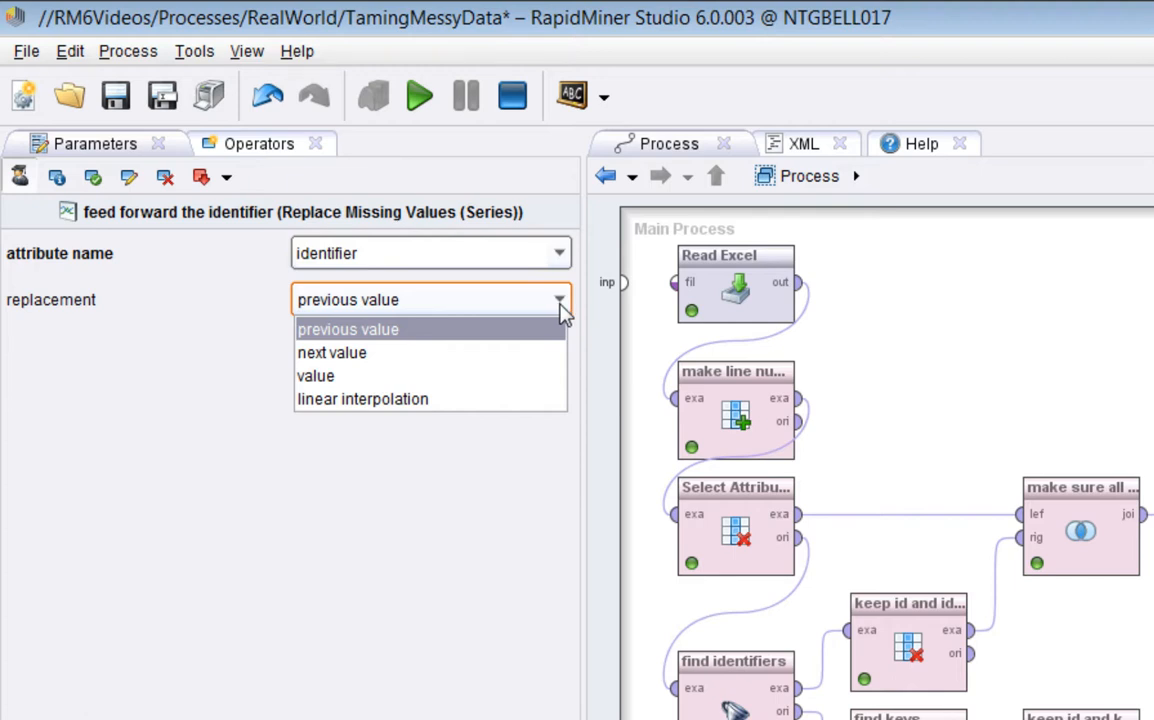
left_click(415, 332)
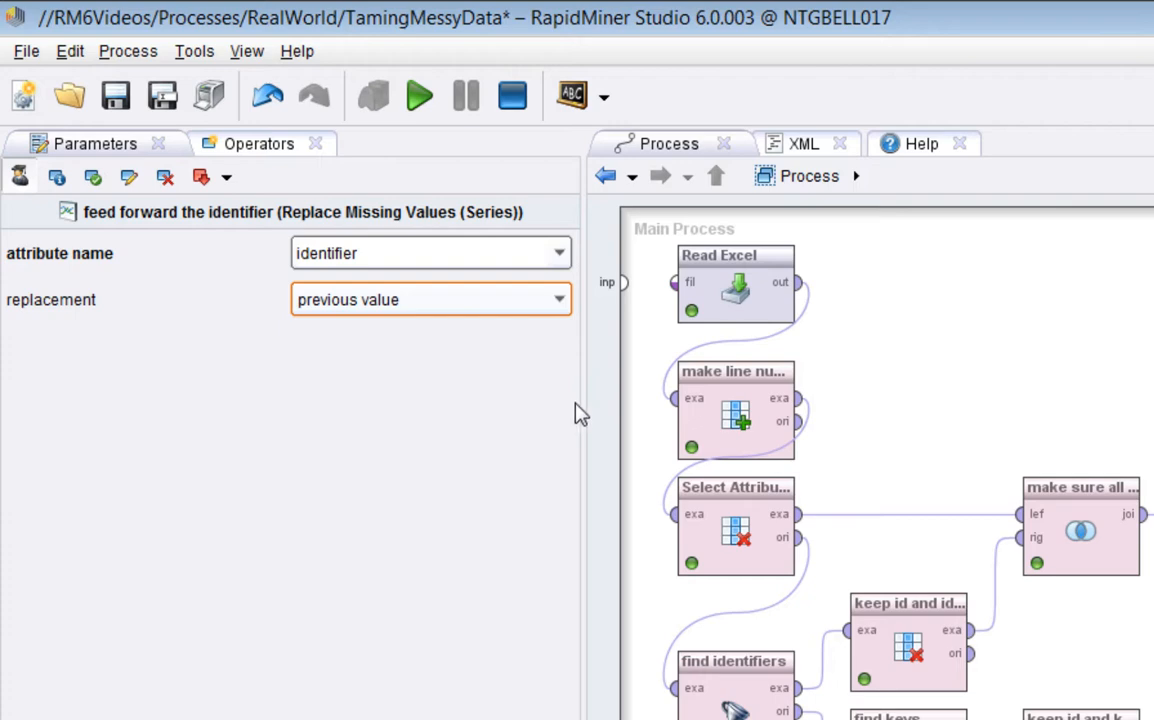
Add breakpoints both before and after the feed forward the identifier operator
left_click(1055, 450)
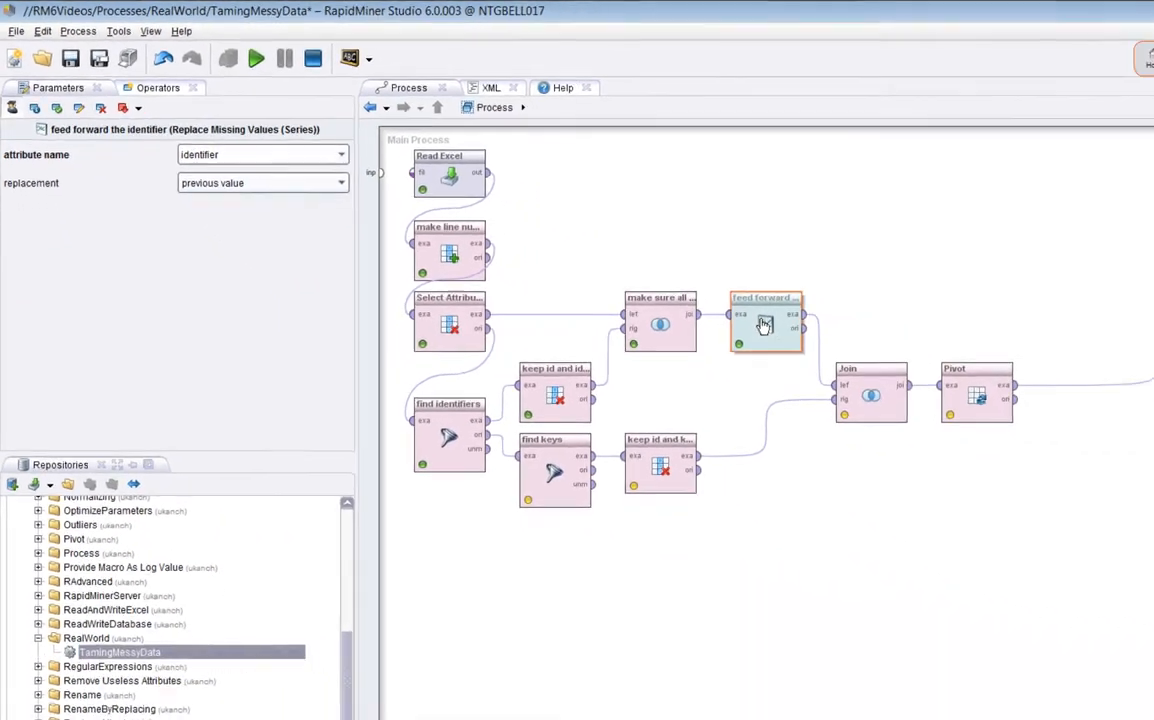
right_click(661, 280)
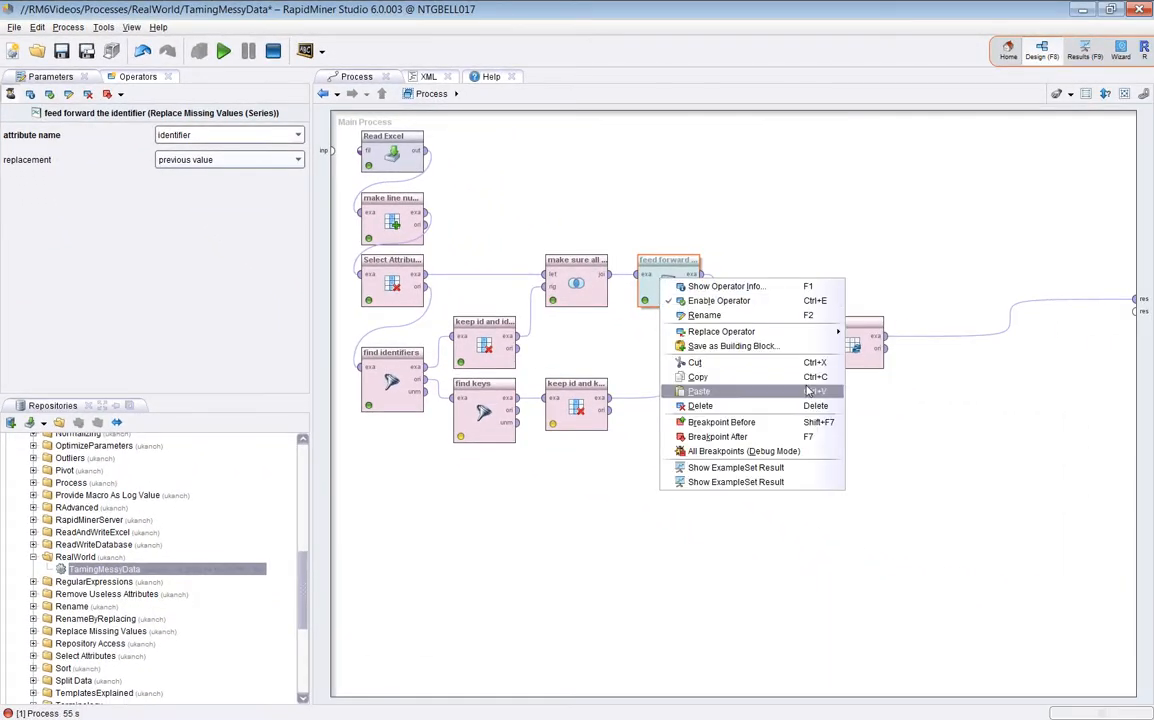
left_click(806, 438)
right_click(660, 270)
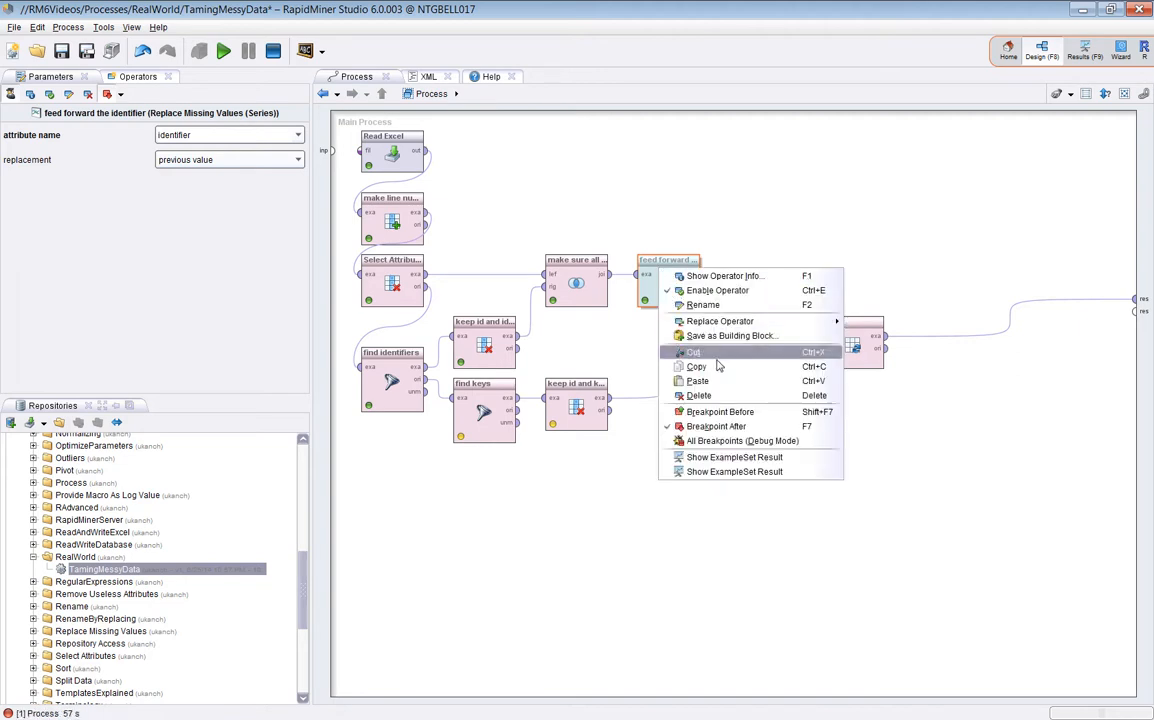
left_click(720, 412)
Run the process to the feed forward the identifier operator and examine the missing identifiers in rows 2 to 6 of its input
key("F11")
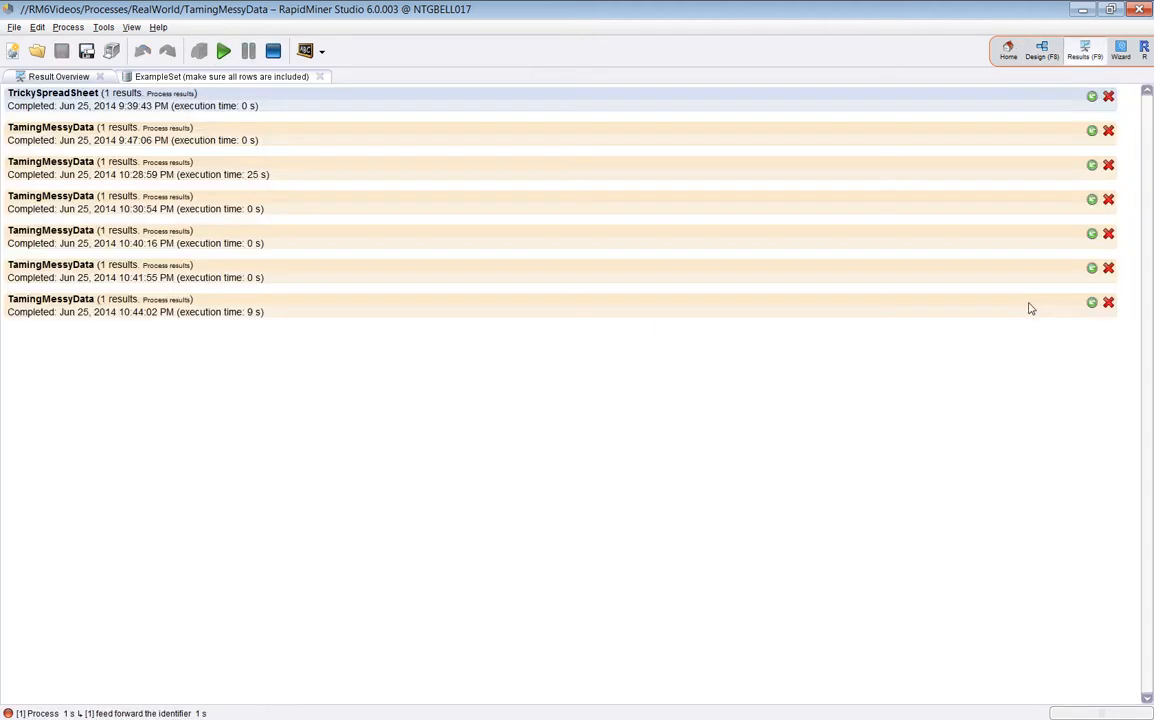
left_click(245, 78)
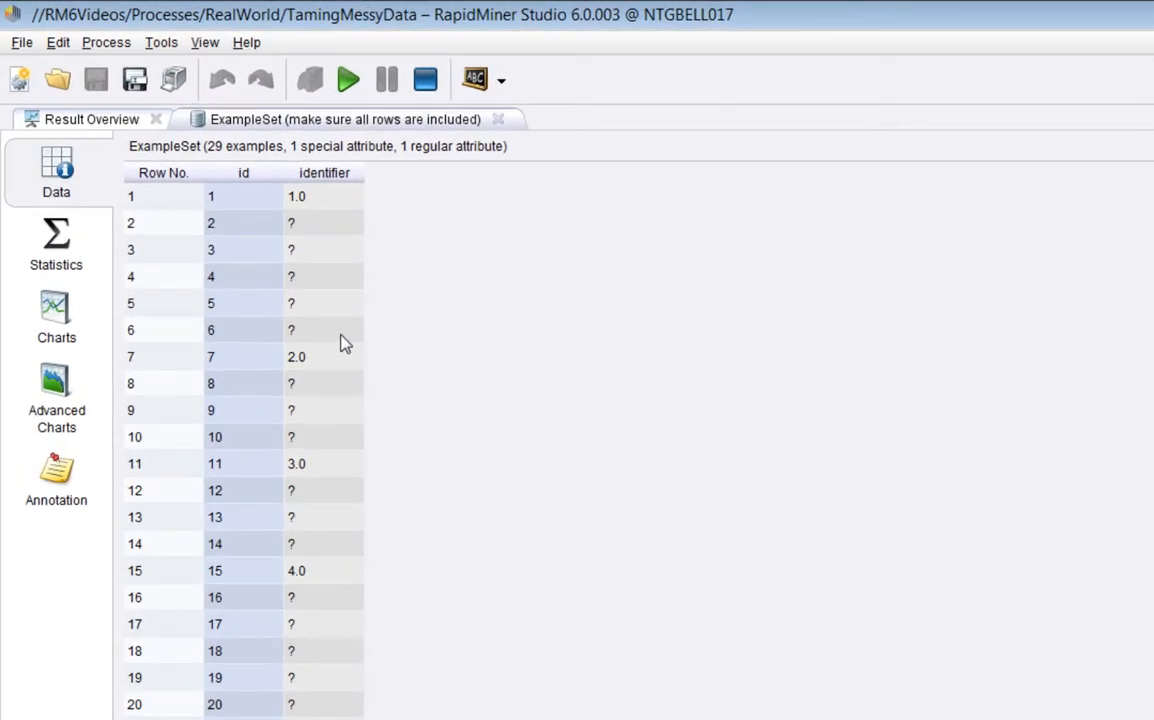
left_click(218, 228)
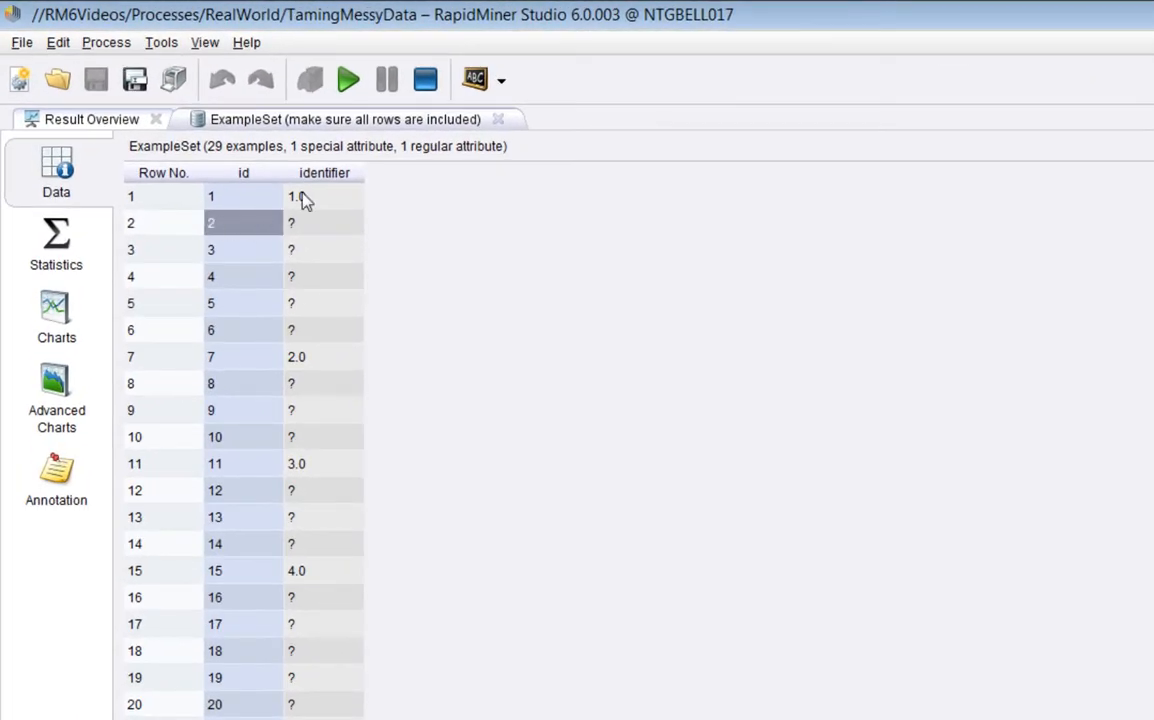
left_click(300, 198)
left_click(226, 199)
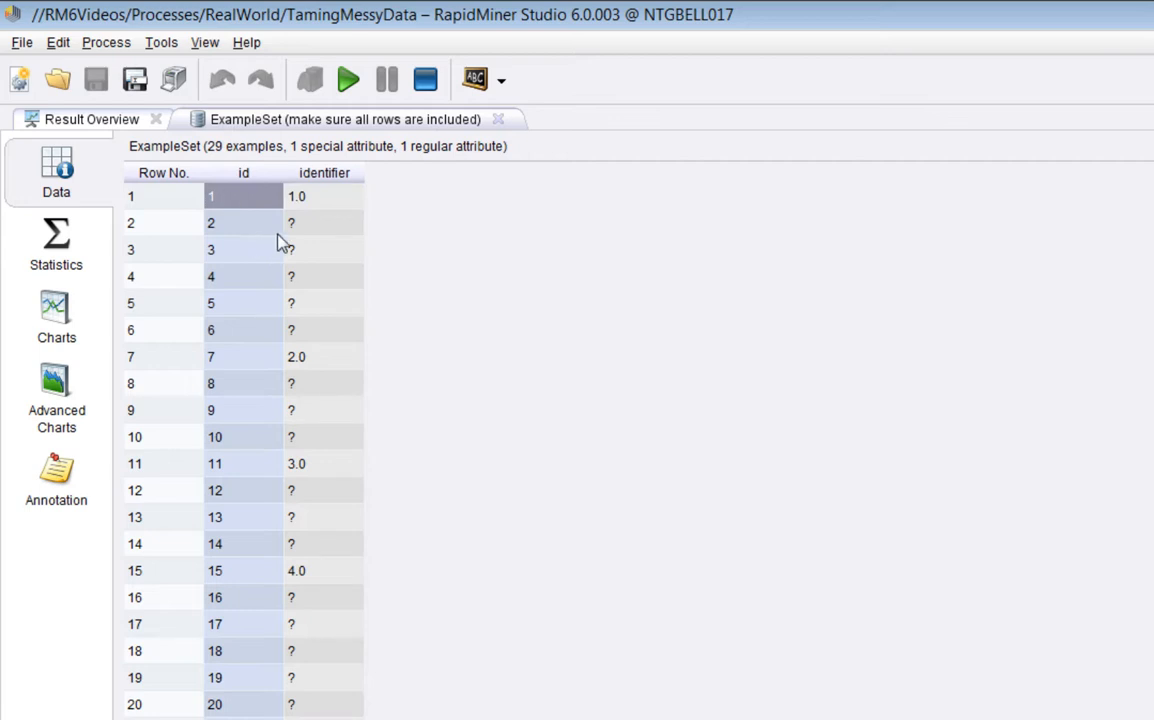
left_click_drag(315, 224, 352, 332)
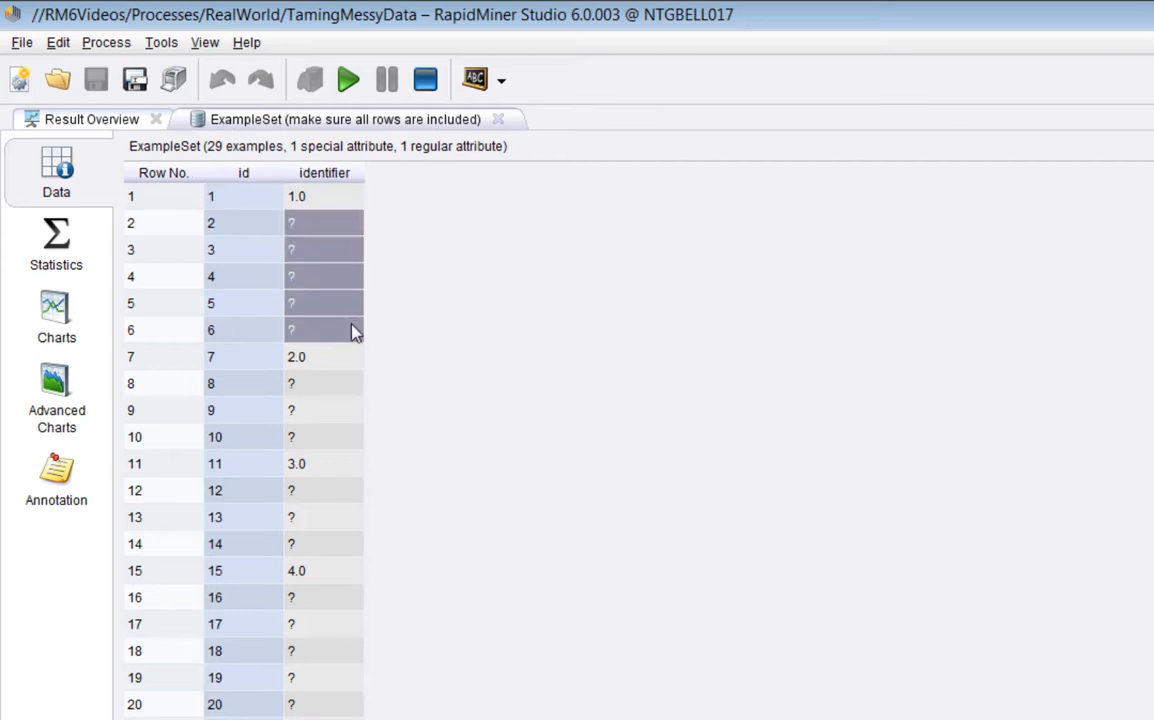
left_click(326, 199)
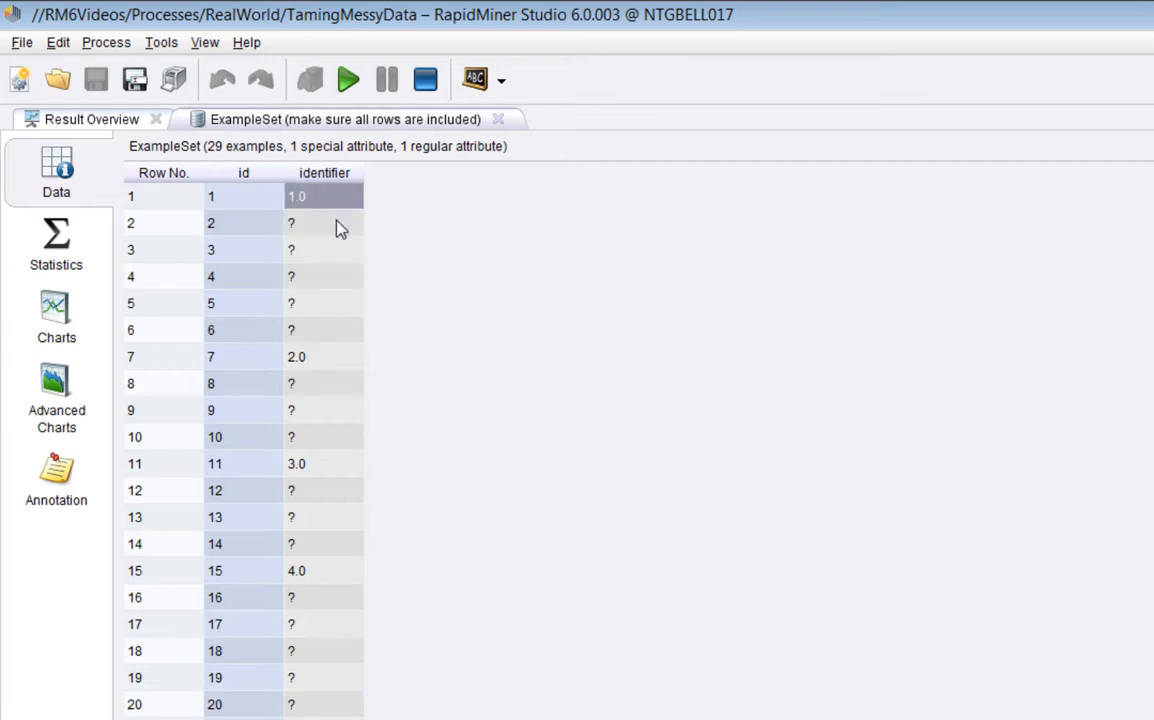
left_click_drag(337, 226, 316, 337)
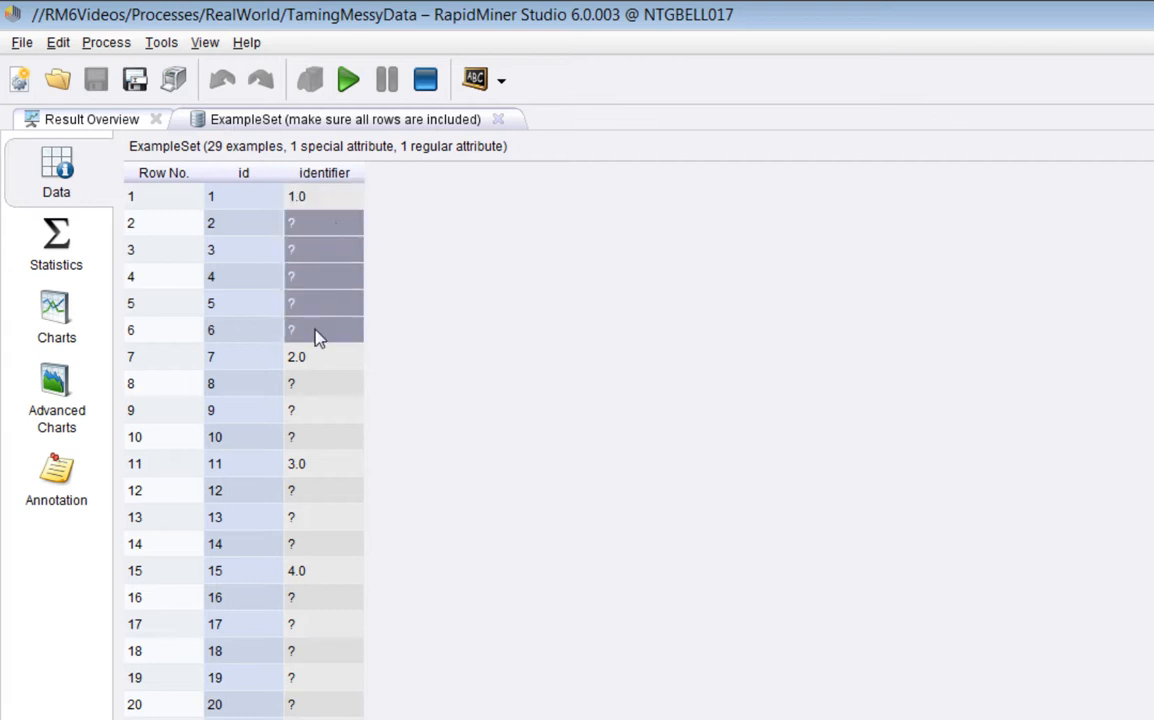
Resume the process and examine the filled-in identifiers in rows 1 to 6 of the feed forward the identifier output
left_click(347, 79)
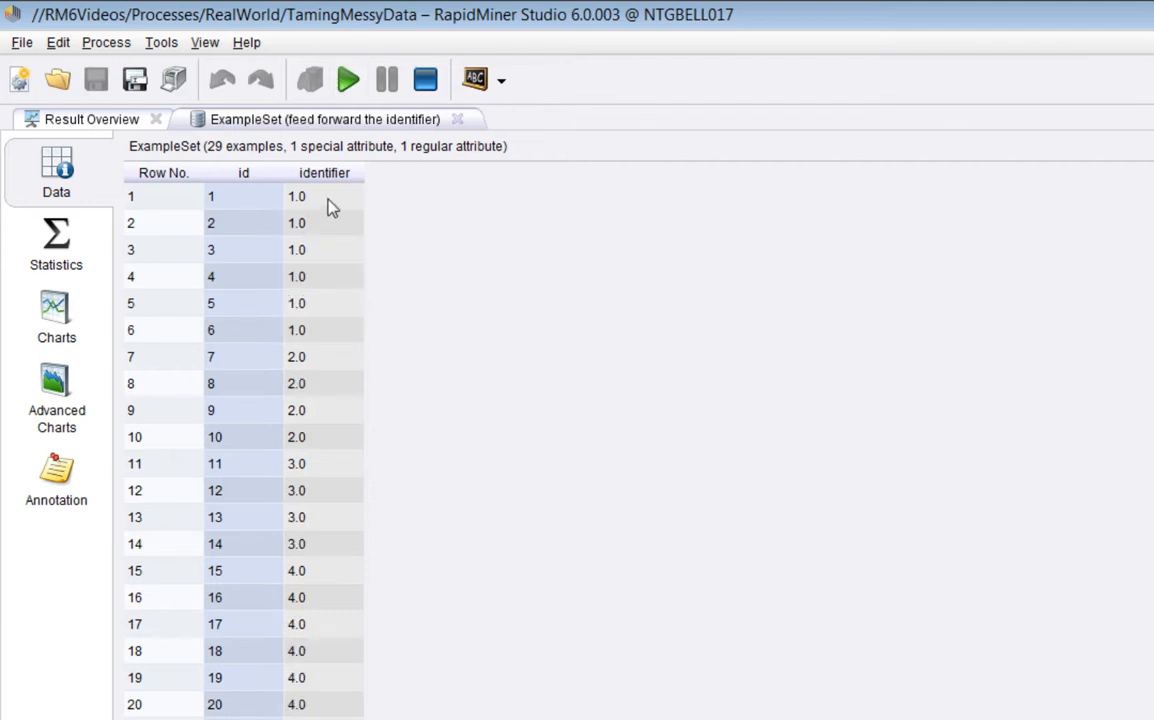
left_click_drag(320, 199, 253, 330)
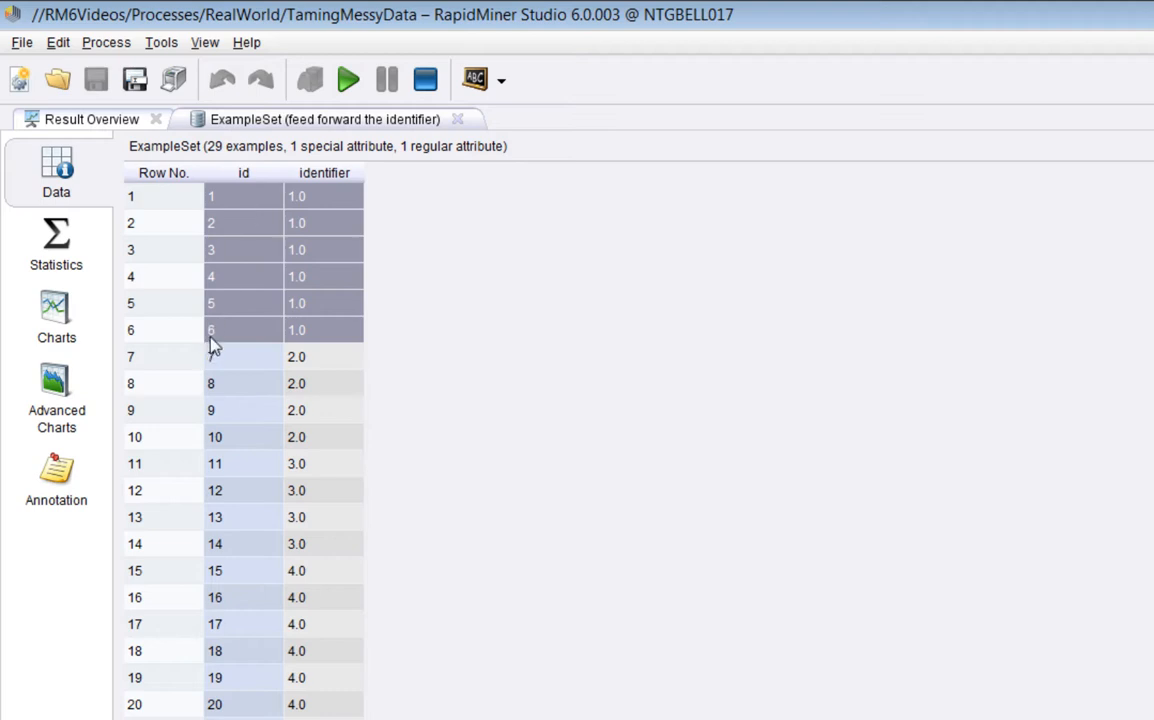
left_click(322, 200)
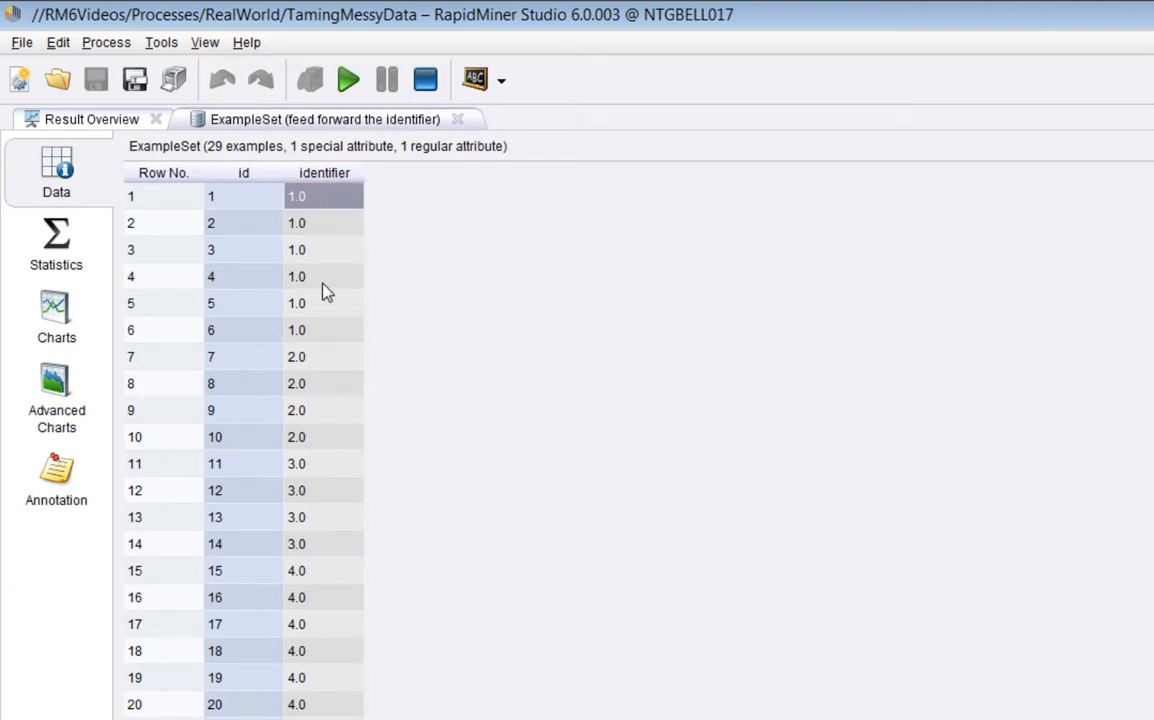
left_click(313, 331, "shift")
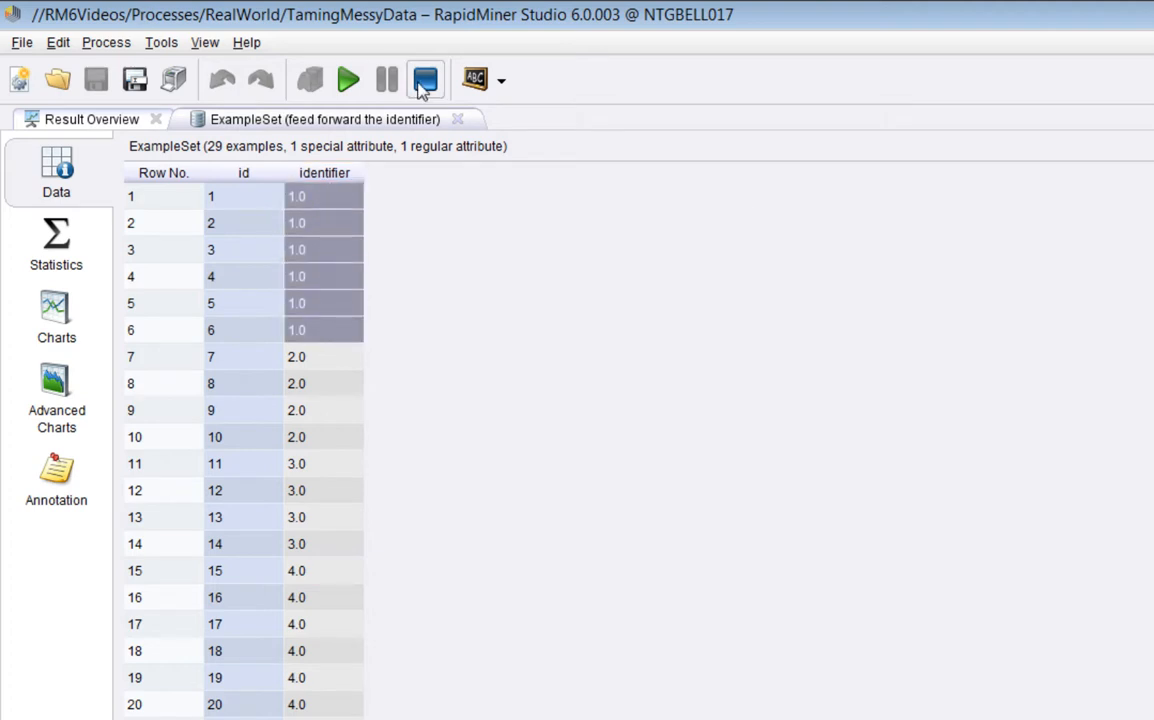
Return to the process design and set breakpoints both before and after the Join operator
key("F8")
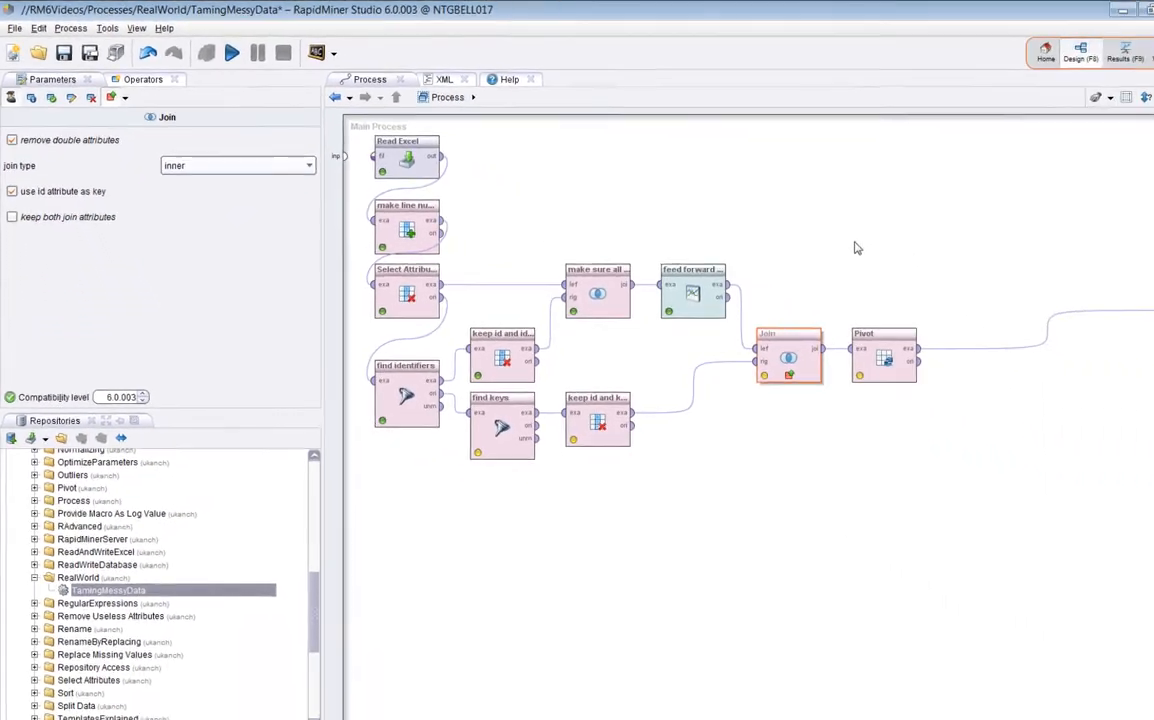
right_click(760, 337)
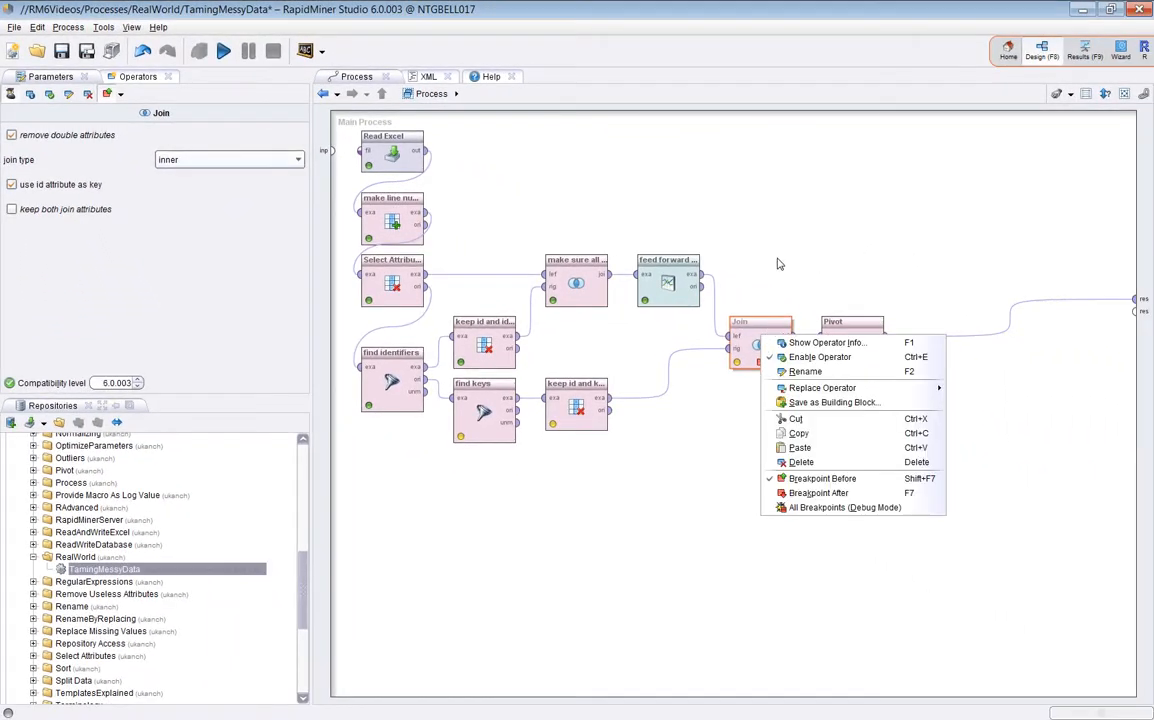
left_click(818, 493)
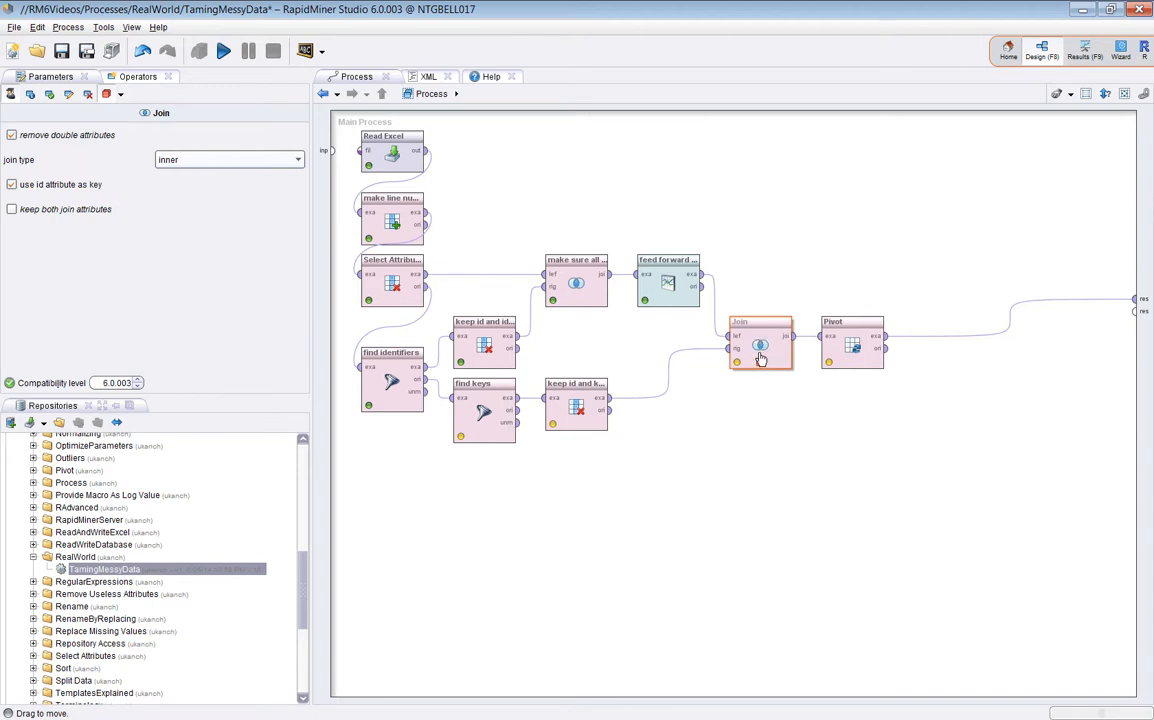
Run the process to the Join operator and compare its two inputs, feed forward the identifier and keep id and keys
key("F11")
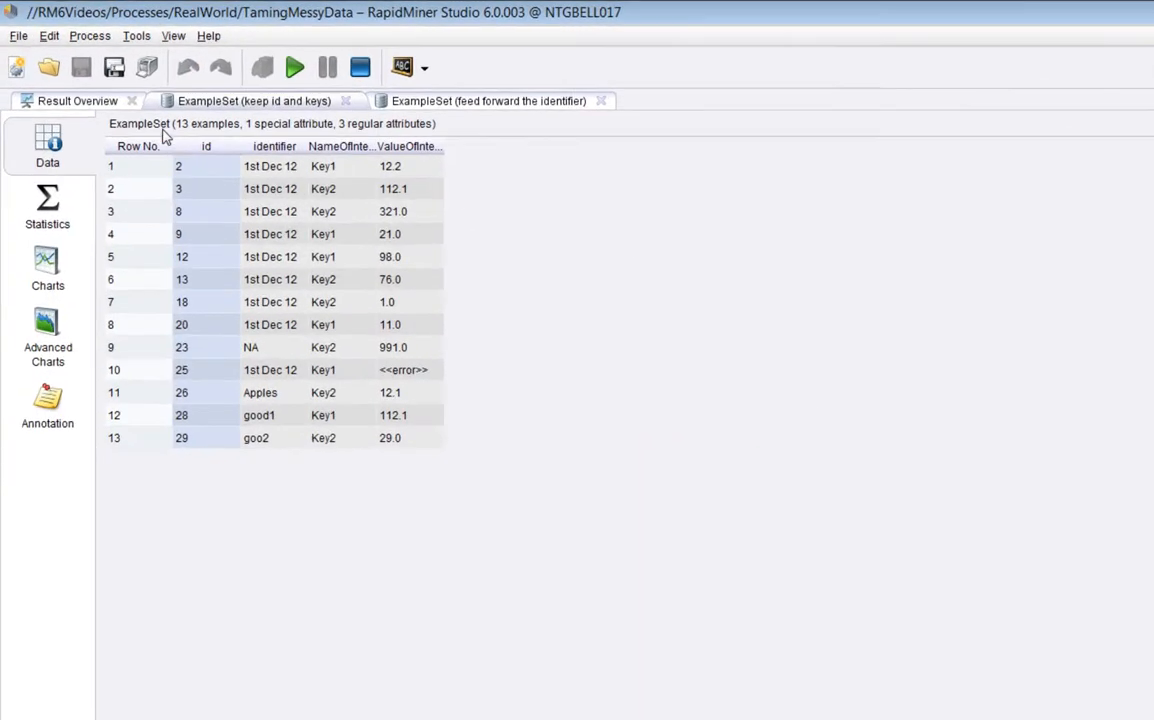
left_click(343, 76)
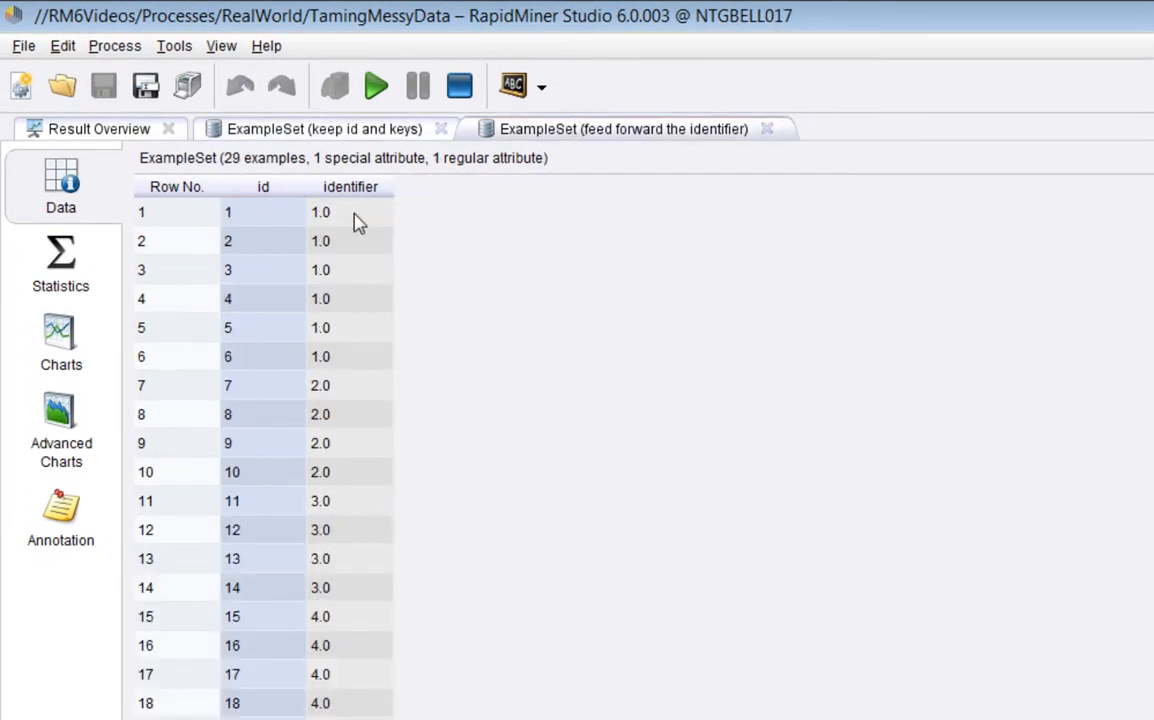
left_click_drag(343, 214, 361, 376)
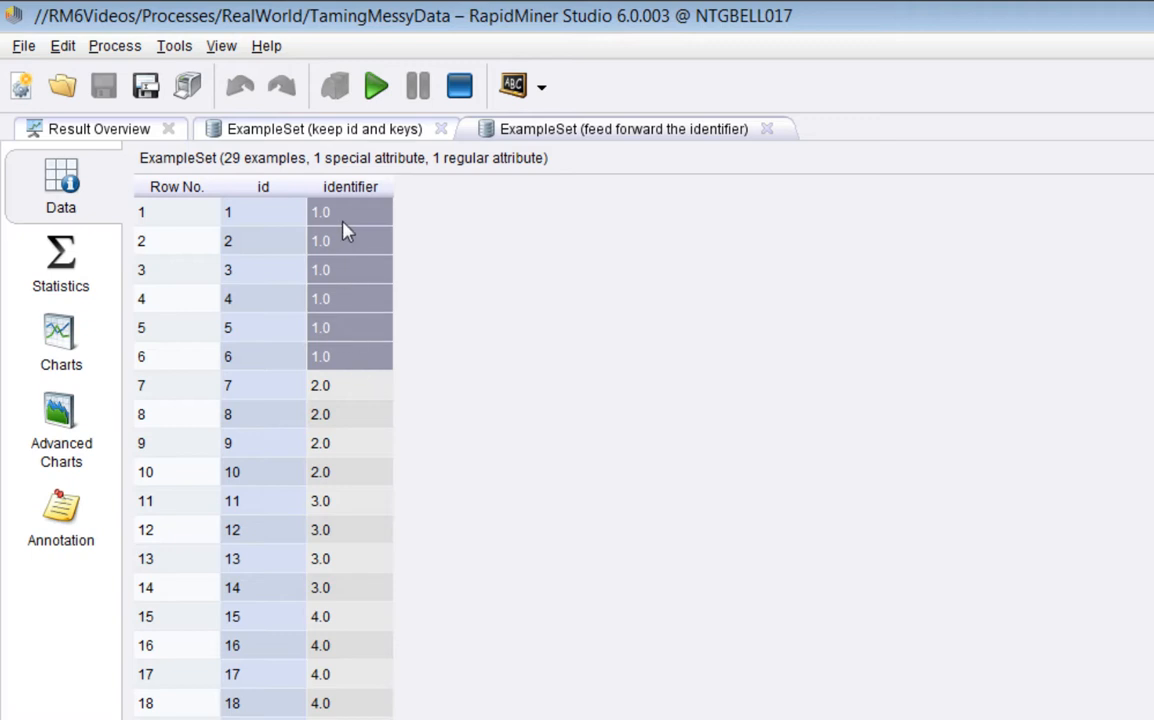
left_click(300, 126)
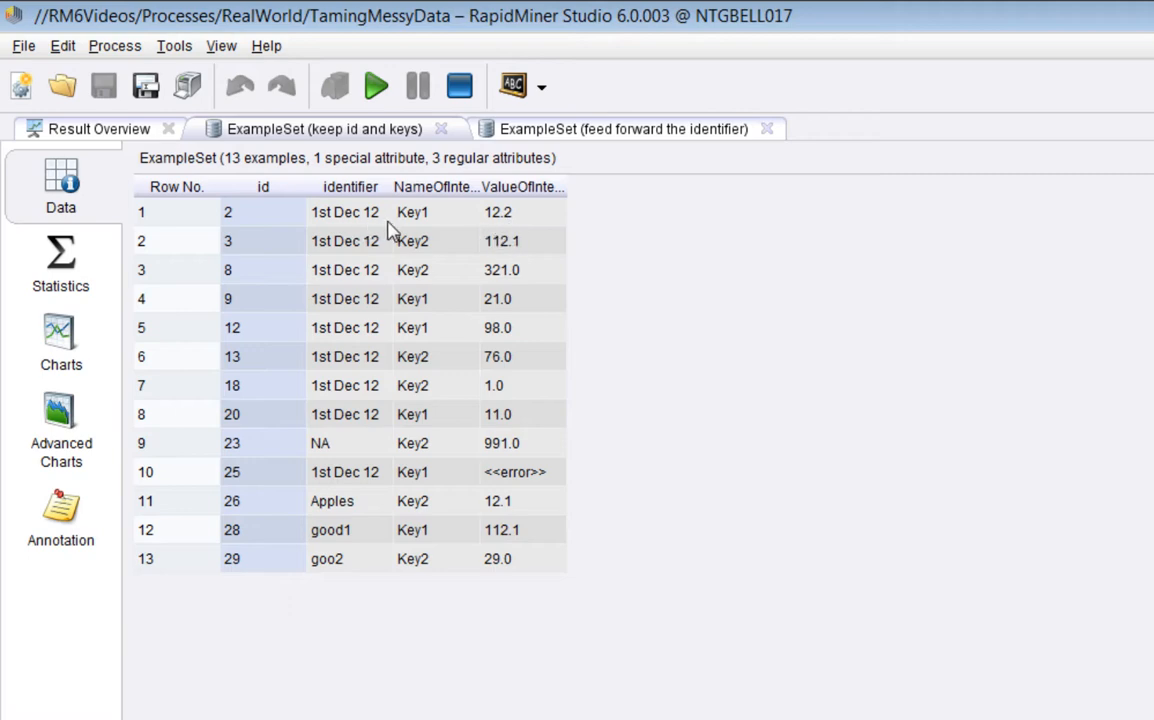
left_click_drag(391, 186, 447, 186)
Resume the process and examine the identifiers, keys, values and ids in the first two rows of the Join output
left_click(375, 92)
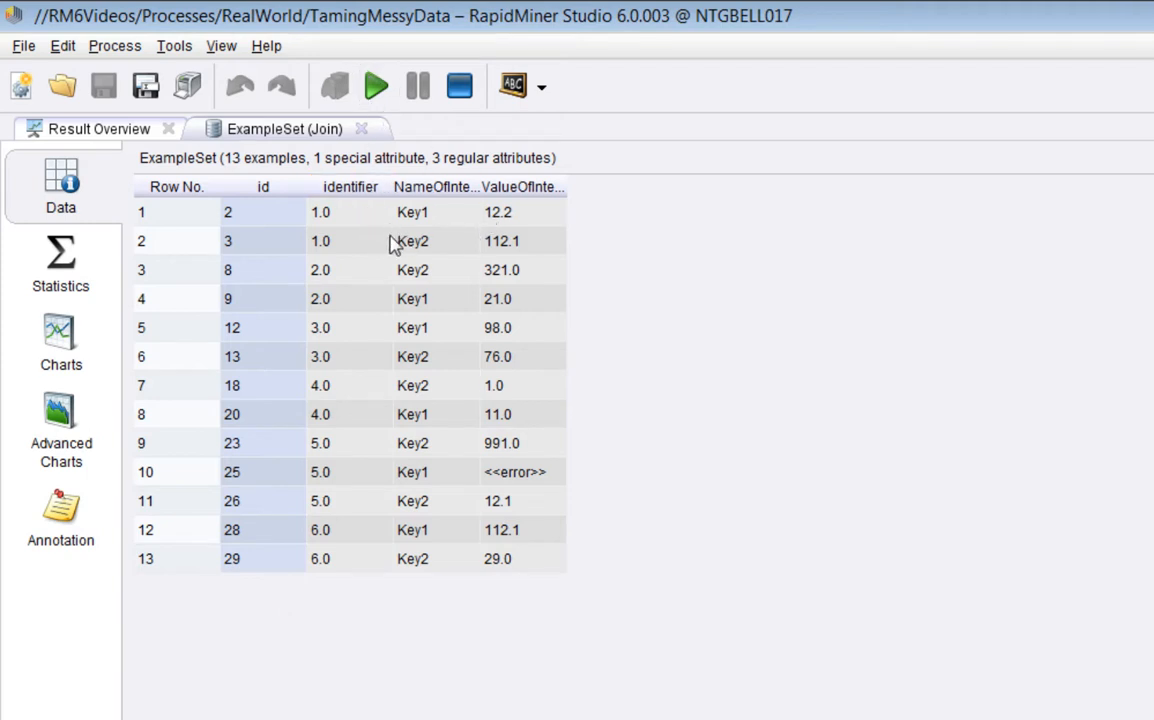
left_click_drag(330, 222, 335, 234)
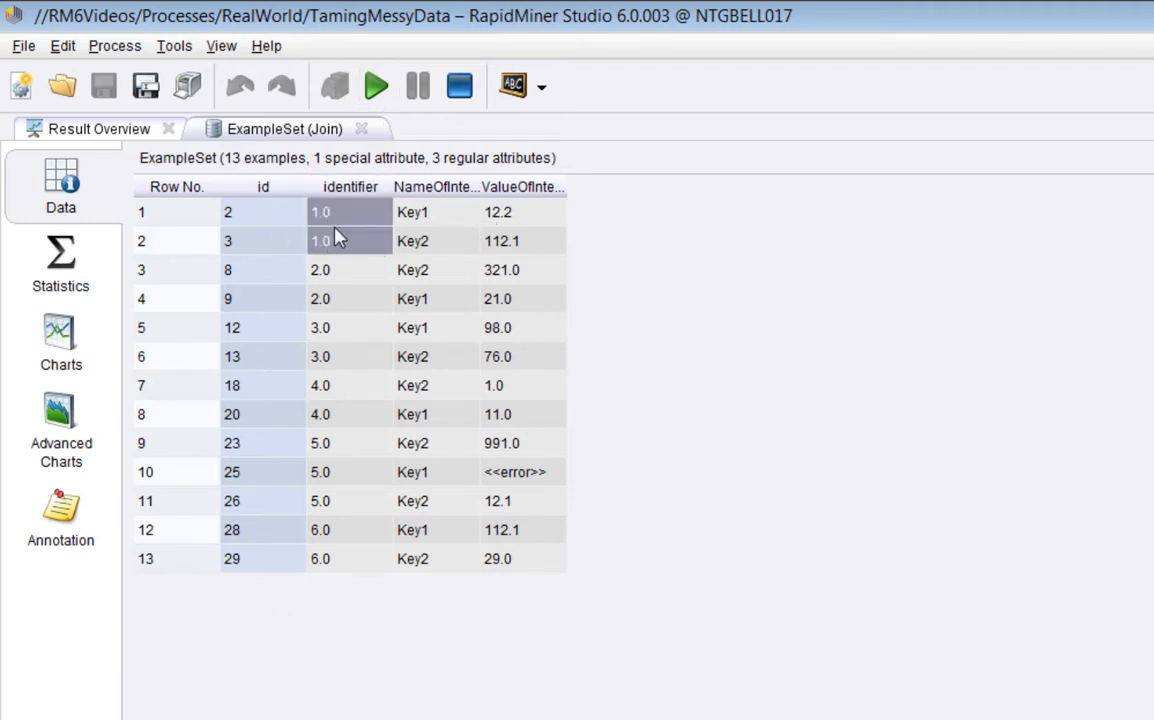
left_click(447, 218)
left_click_drag(447, 218, 523, 249)
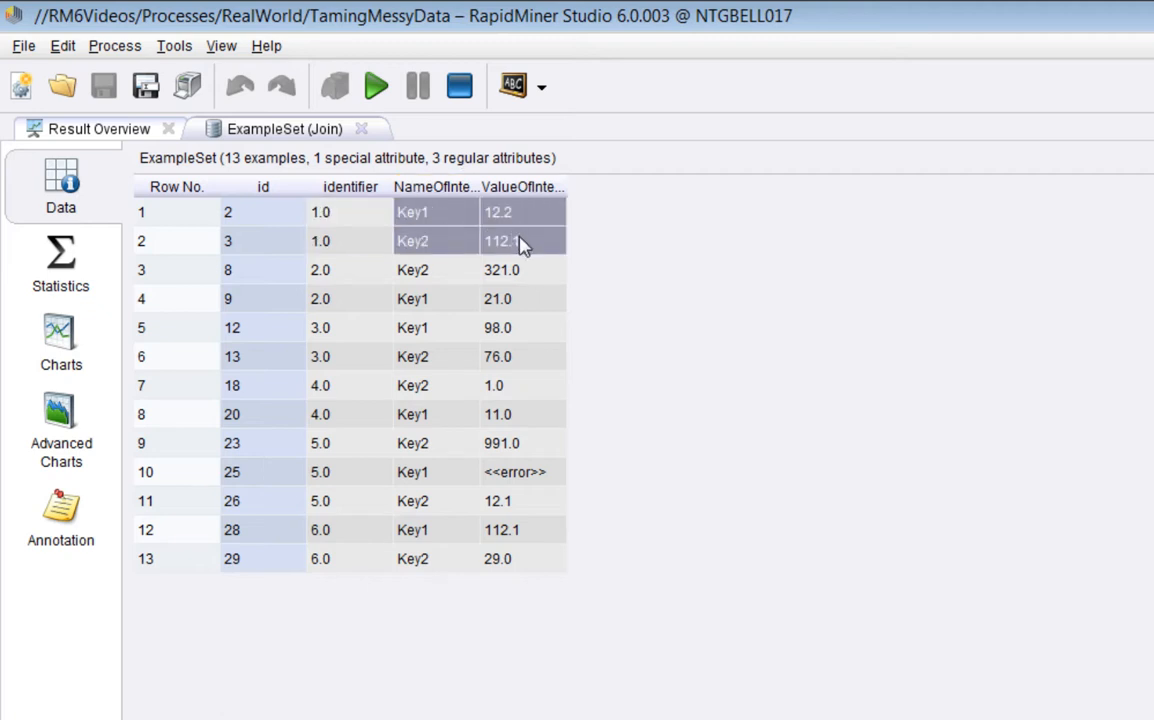
left_click(268, 224)
left_click(268, 240)
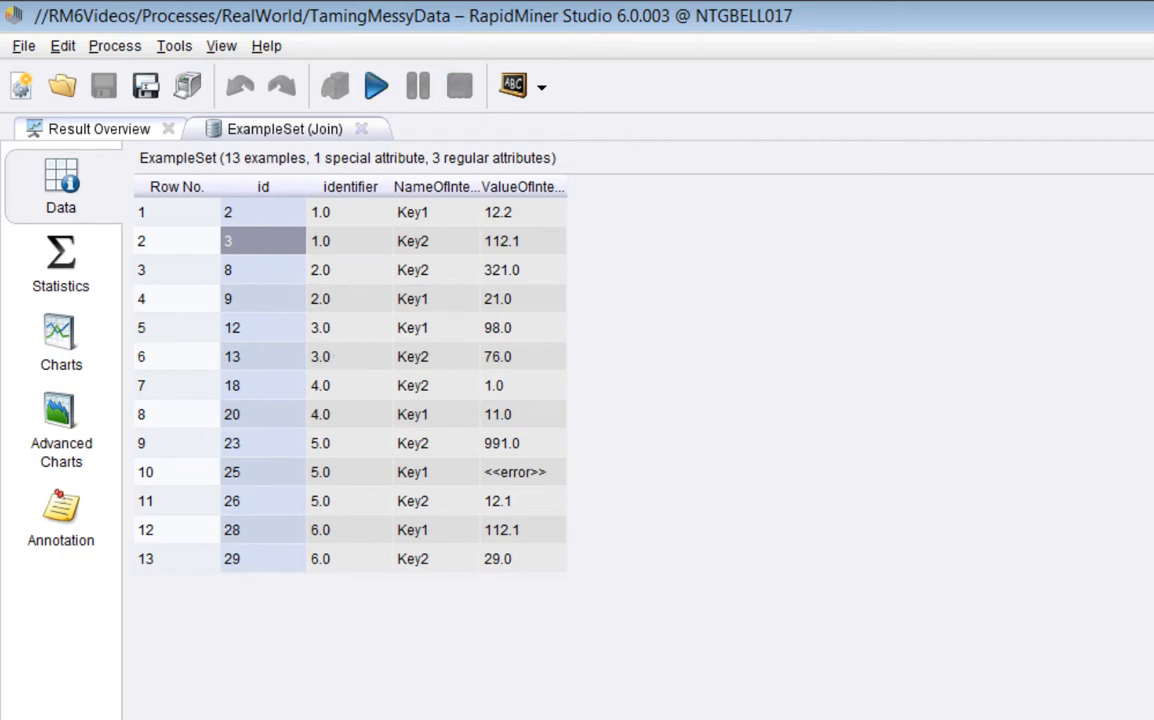
Go back to the process design, remove the remaining breakpoint from Join and add one before the Pivot operator
key("F8")
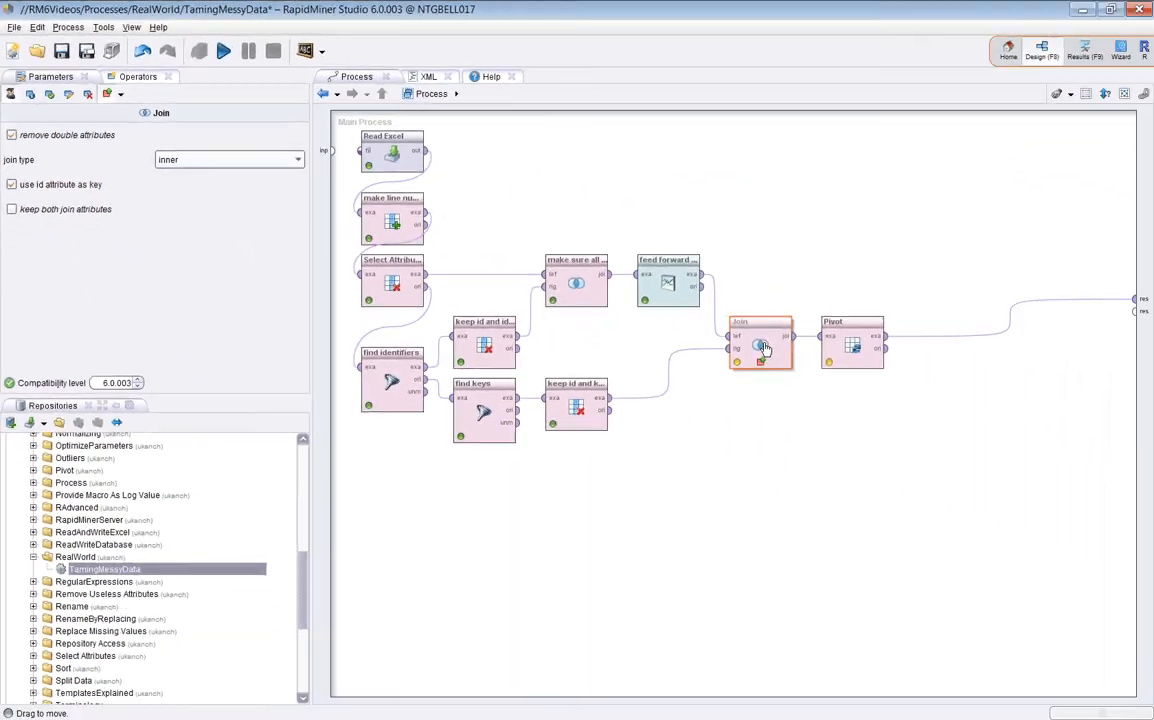
right_click(762, 343)
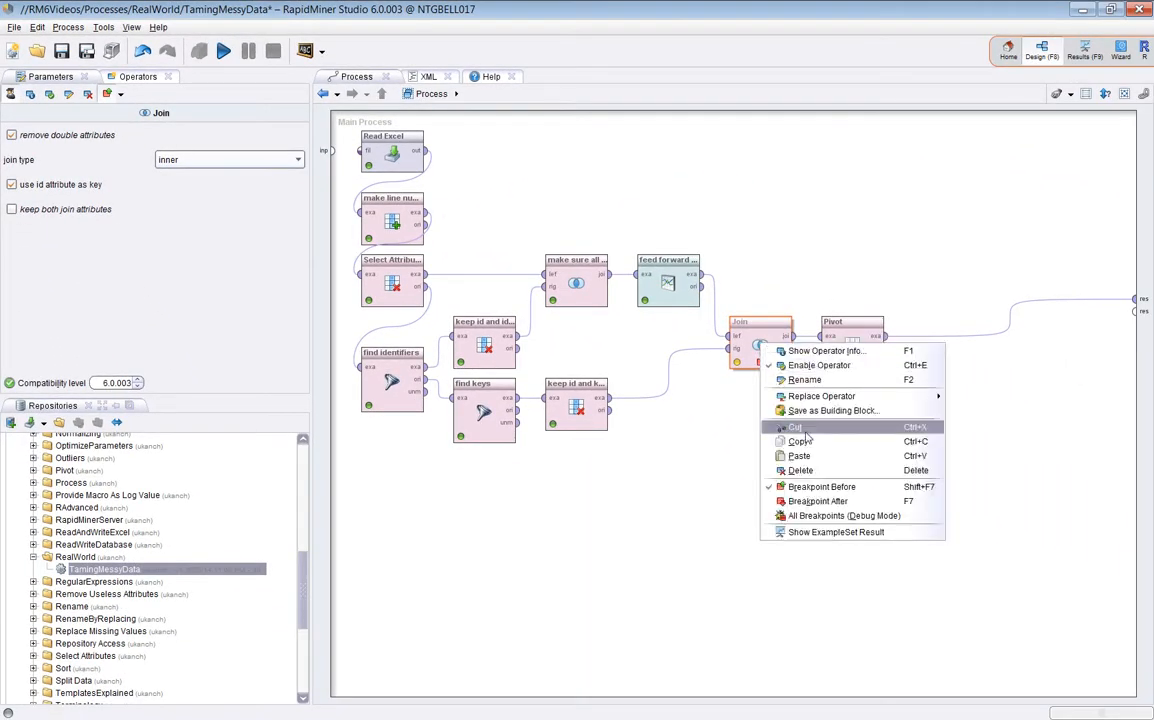
left_click(822, 488)
right_click(855, 330)
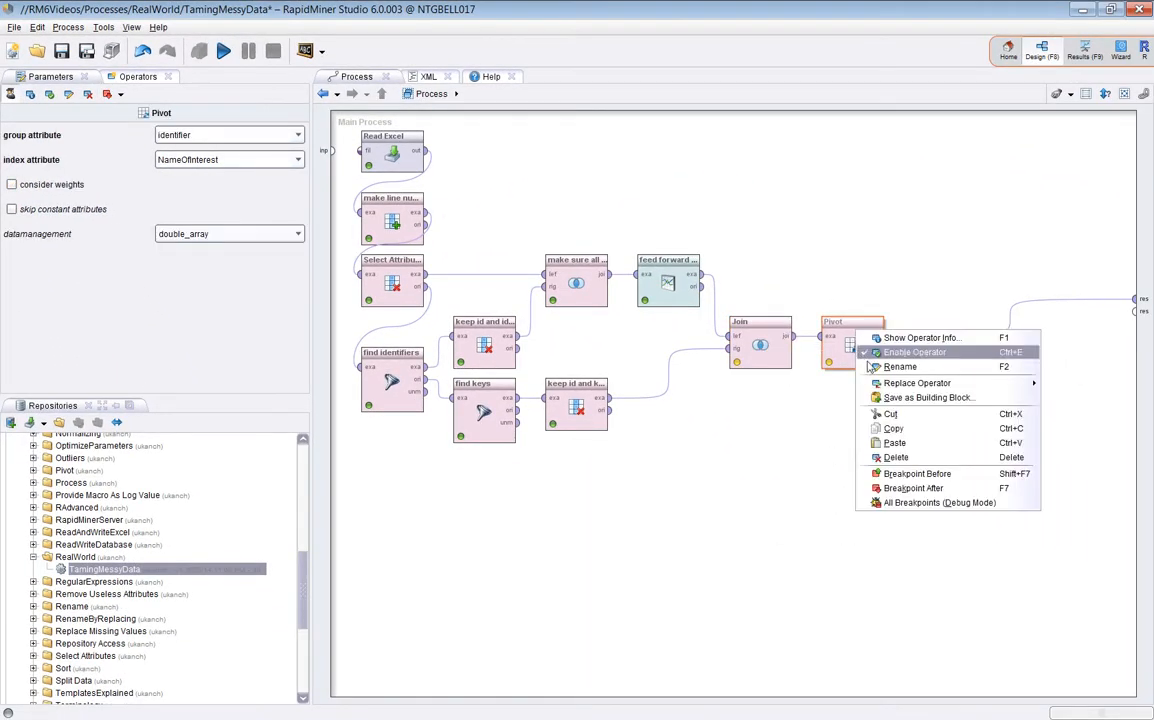
left_click(914, 474)
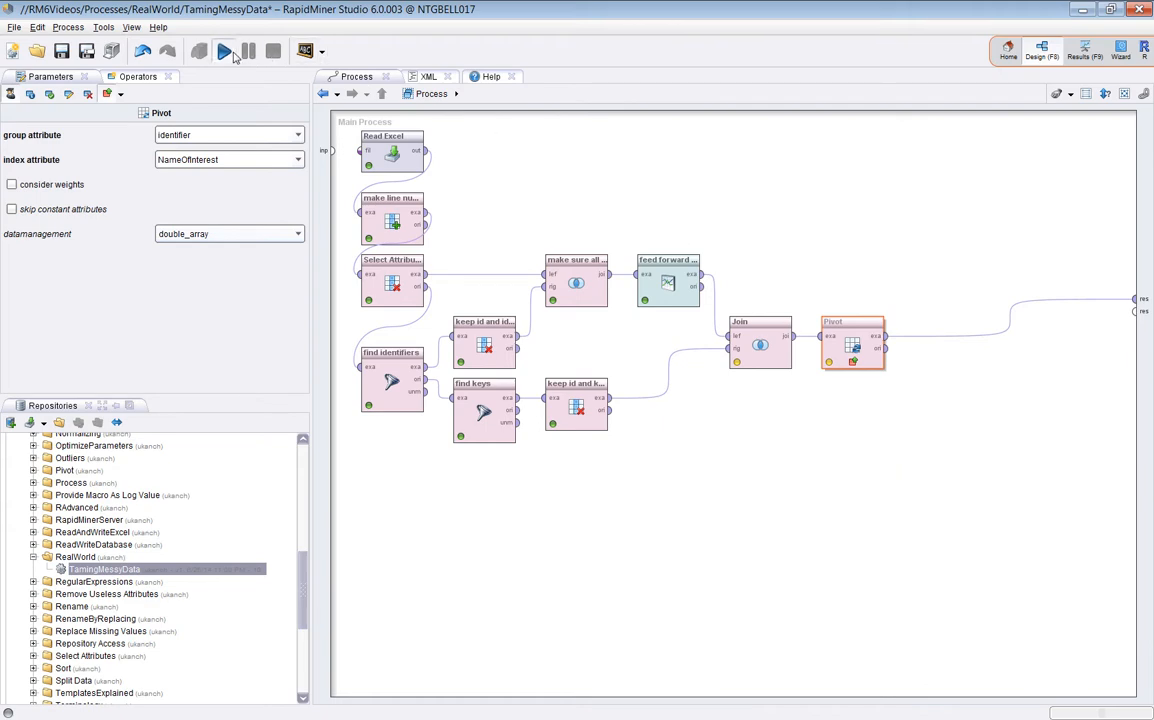
Run the process to the Pivot operator and examine its input's widened NameOfInterest column and the identifiers in rows 1 and 2
left_click(223, 51)
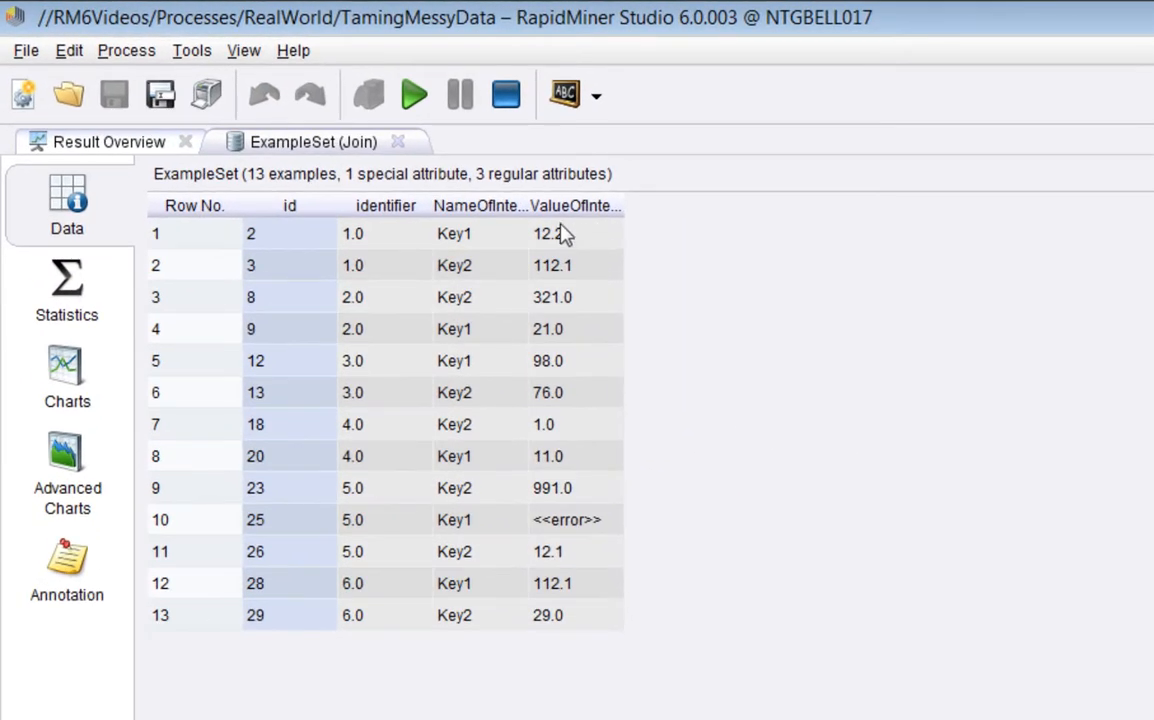
left_click_drag(529, 212, 650, 218)
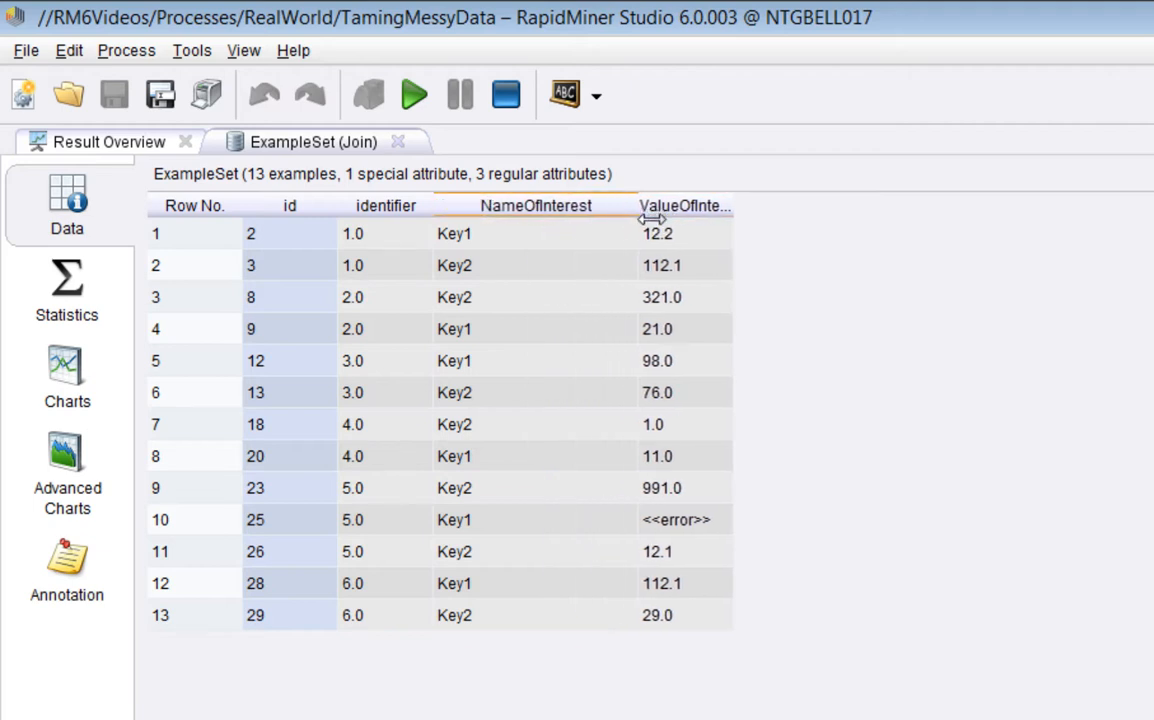
left_click_drag(541, 245, 546, 612)
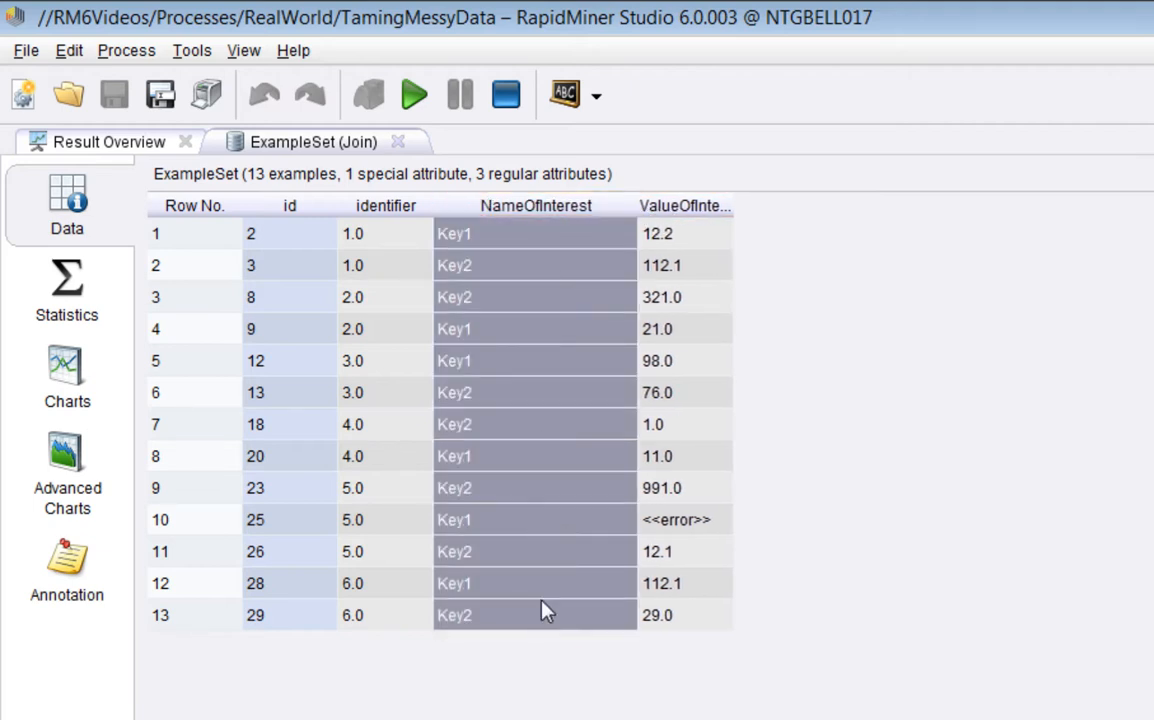
left_click_drag(386, 240, 386, 256)
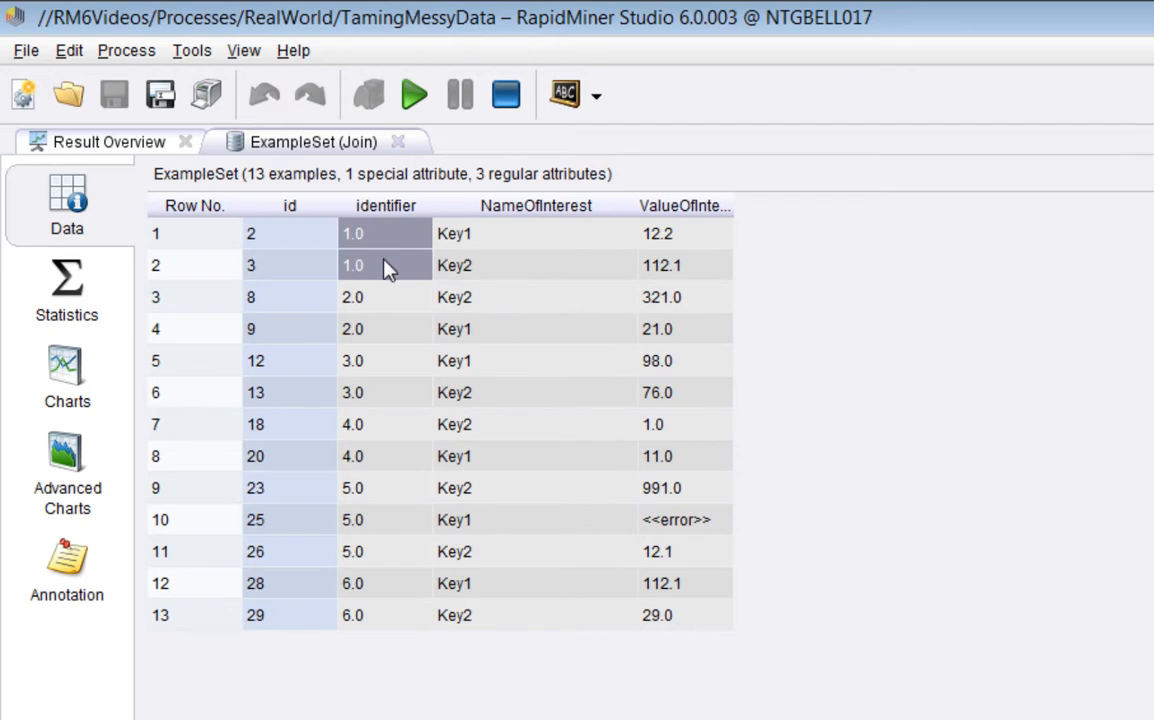
Resume the process and widen the Pivot result's columns until the full ValueOfInterest_Key1 and ValueOfInterest_Key2 names can be read
left_click(415, 95)
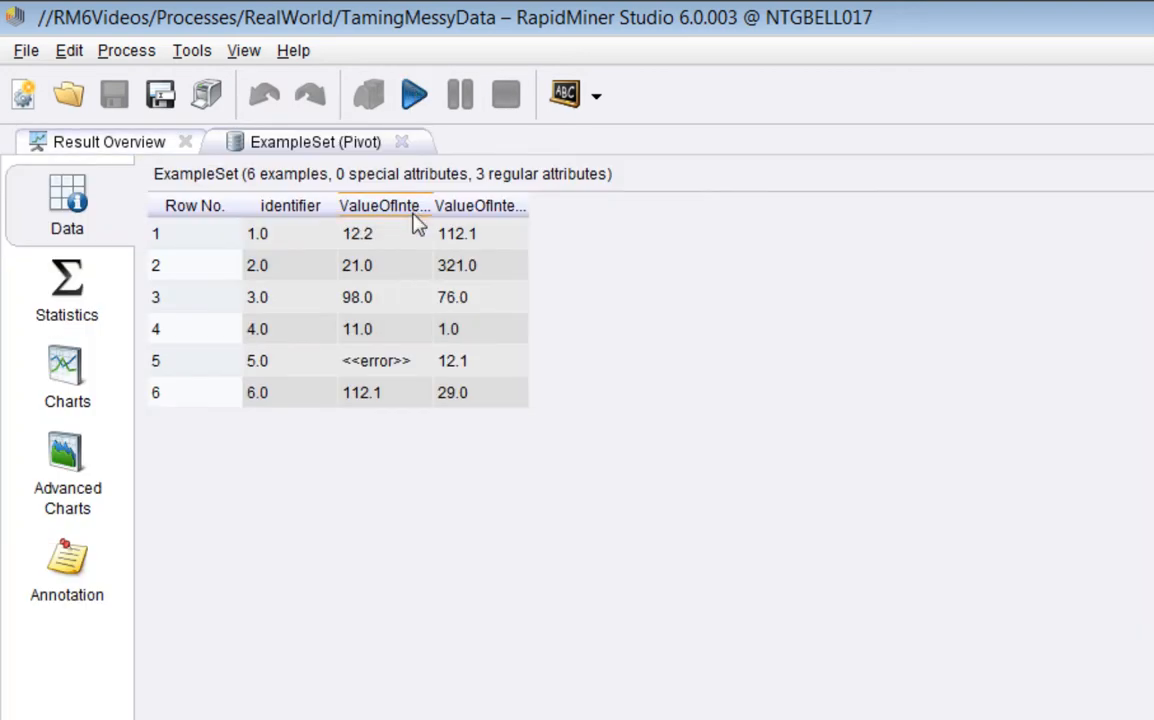
left_click_drag(341, 210, 378, 210)
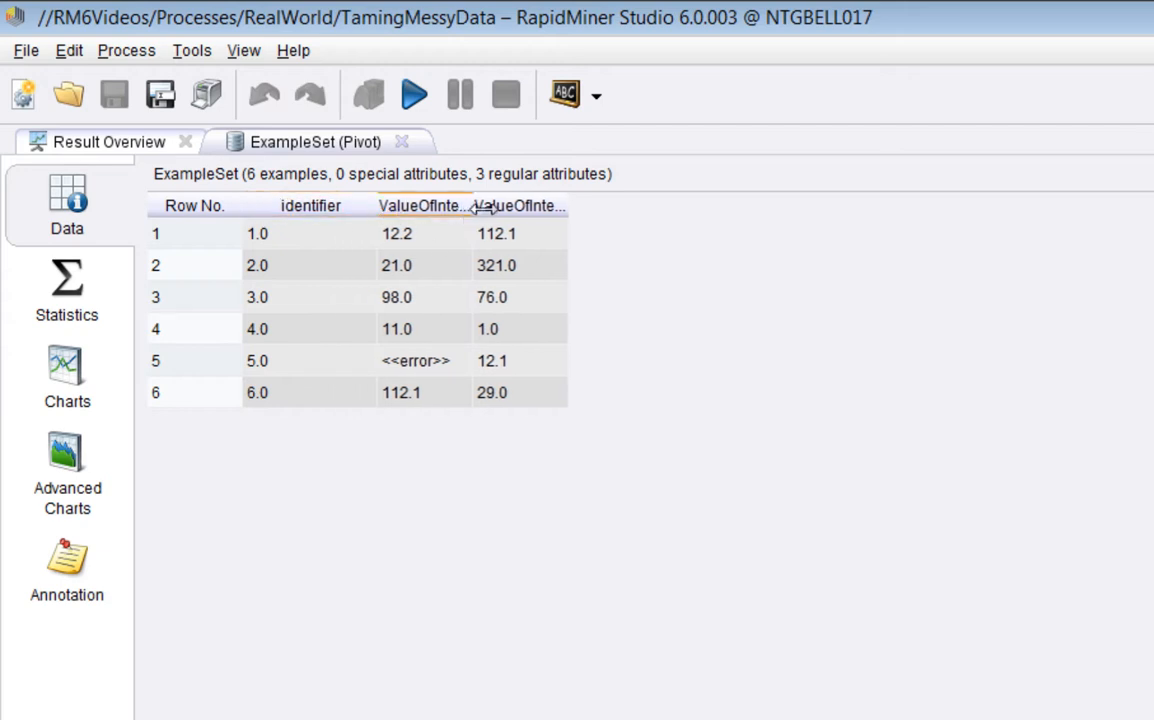
left_click_drag(471, 207, 595, 207)
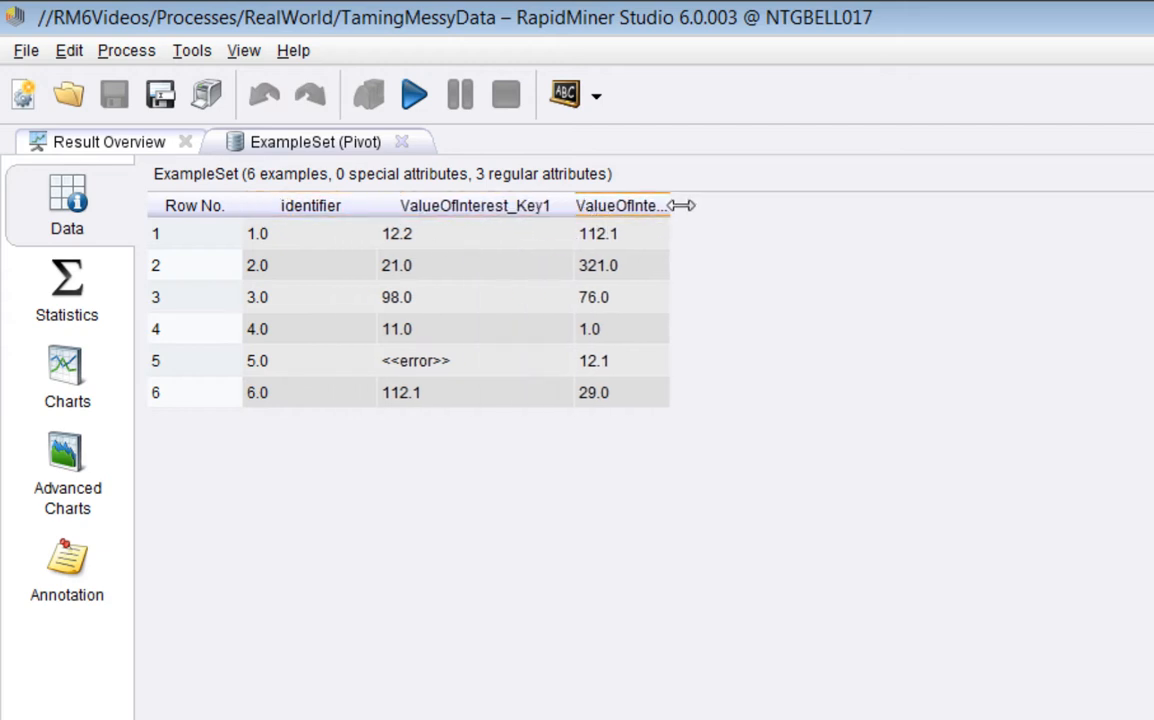
left_click_drag(677, 209, 832, 208)
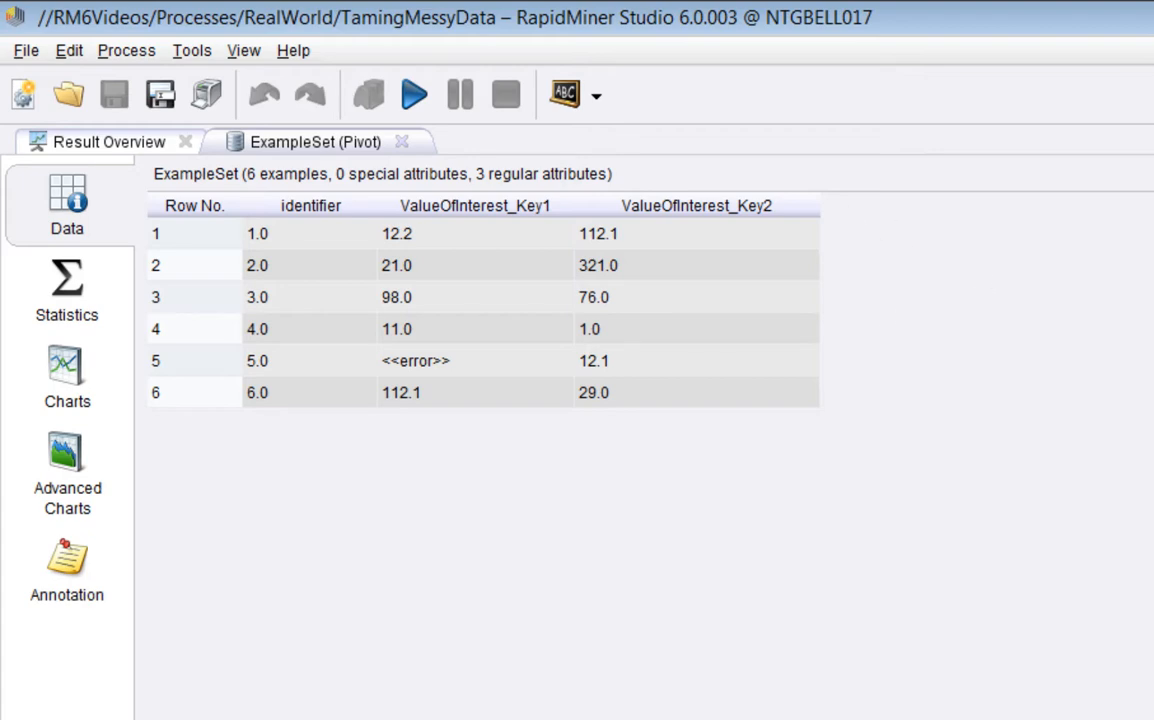
Switch to the tamed data sheet of MessyData.xlsx in Excel and place its window beside the Pivot result to compare the key values
key("alt+Tab")
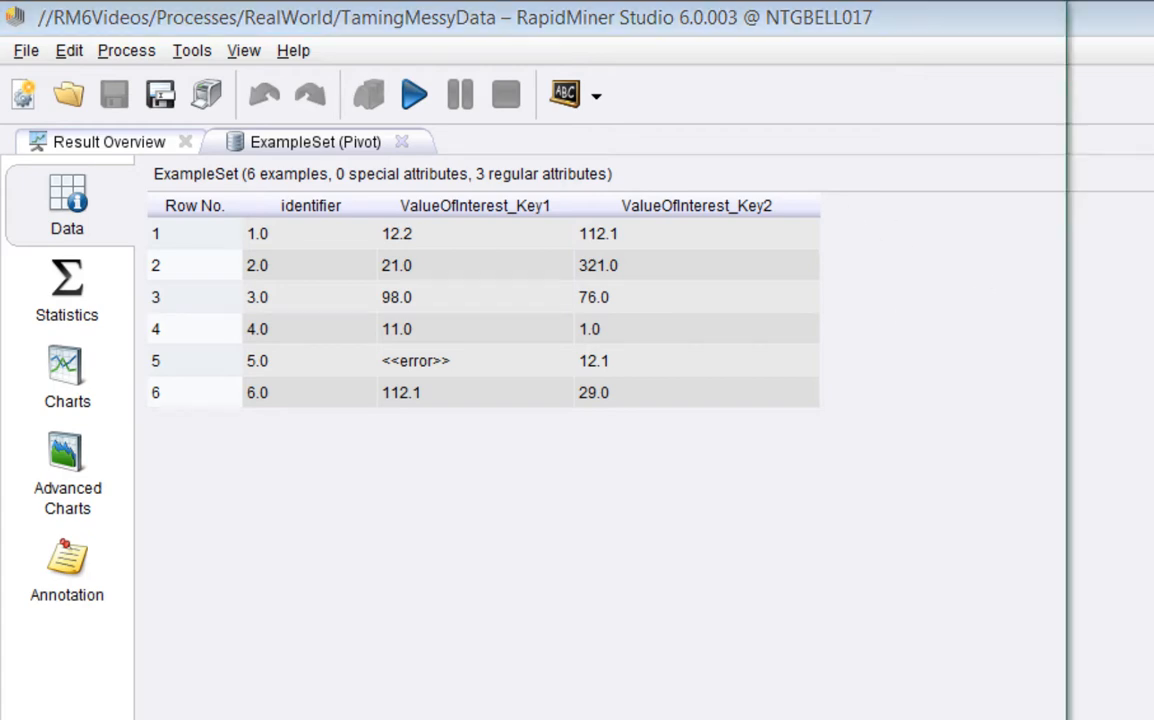
key("alt+Tab")
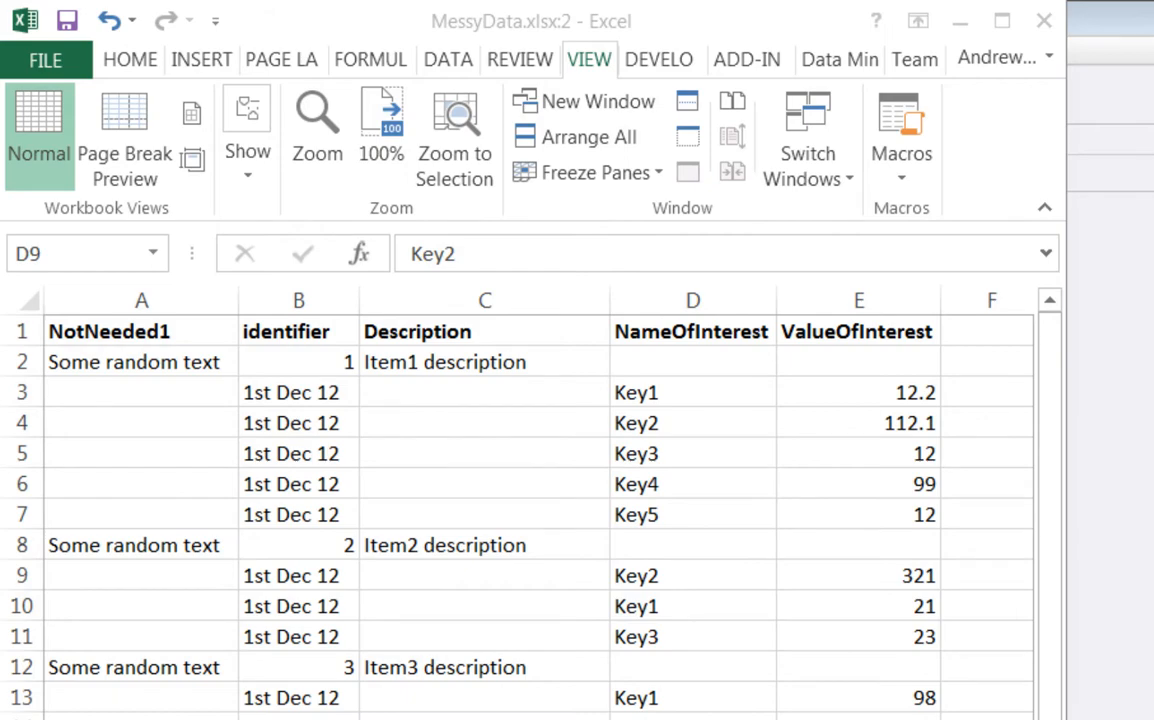
key("alt+Tab")
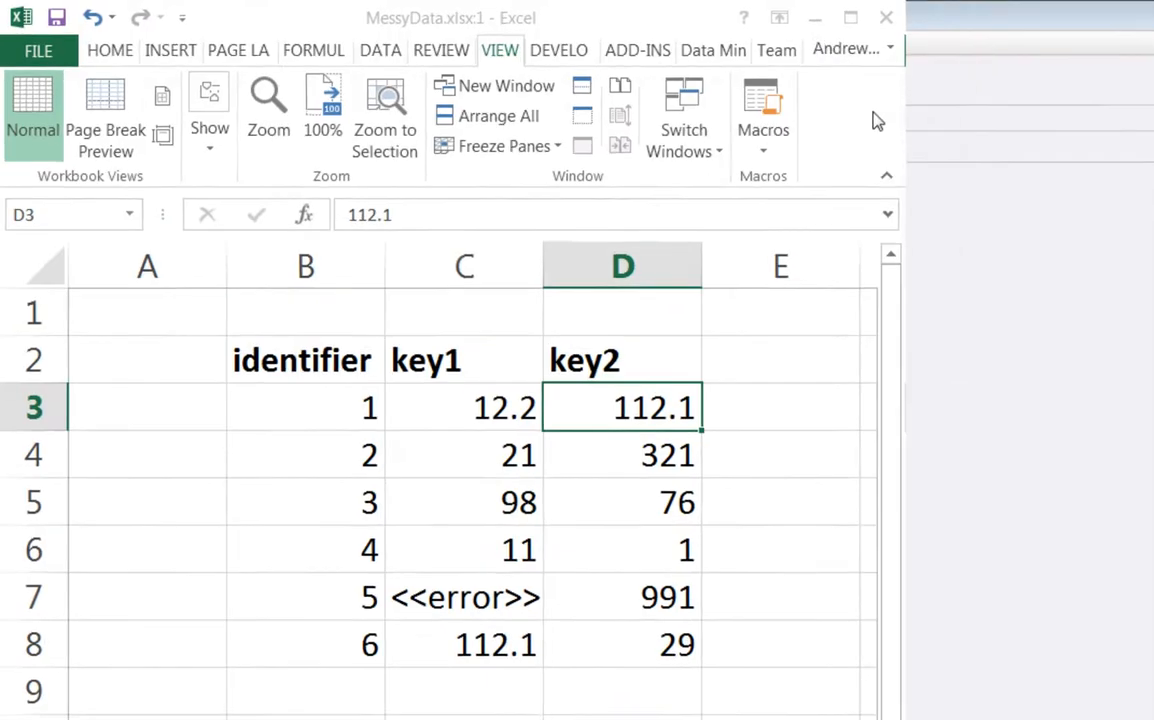
key("super+Up")
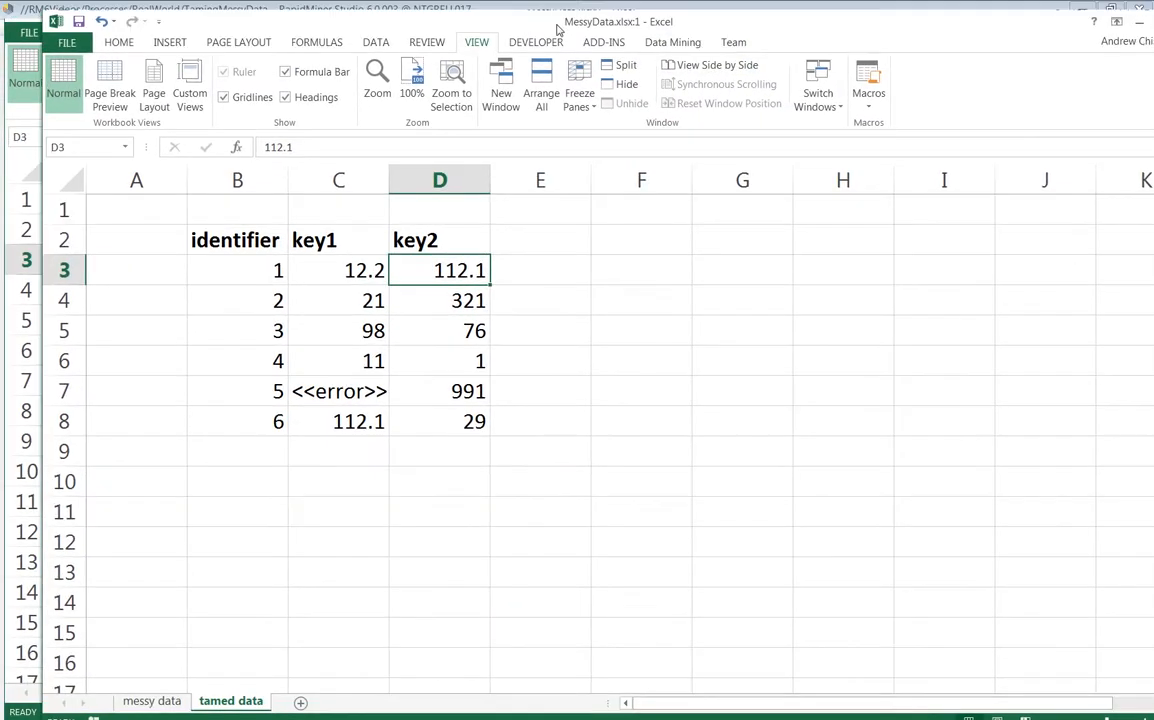
key("super+Right")
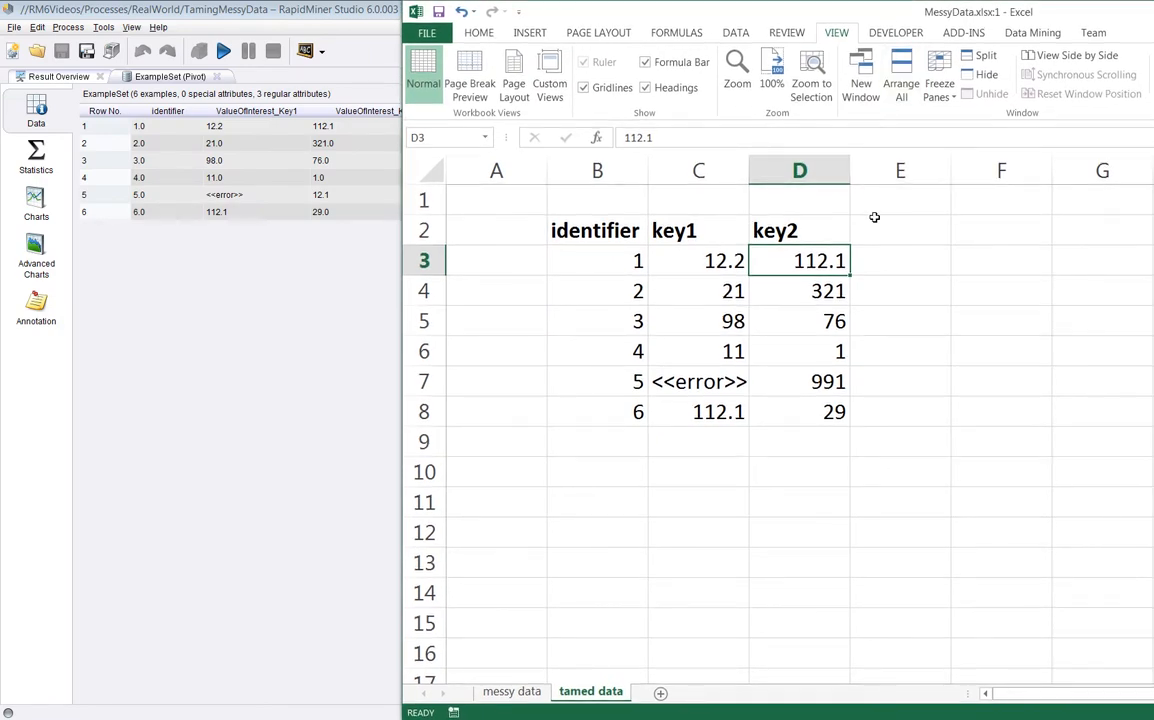
left_click_drag(660, 12, 695, 37)
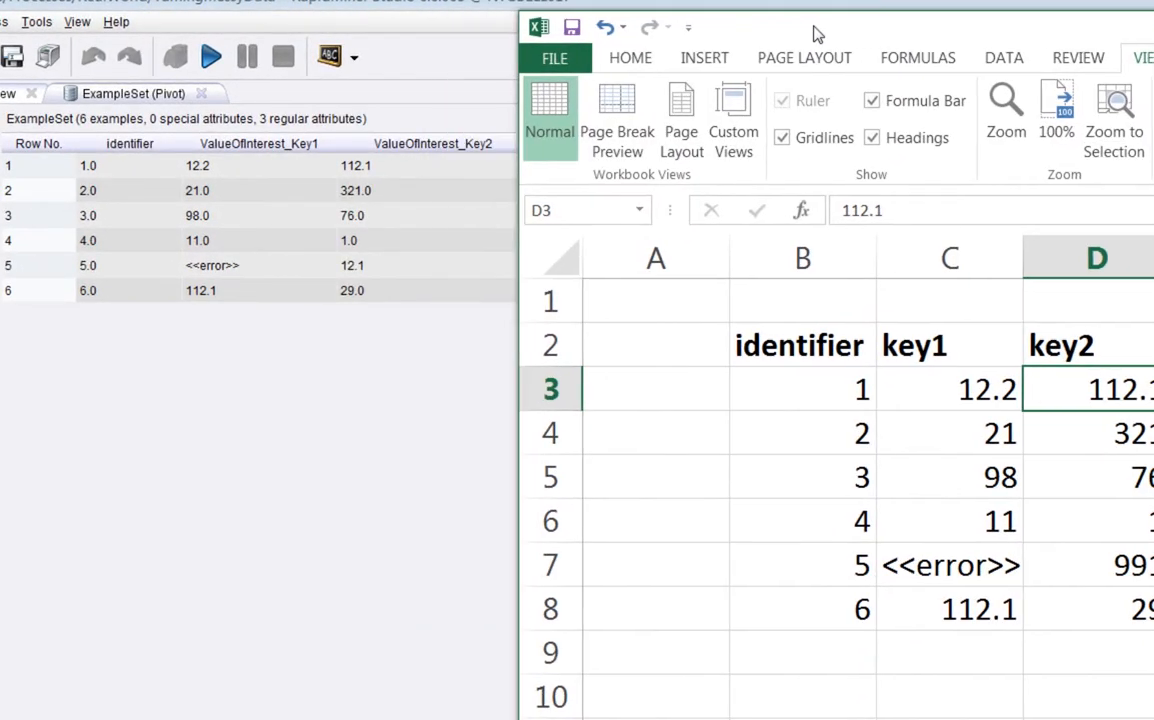
left_click_drag(815, 35, 728, 25)
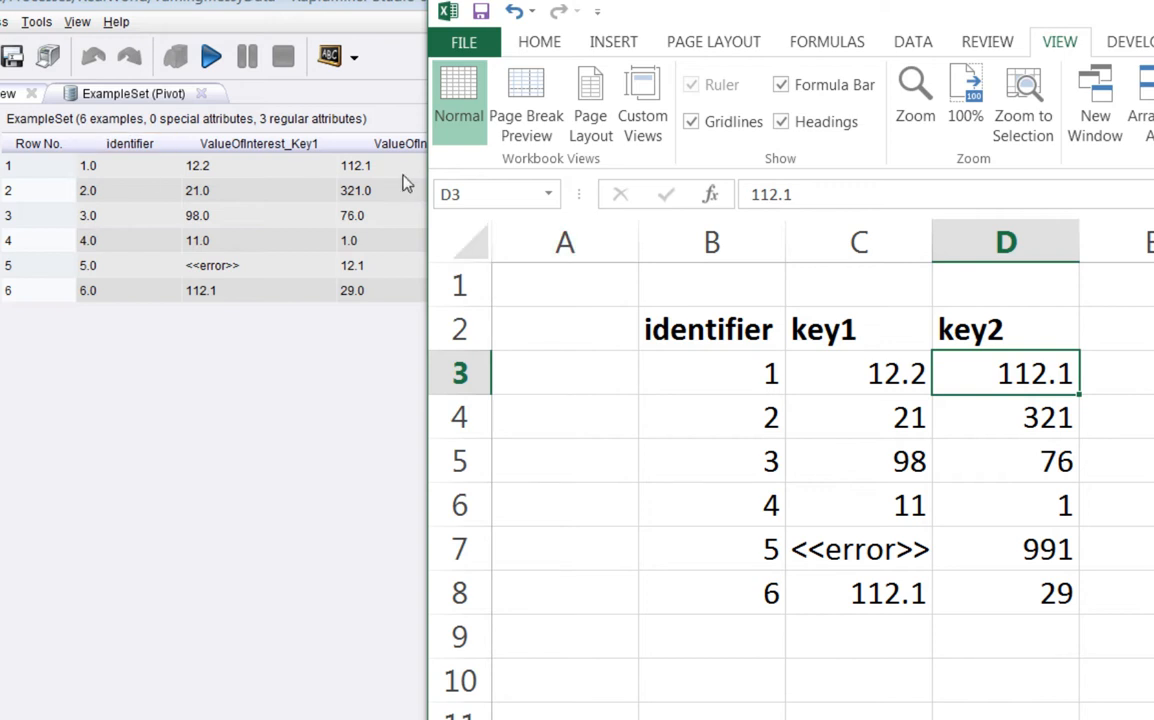
left_click(893, 430)
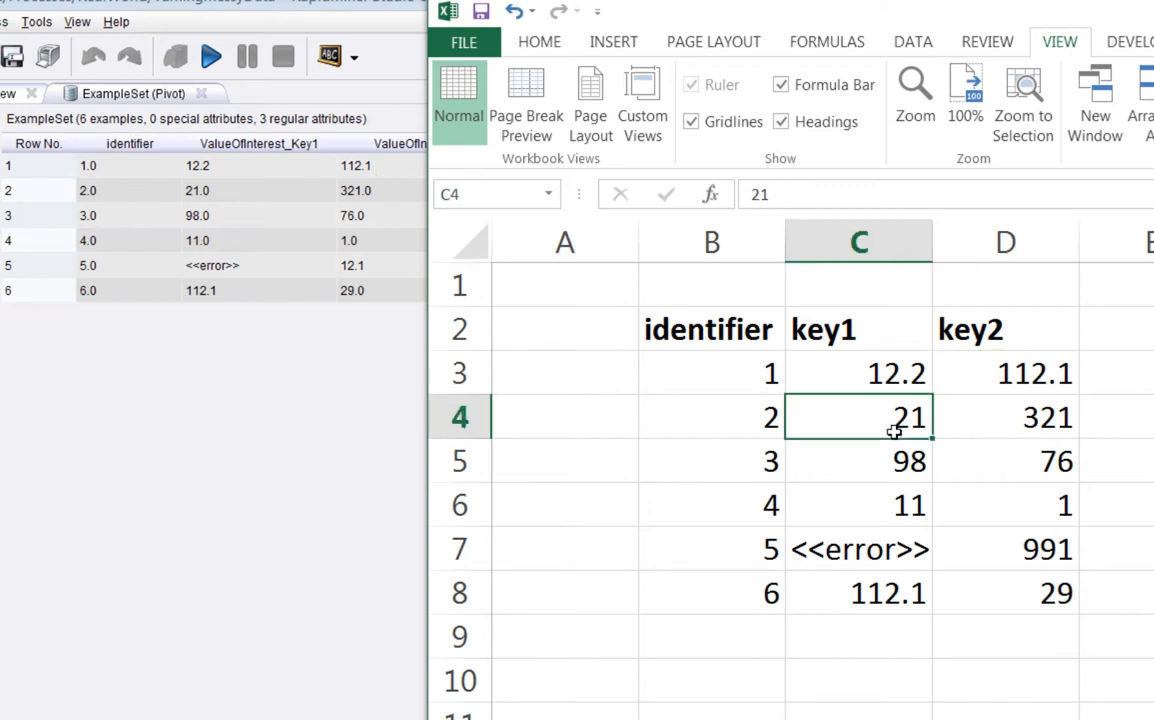
Switch from the Excel tamed data back to the RapidMiner process design and remove the breakpoint before the Pivot operator
left_click(1040, 430)
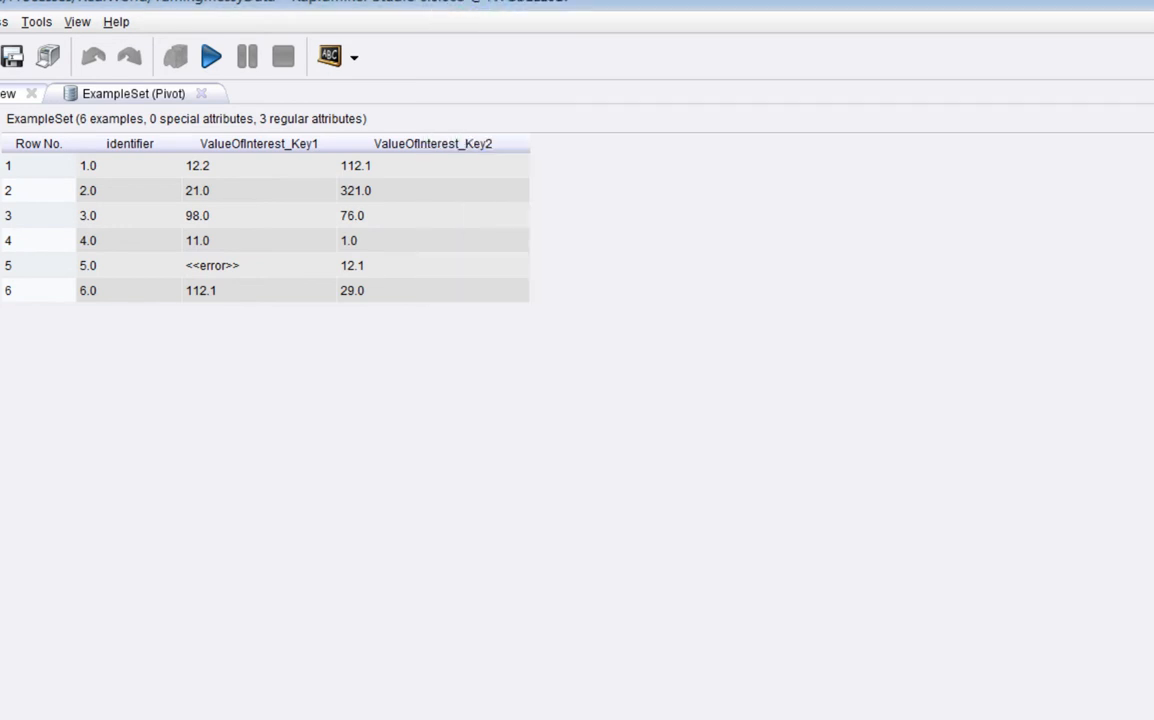
key("F8")
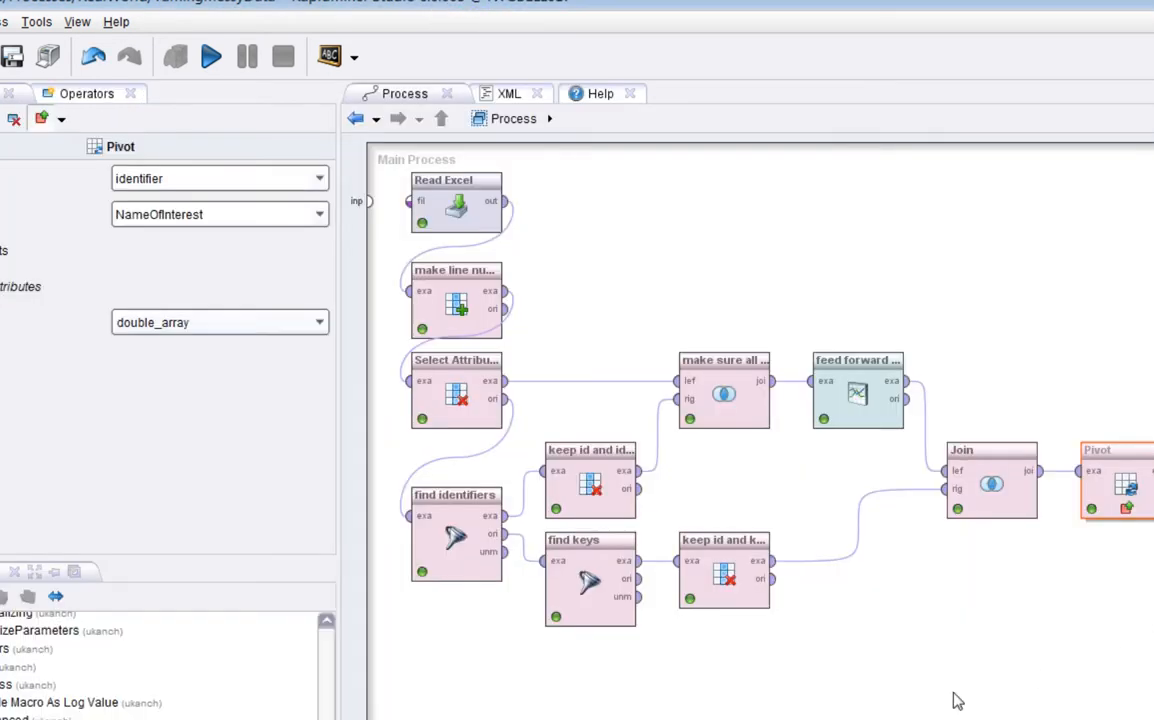
right_click(1128, 483)
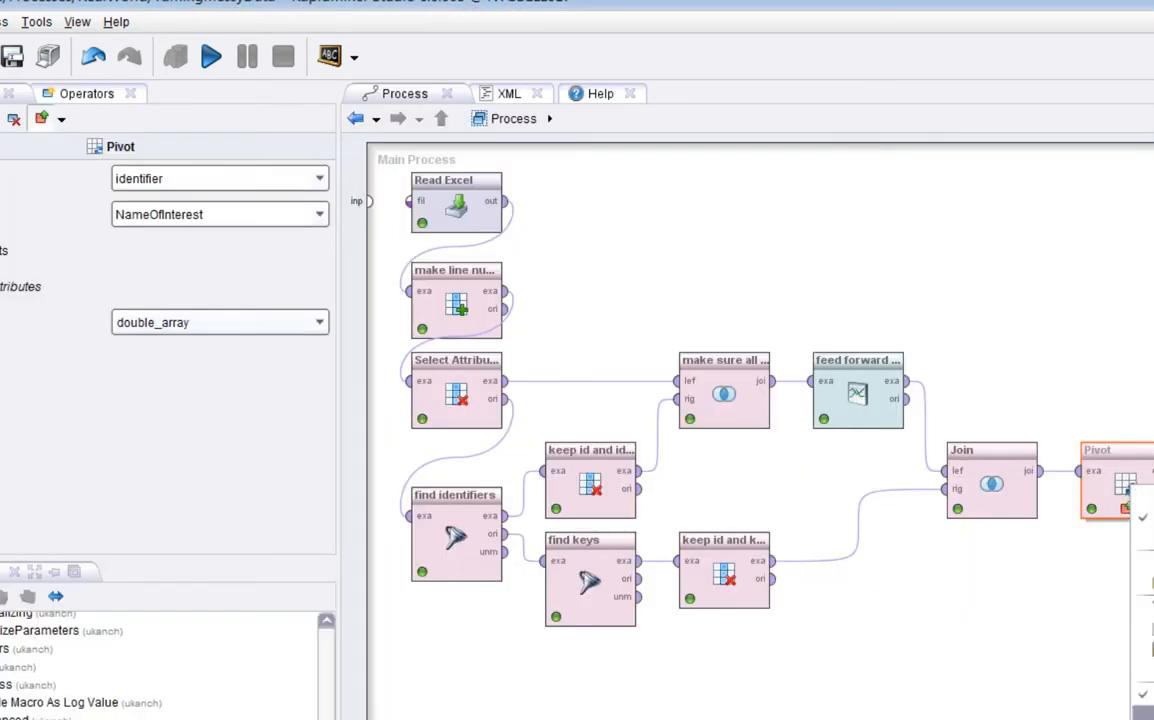
left_click(1148, 712)
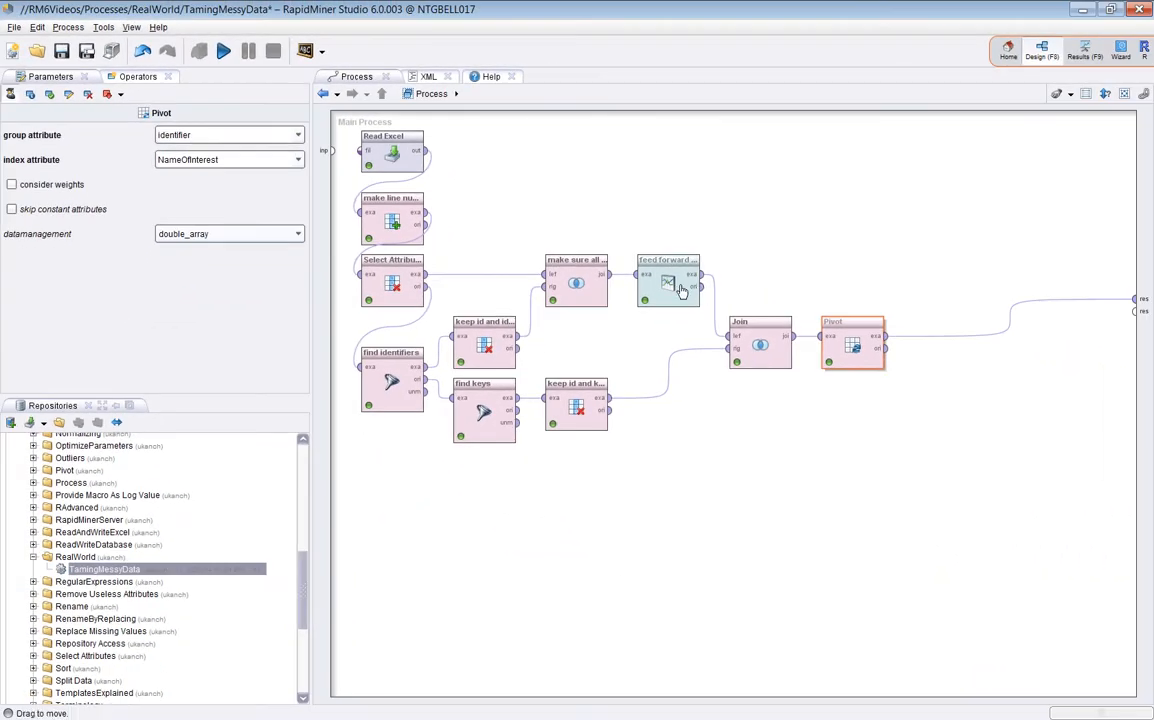
Add breakpoints before and after the "feed forward the identifier" operator and run the process
left_click(680, 289)
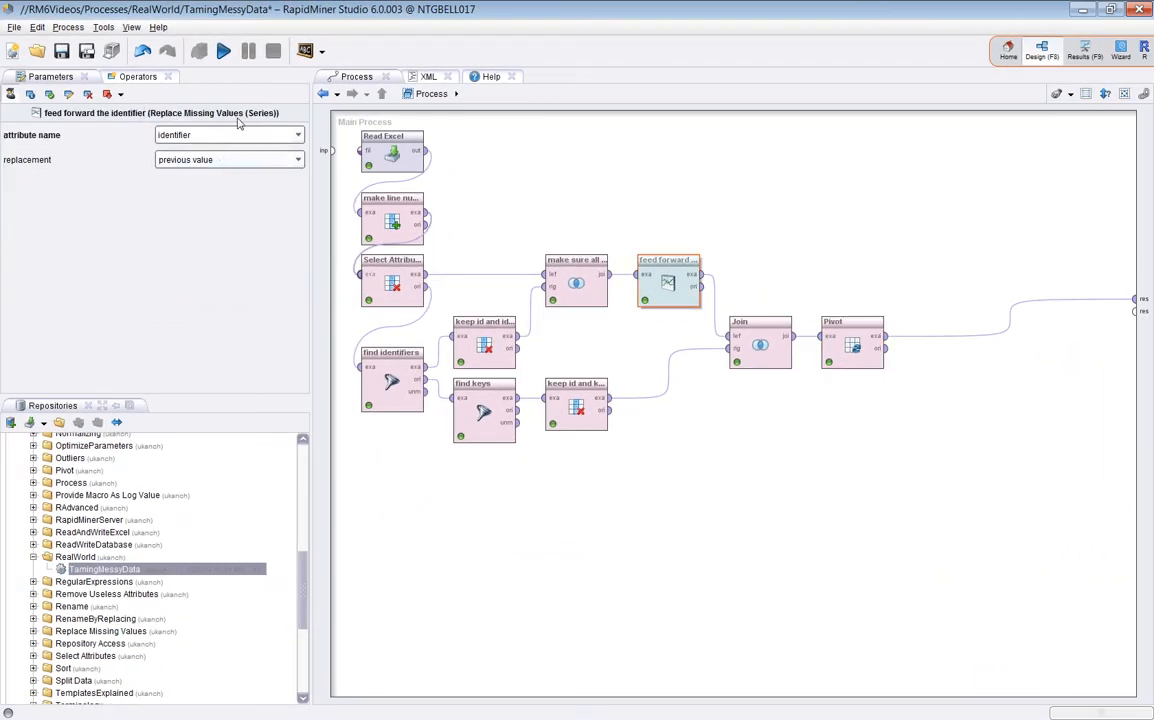
right_click(664, 288)
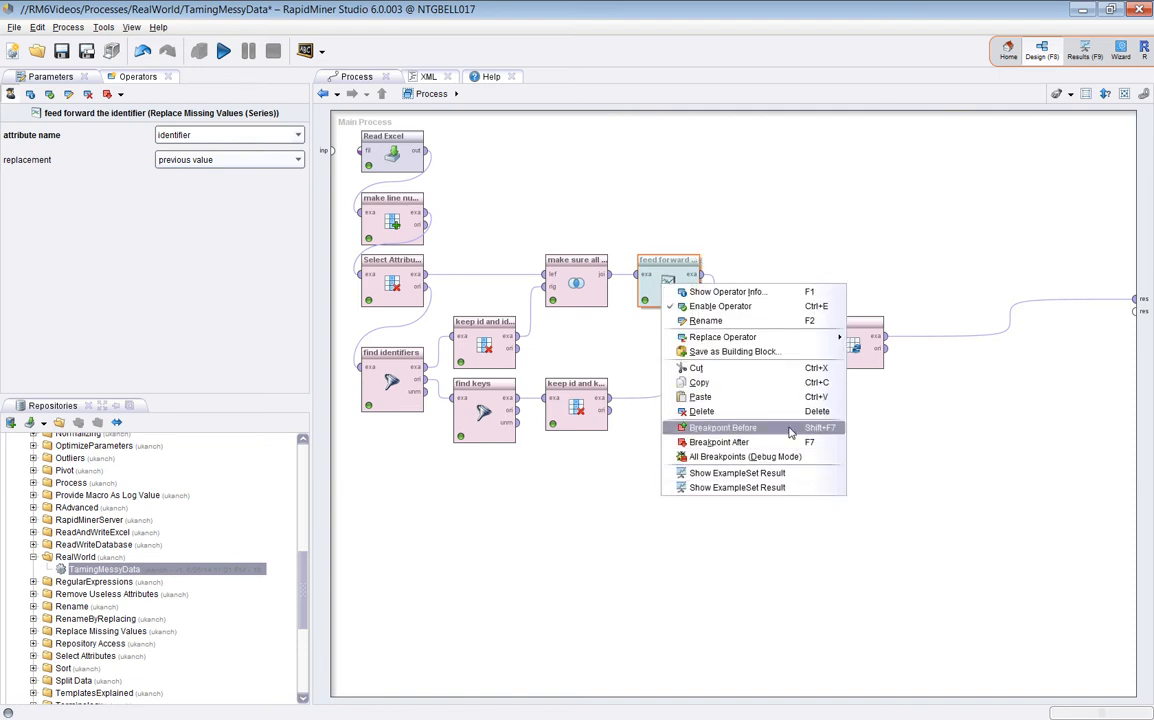
left_click(722, 427)
right_click(673, 286)
left_click(660, 400)
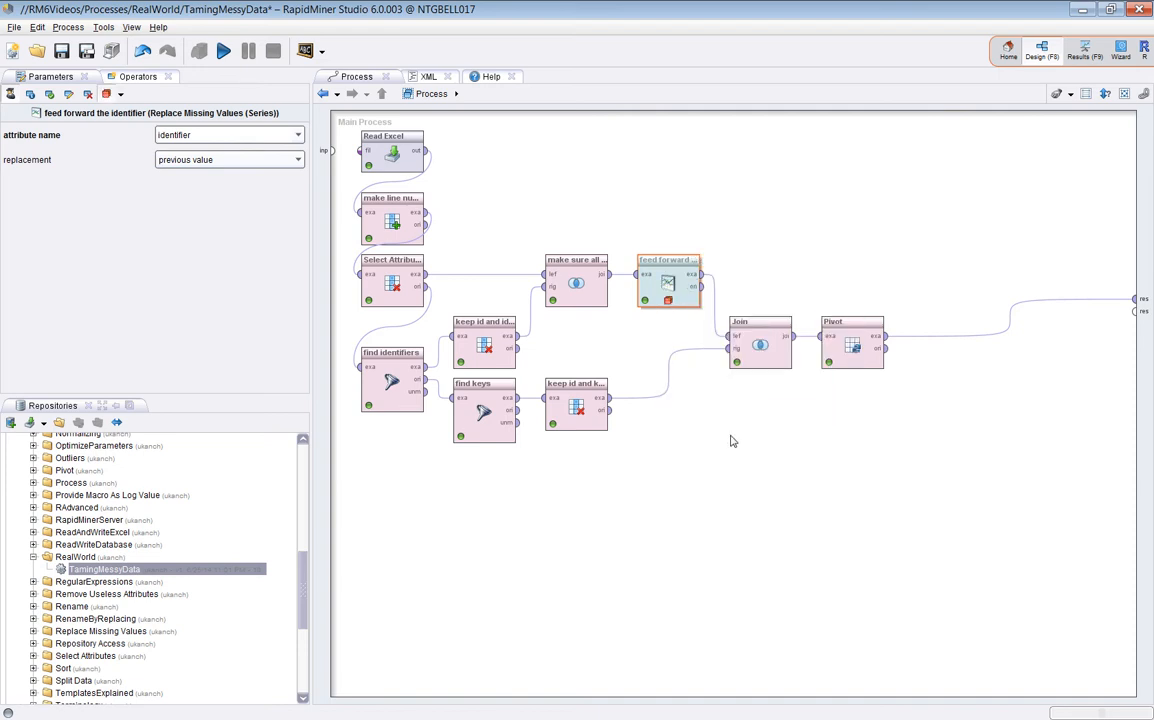
left_click(222, 50)
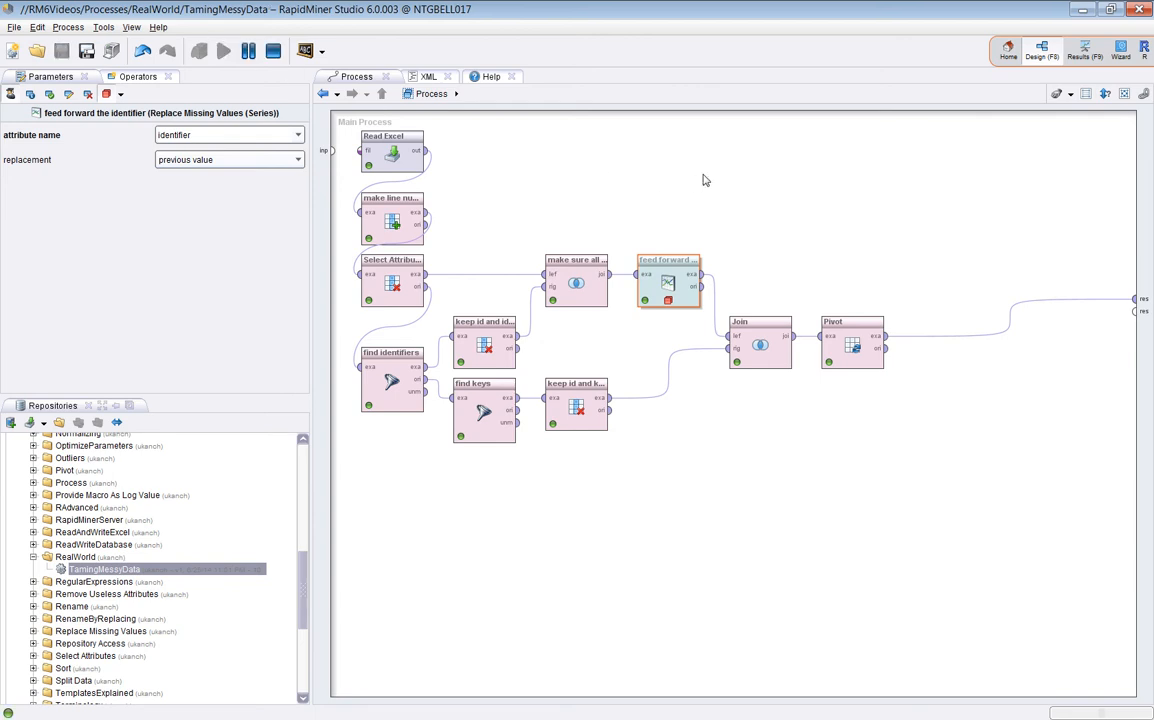